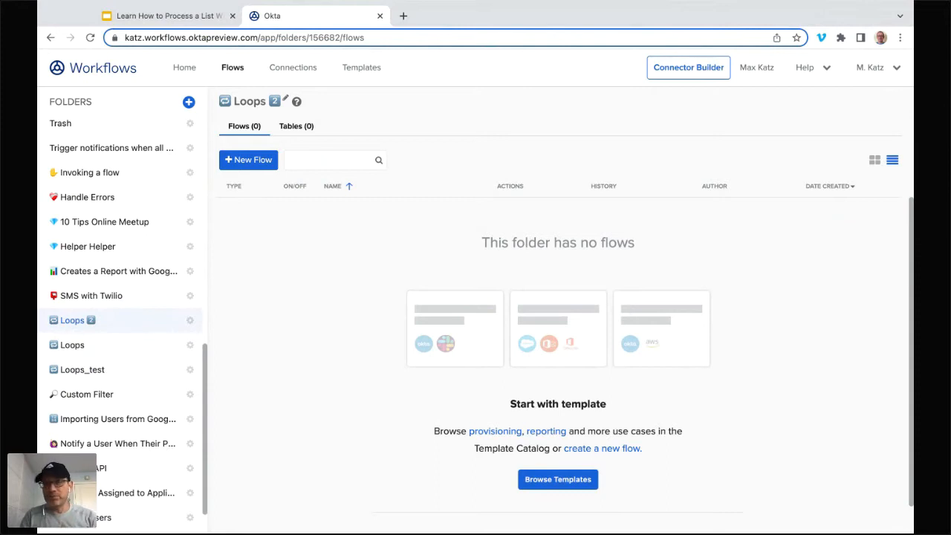
Step: Create a new flow in the Loops 2 folder, named Main_For Each, with saving of all data that passes through it enabled
left_click(251, 160)
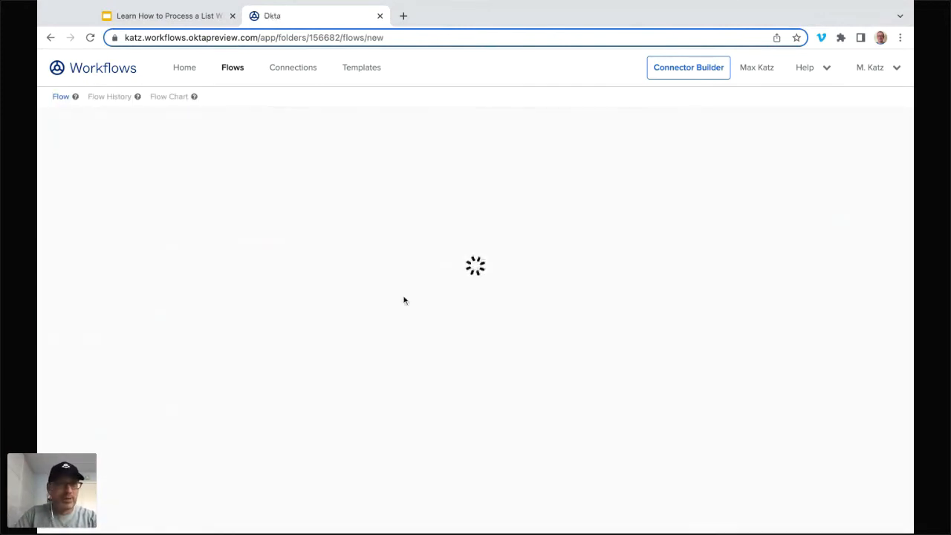
left_click(104, 121)
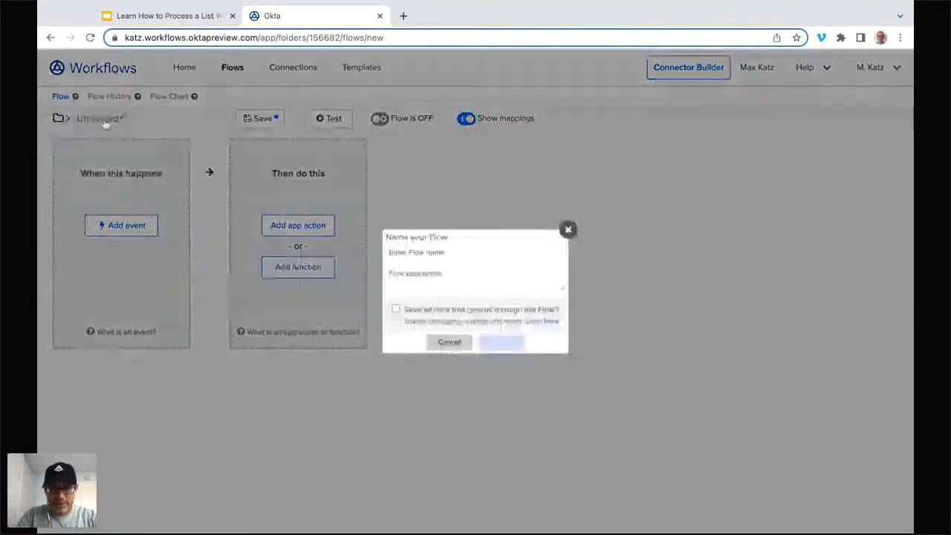
type("Ma")
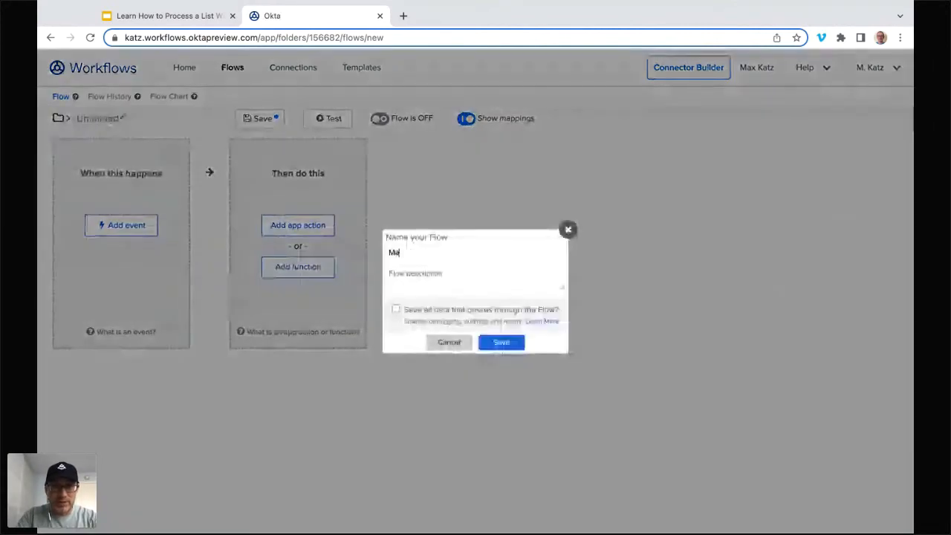
type("in_Fd")
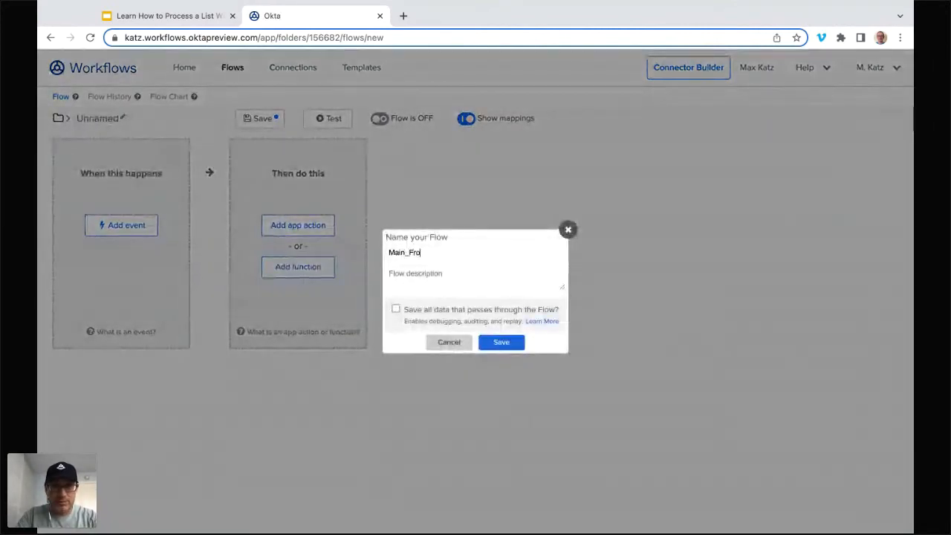
key("BackSpace")
type("or Each")
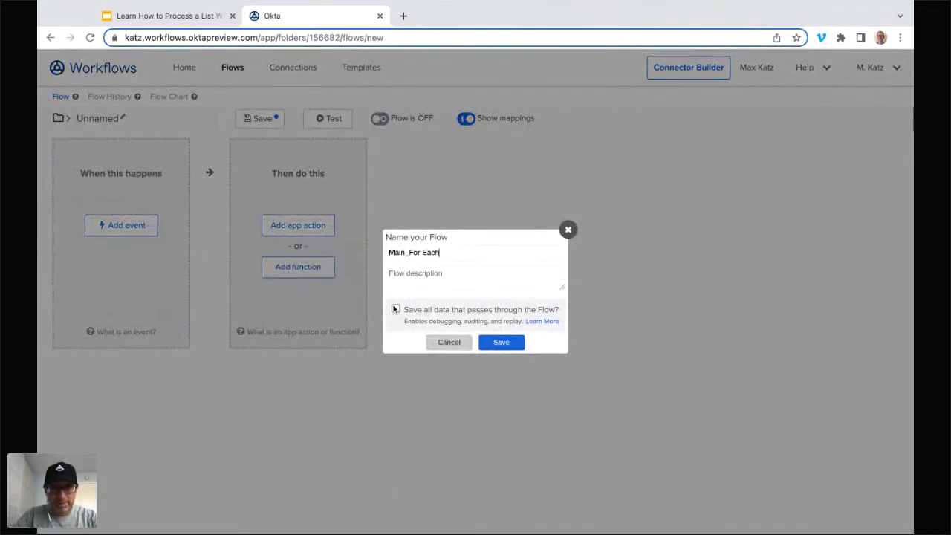
left_click(395, 309)
left_click(511, 343)
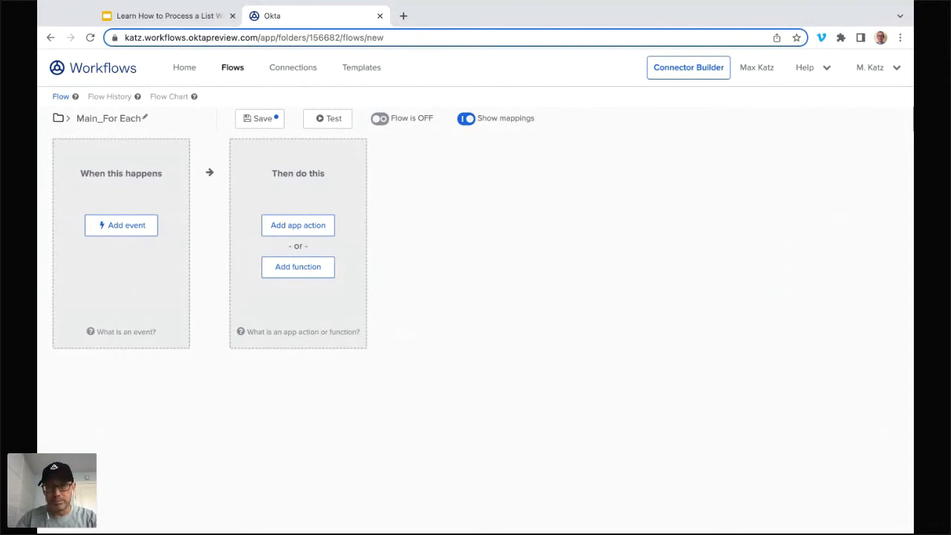
Step: Add the Okta List Users with Filter action to the flow with its result set limited to First 200 Matching Records
left_click(305, 232)
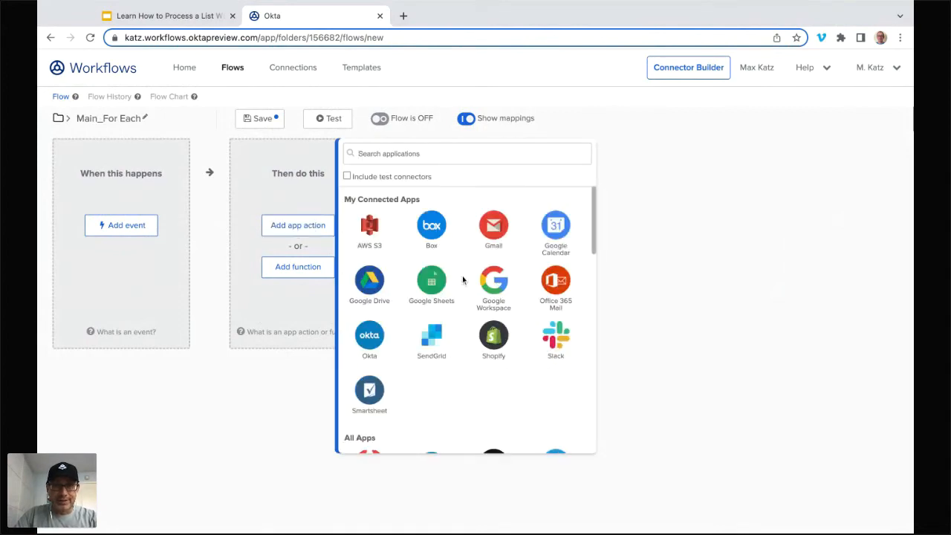
left_click(369, 338)
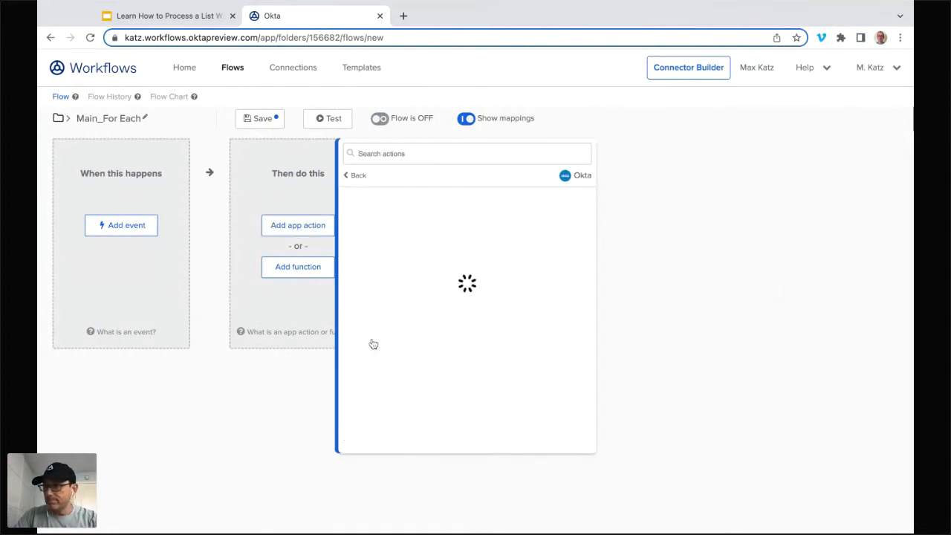
left_click(418, 153)
type("filter")
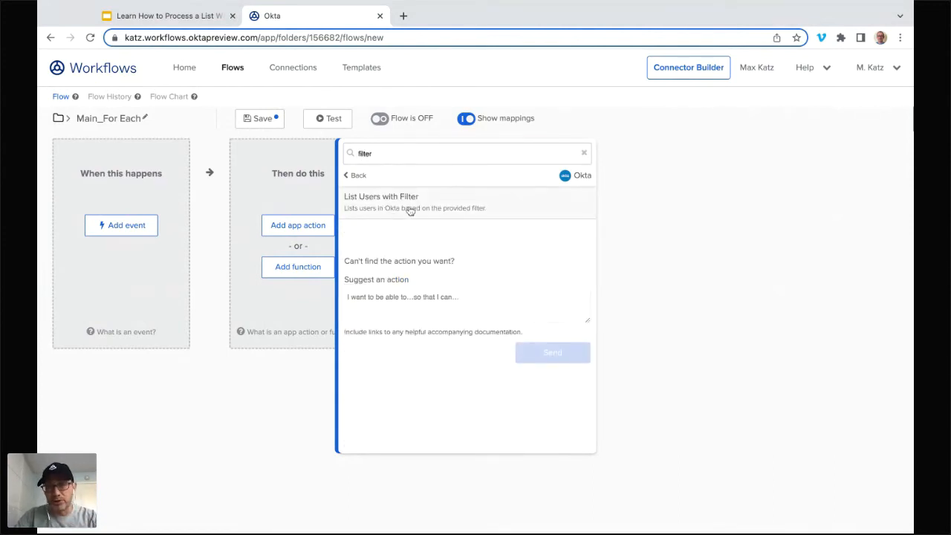
left_click(415, 211)
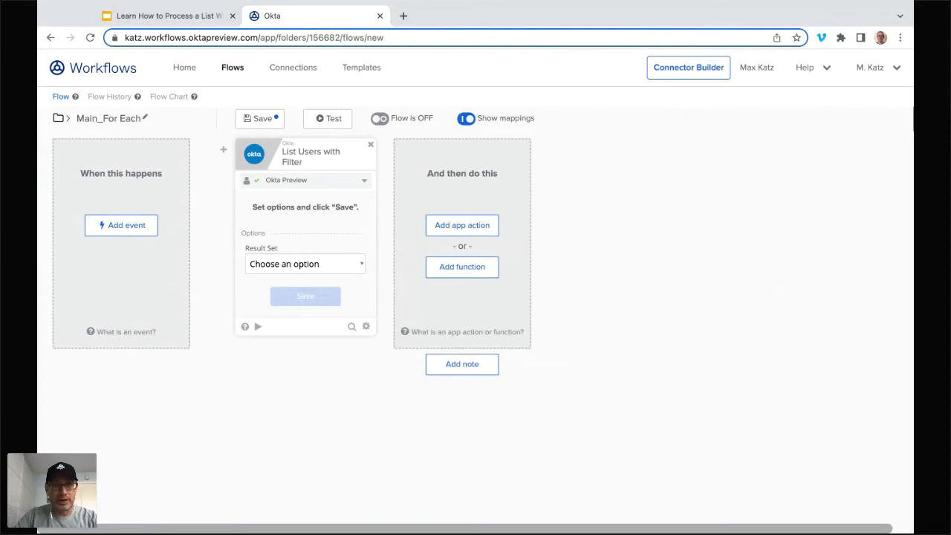
left_click(297, 291)
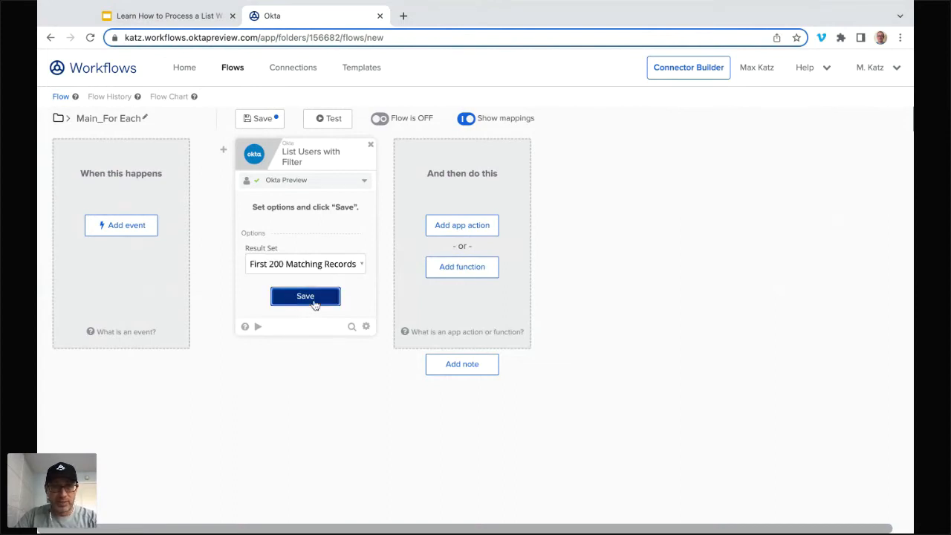
left_click(312, 301)
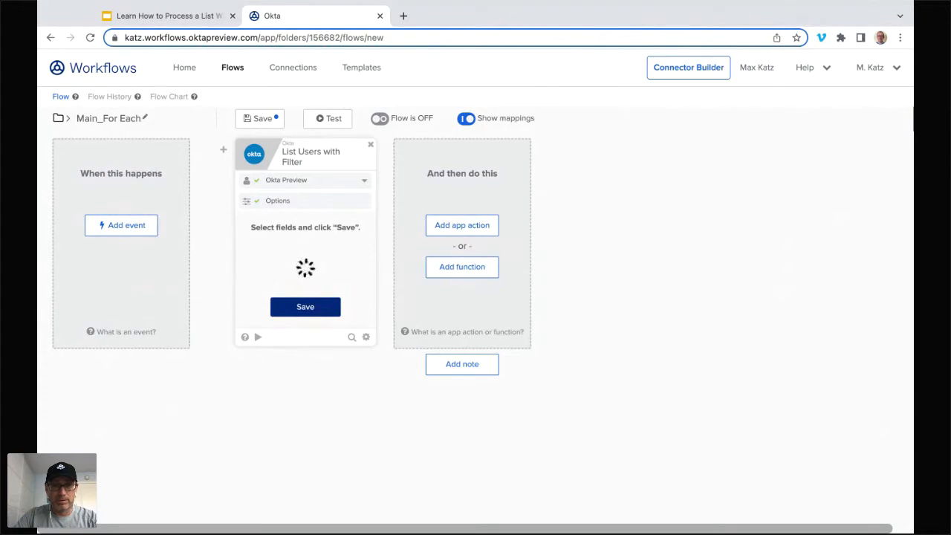
Step: Accept the default input and output fields of List Users with Filter and set its Status input to DEPROVISIONED
left_click(269, 277)
left_click(271, 289)
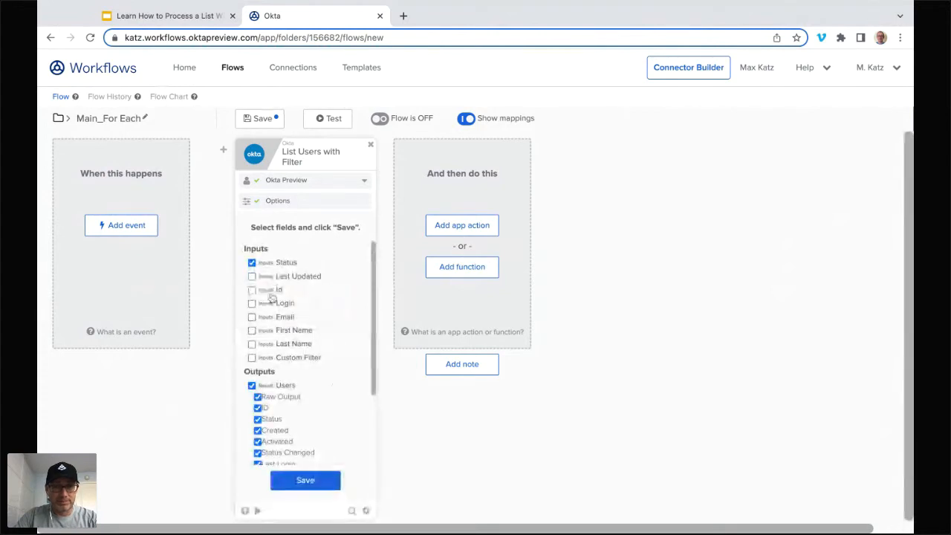
left_click(312, 480)
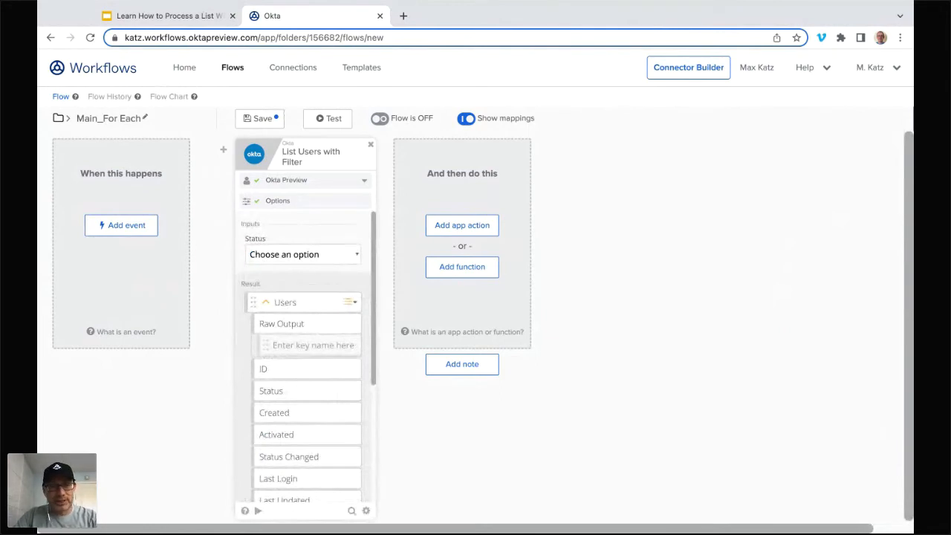
left_click(371, 371)
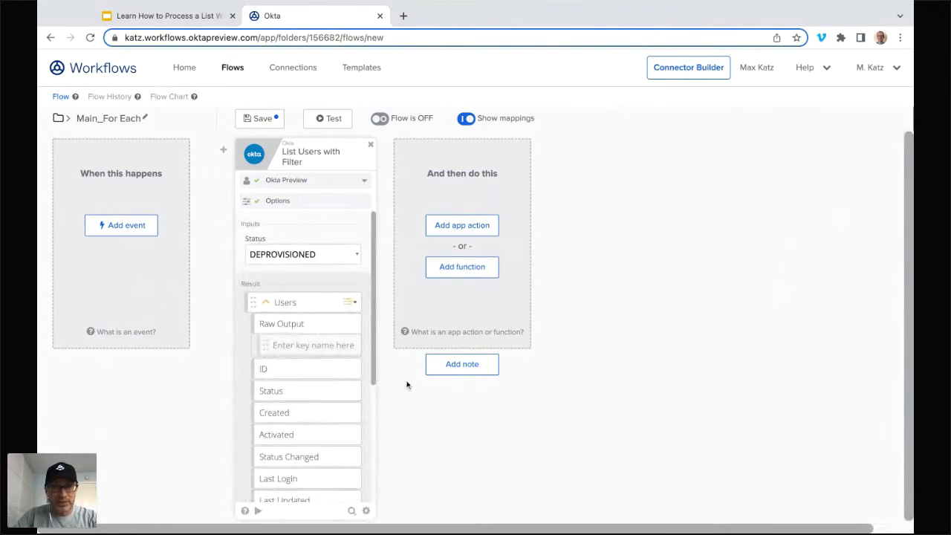
Step: Test the List Users with Filter card on its own and inspect the details of the first returned user
scroll(358, 391, "down", 3)
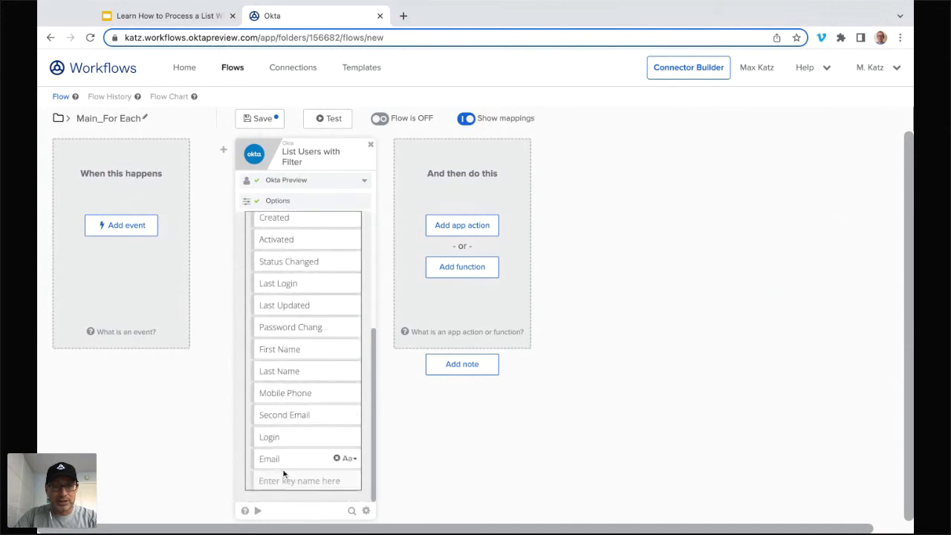
left_click(258, 511)
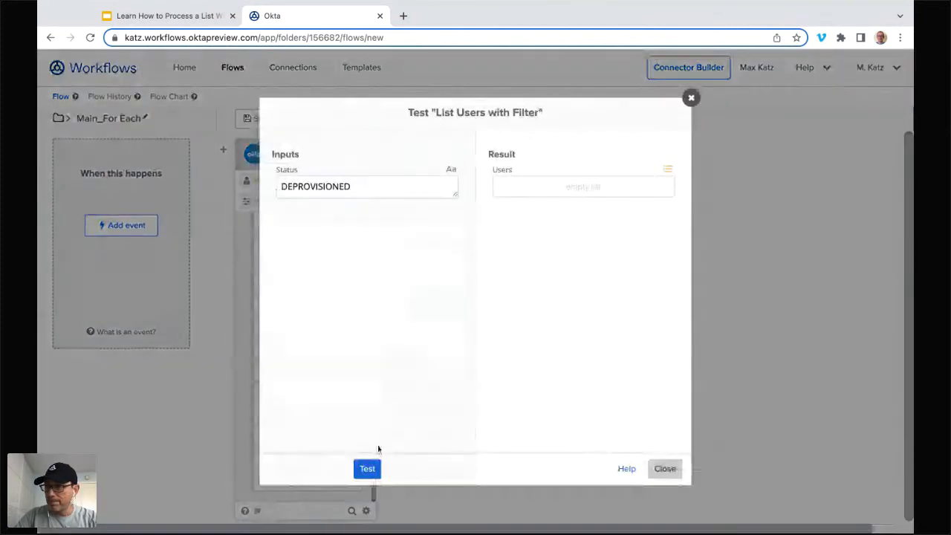
left_click(366, 469)
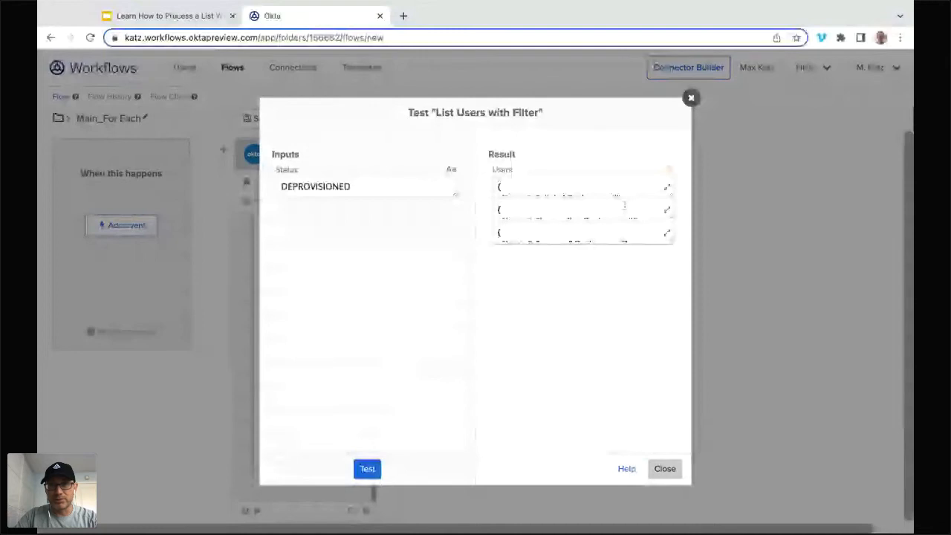
left_click(667, 189)
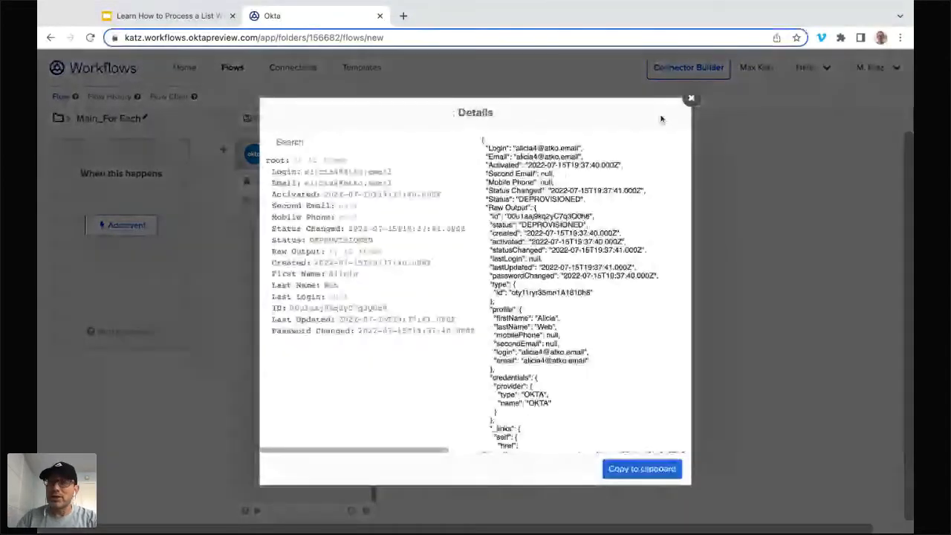
key("Escape")
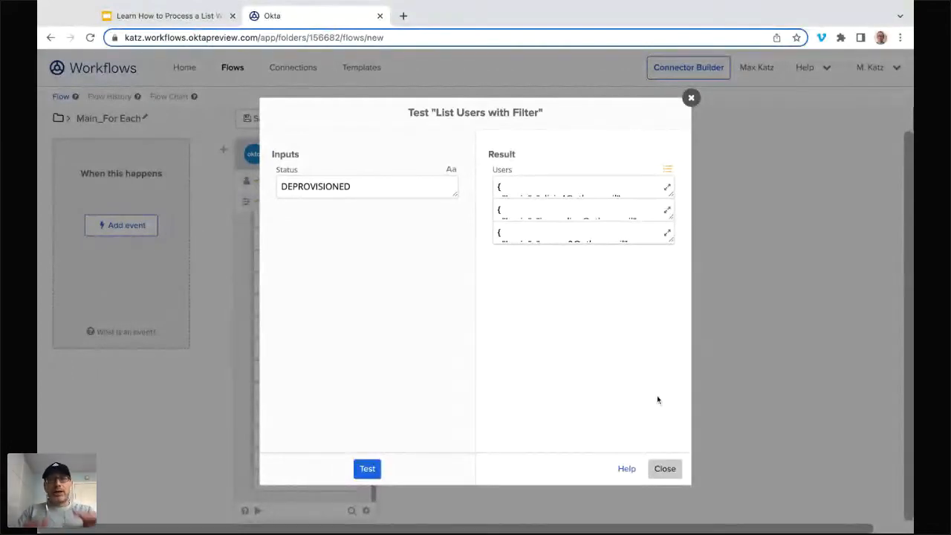
left_click(664, 469)
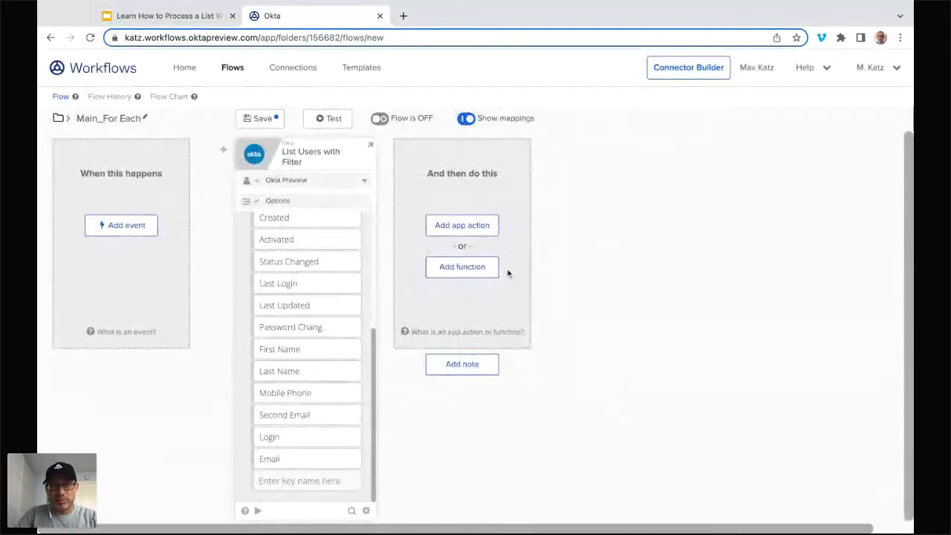
Step: Add the list version of the For Each function and map the Users output to its list input
left_click(481, 272)
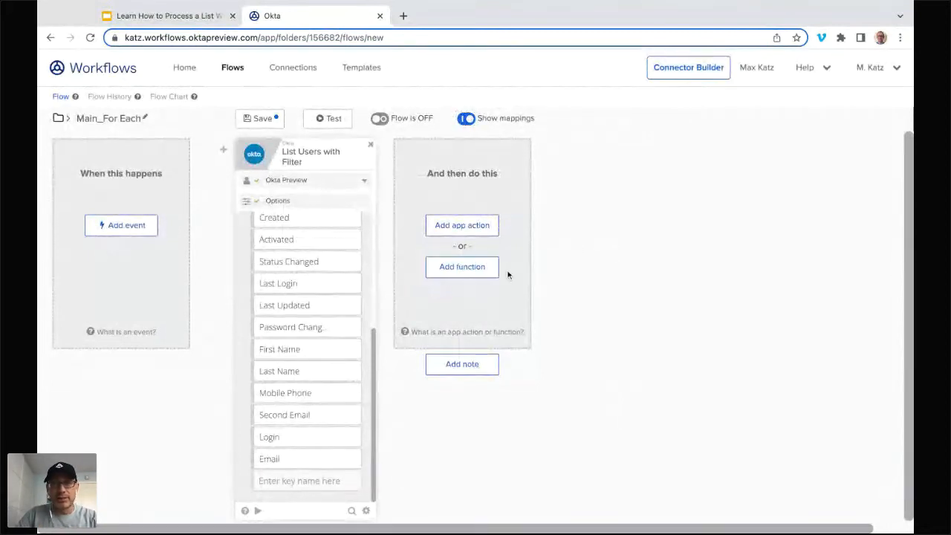
left_click(460, 273)
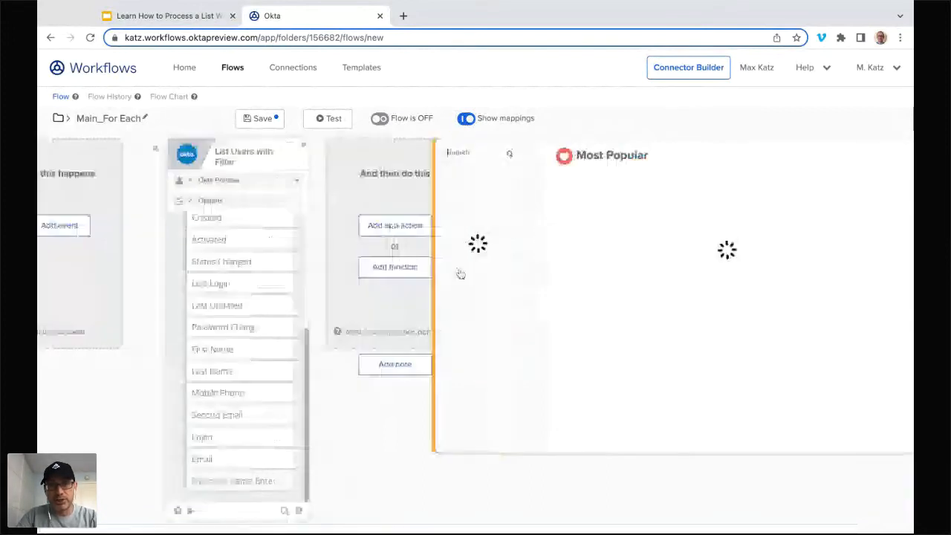
type("for each")
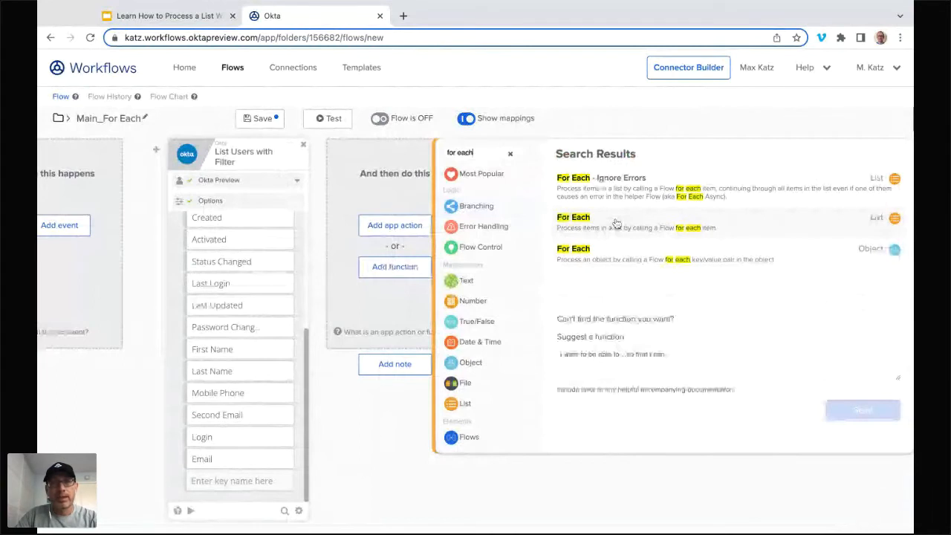
left_click(616, 223)
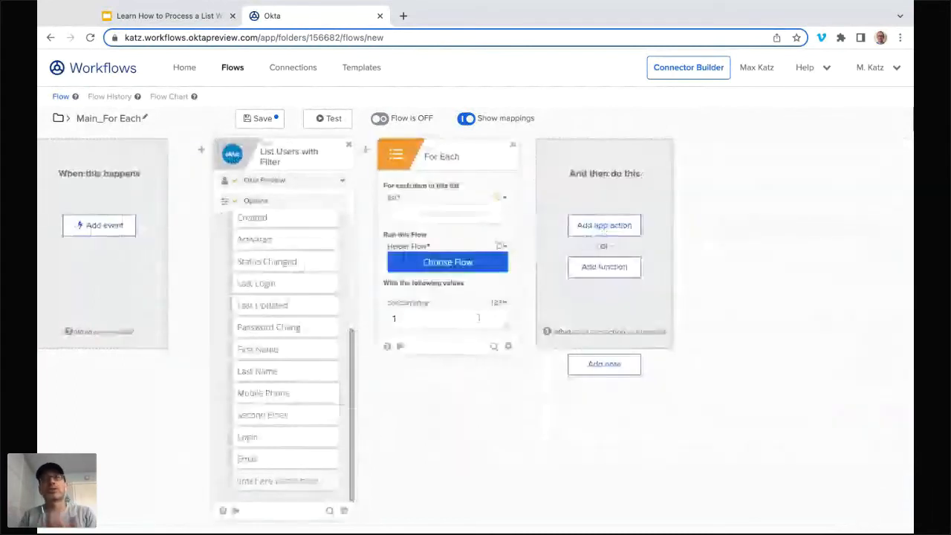
scroll(309, 349, "up", 5)
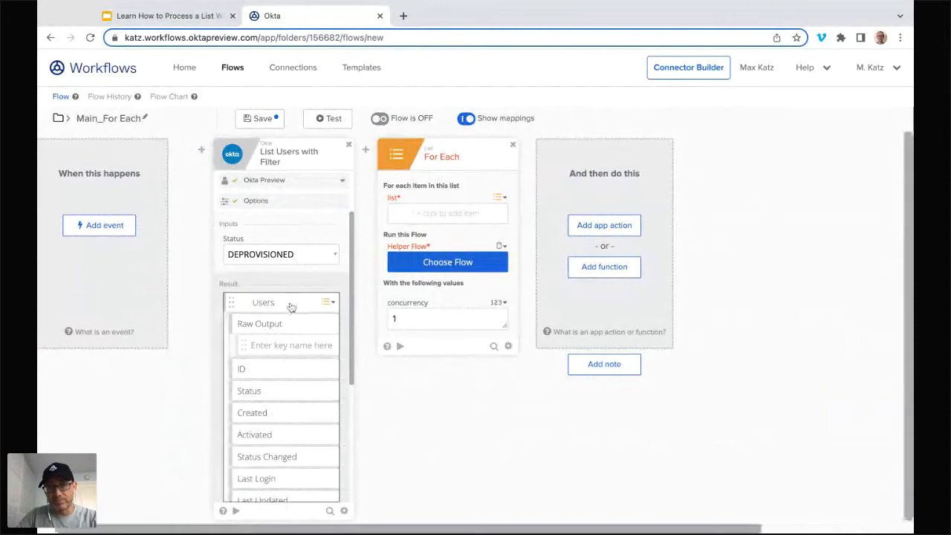
left_click_drag(291, 307, 447, 216)
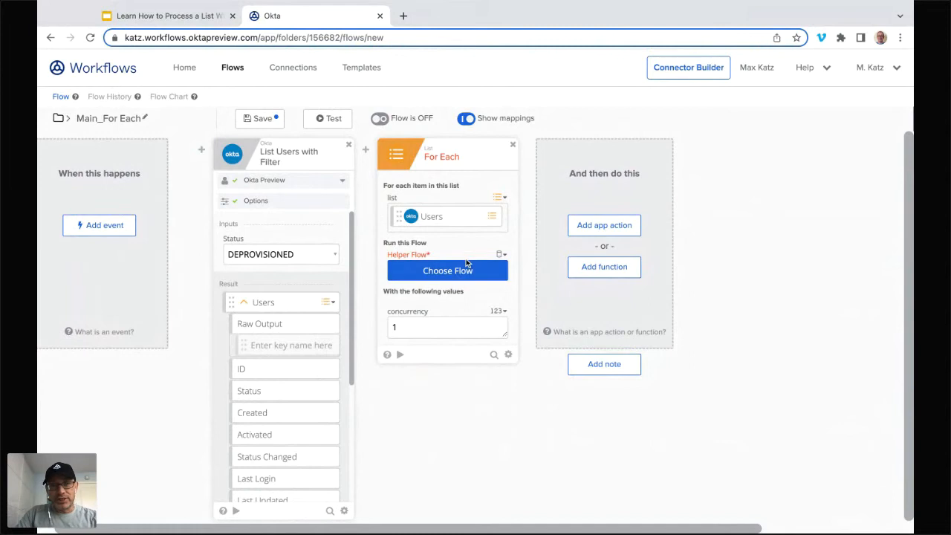
Step: Look at the helper flow choices for For Each without selecting one, and try to save the flow
left_click(445, 271)
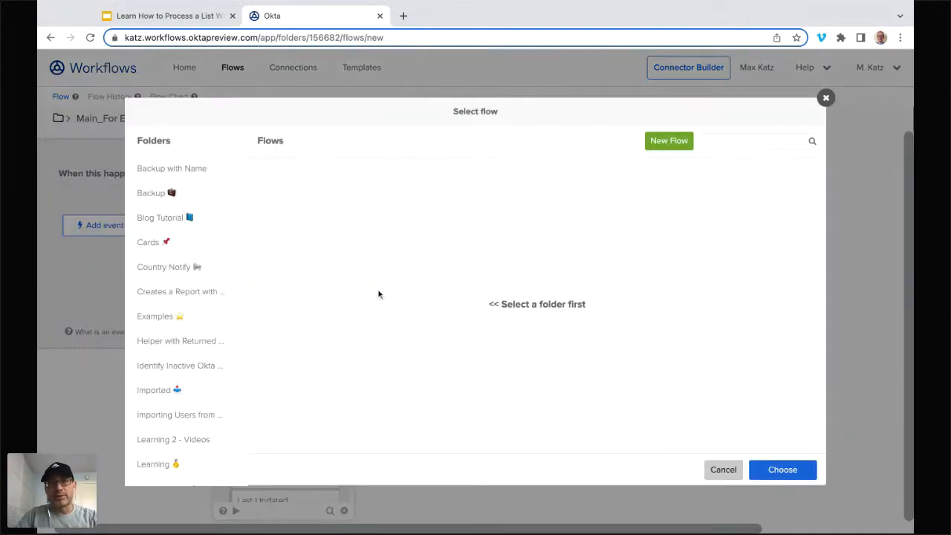
left_click(723, 470)
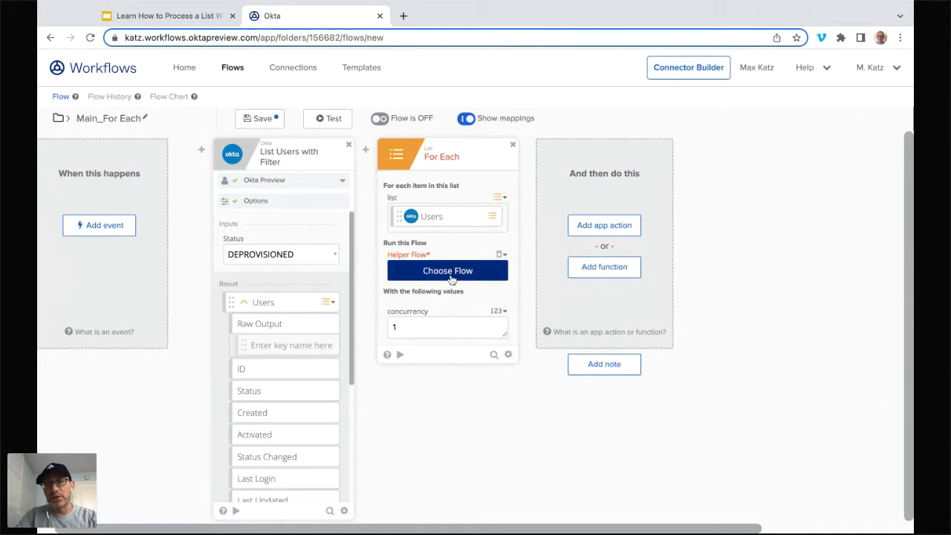
left_click(262, 123)
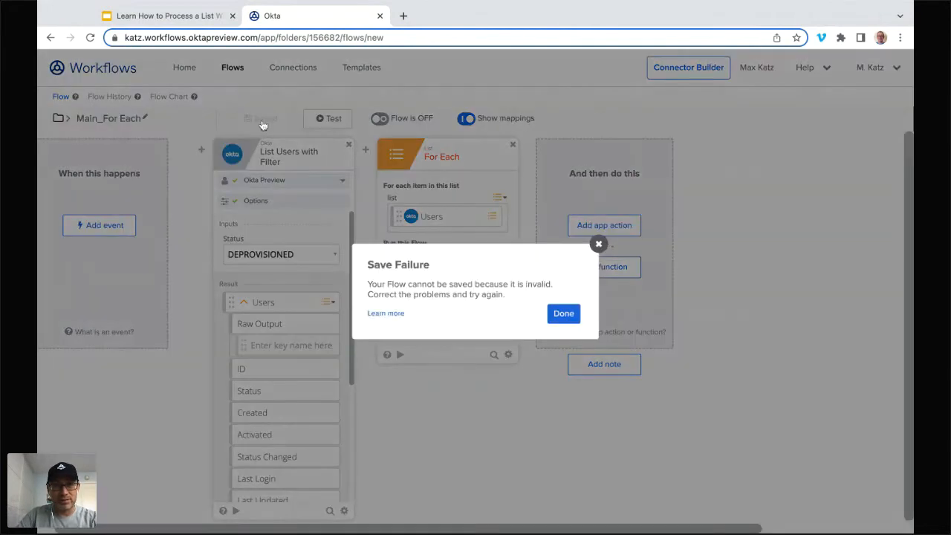
left_click(569, 316)
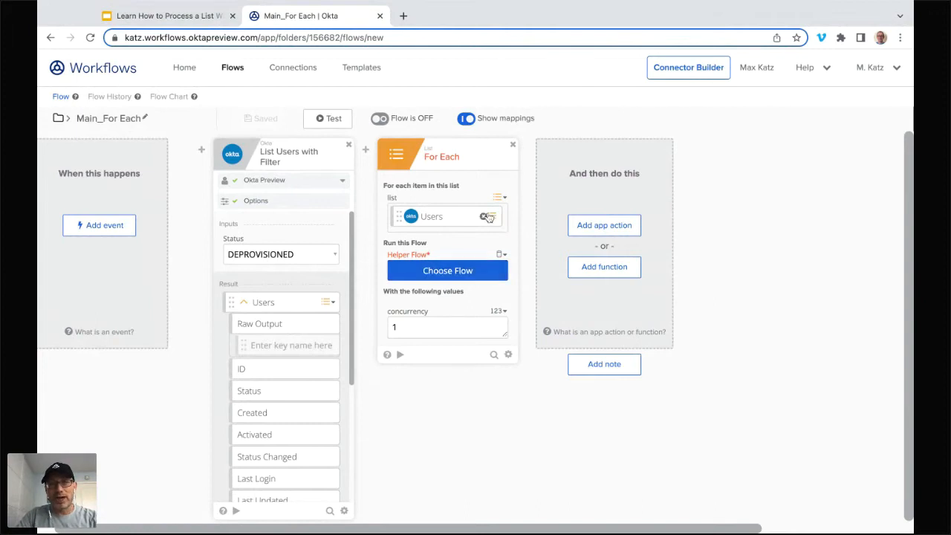
Step: Remove the For Each card from Main_For Each and save the flow
left_click(512, 146)
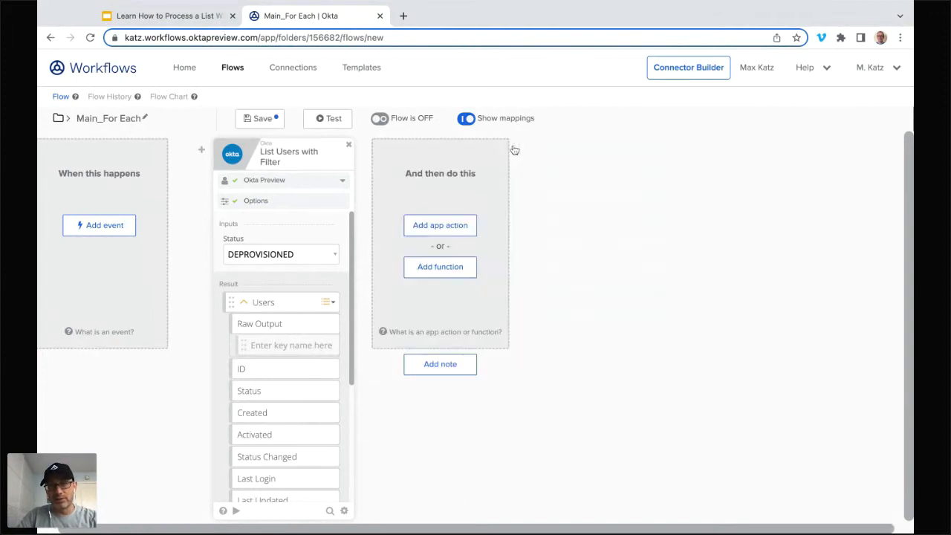
left_click(260, 120)
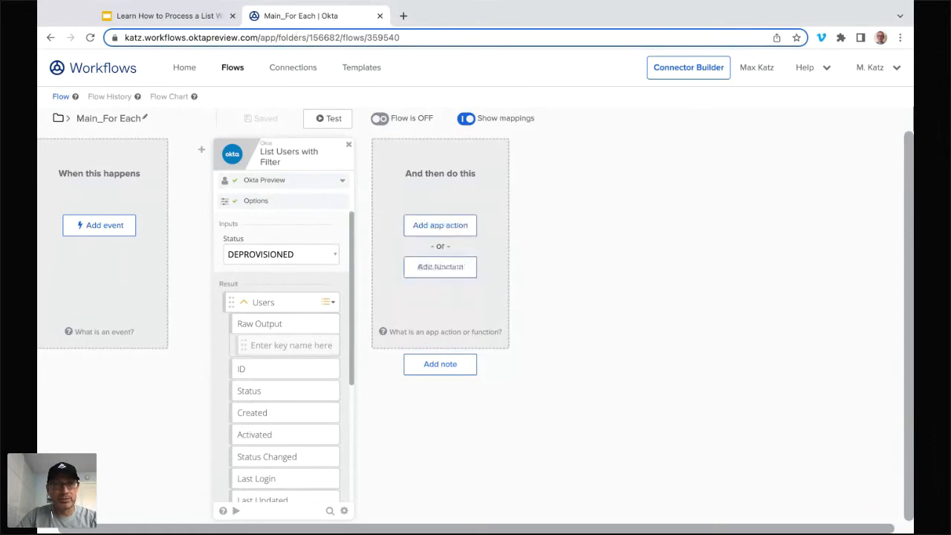
Step: Create a new flow in the Loops folder named Helper_For Each, with saving of all data that passes through it enabled
left_click(234, 70)
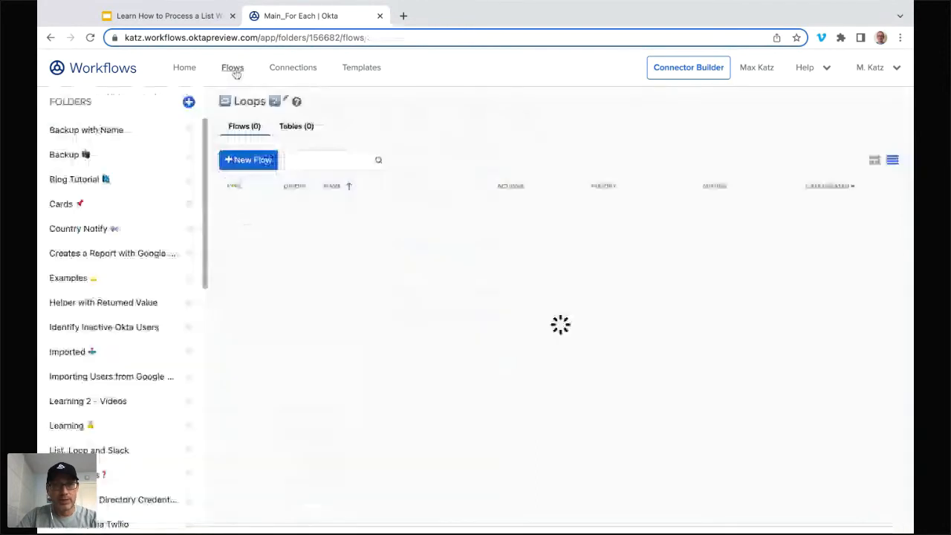
left_click(250, 161)
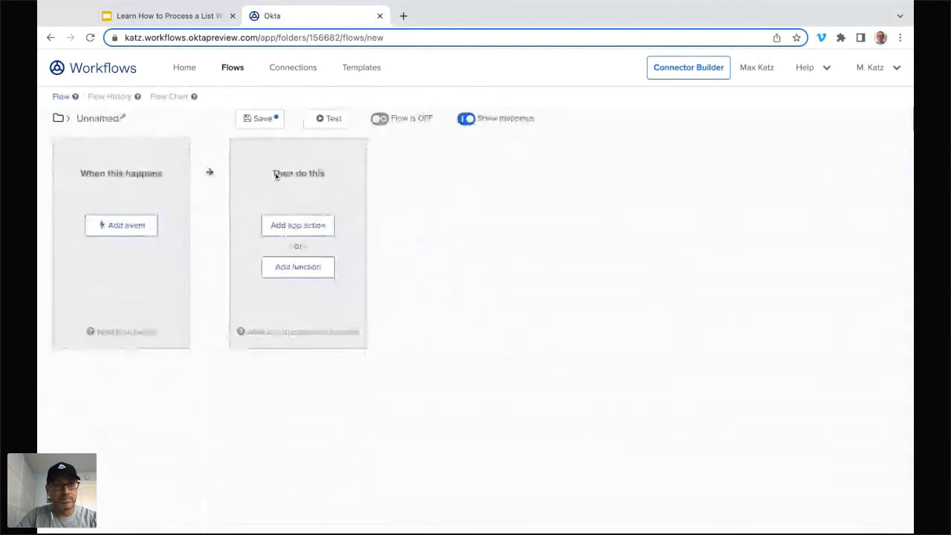
left_click(104, 120)
type("Helpe")
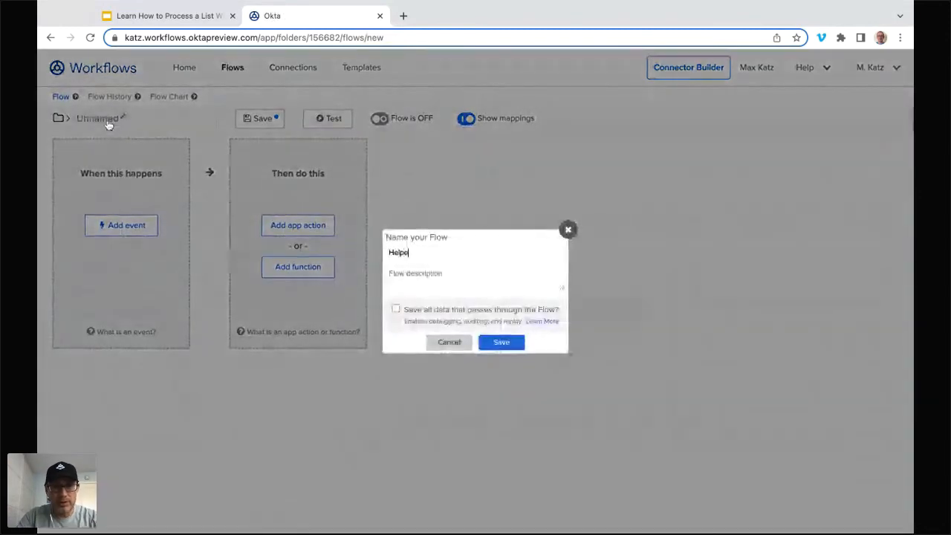
type("r_for Each")
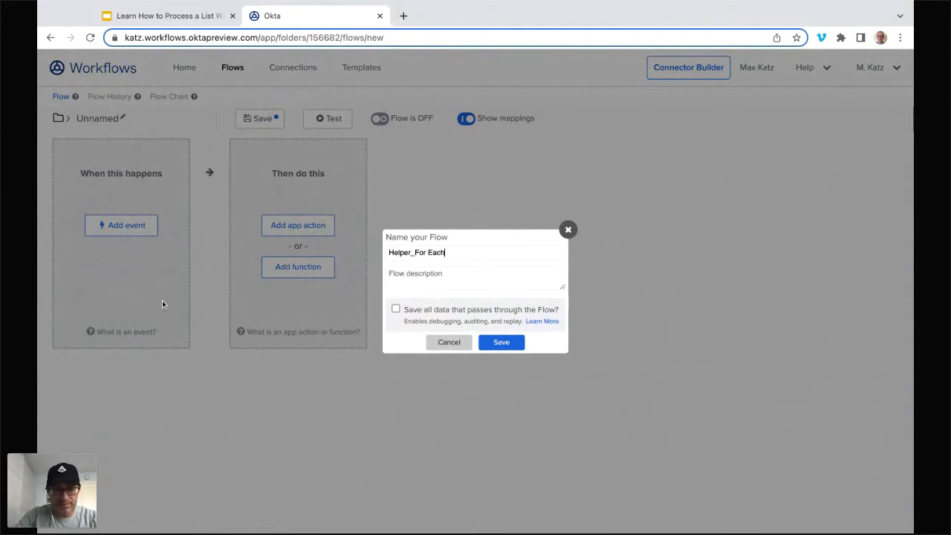
left_click(396, 308)
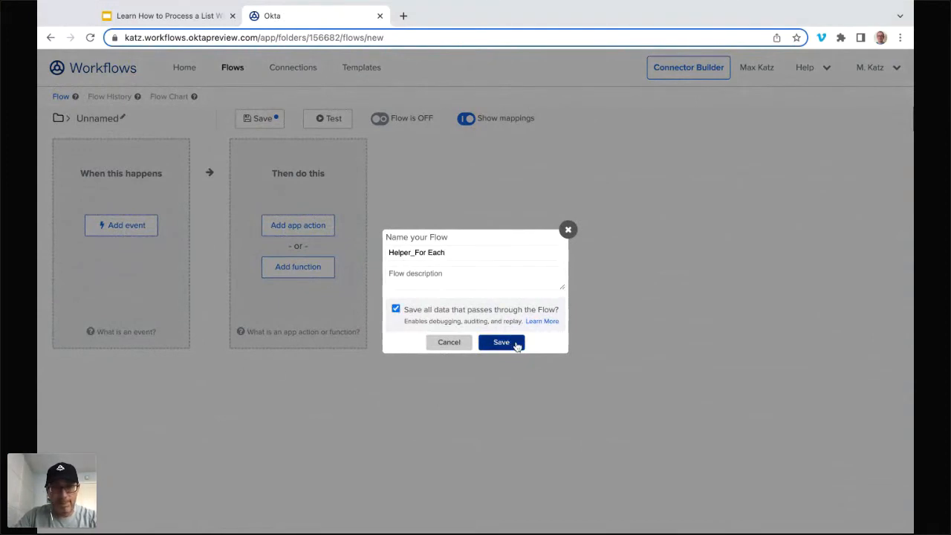
left_click(514, 343)
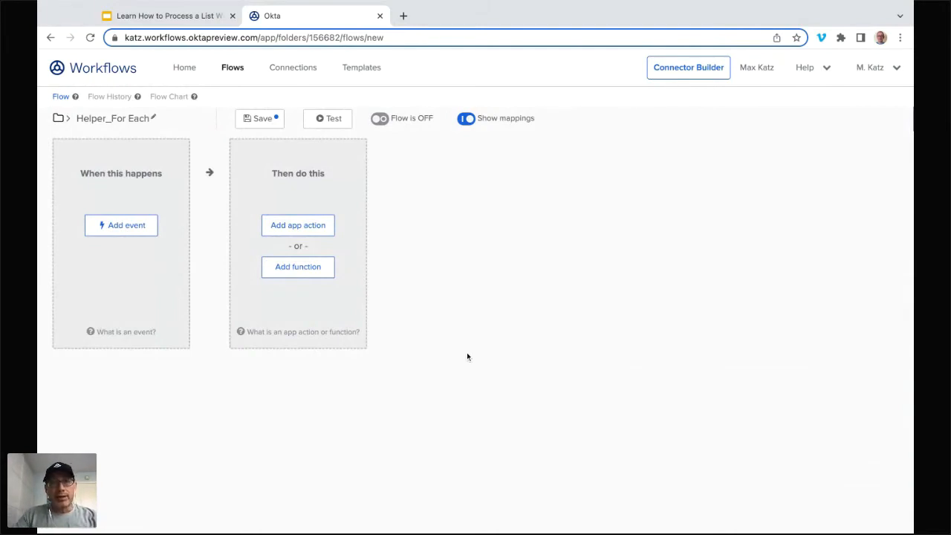
Step: Start Helper_For Each with the Helper Flow event, give it an Object input named User, and save the flow
left_click(126, 226)
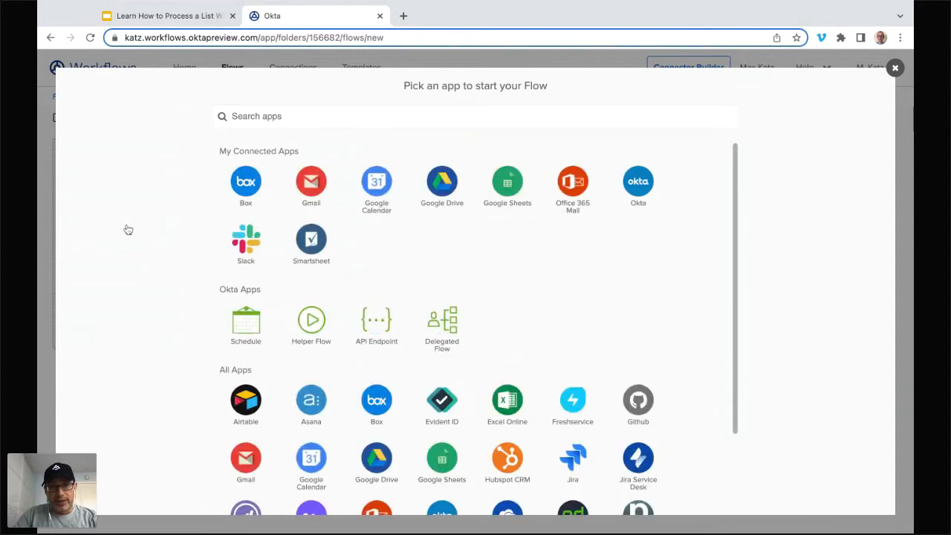
left_click(315, 332)
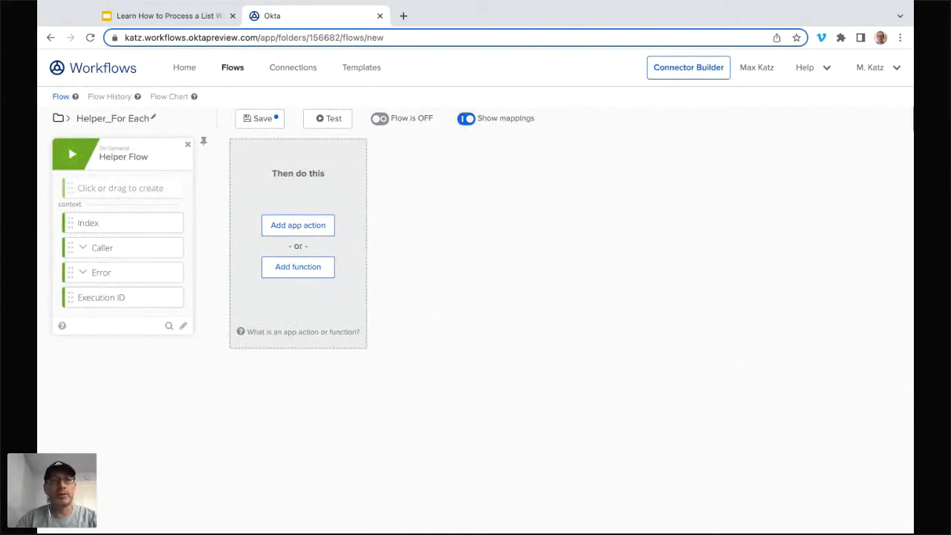
left_click(154, 188)
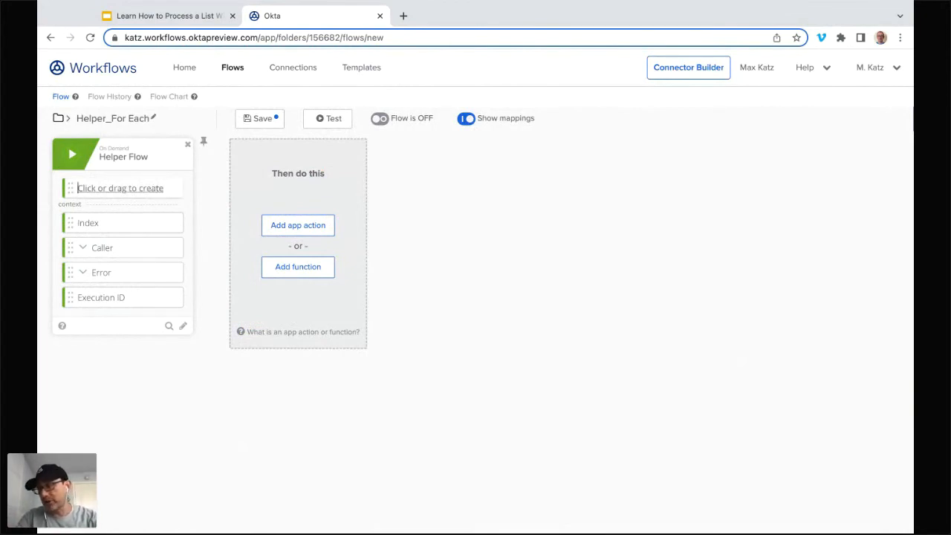
type("User")
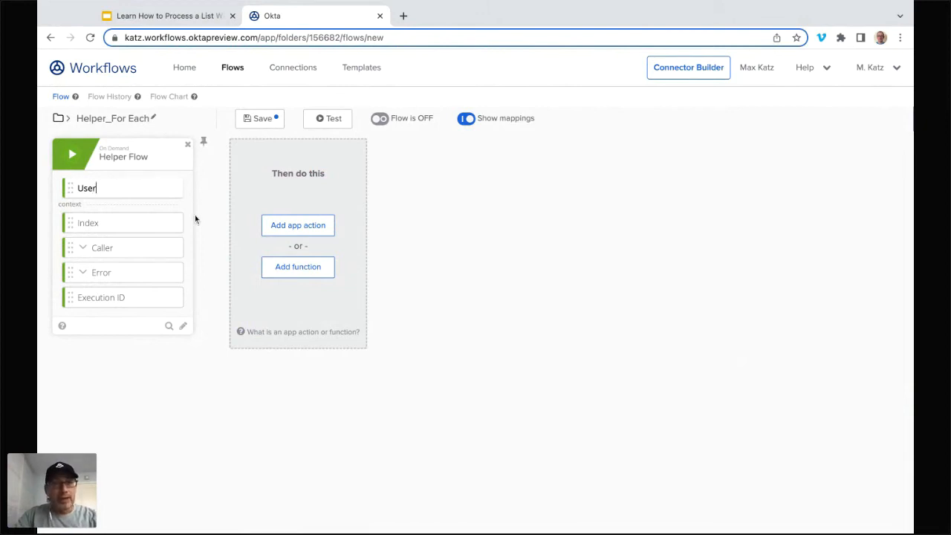
key("Return")
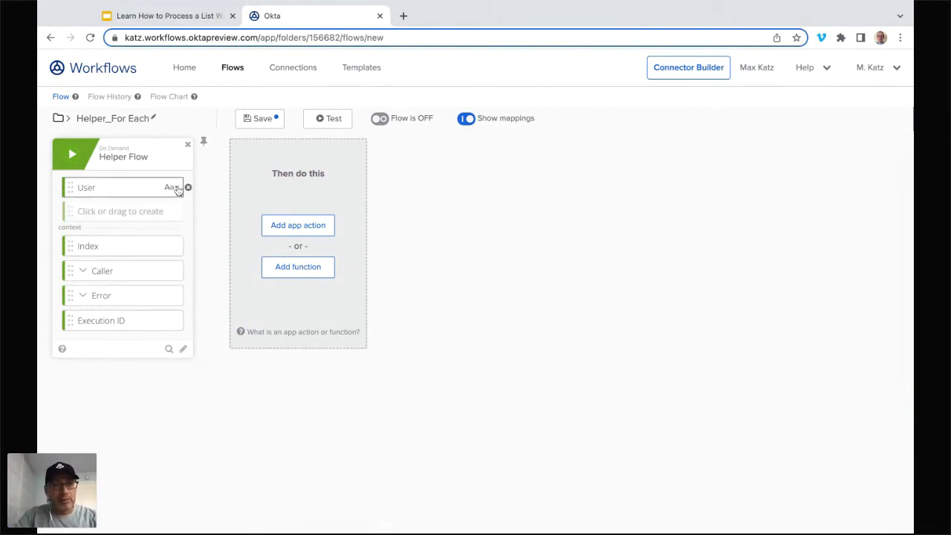
left_click(173, 188)
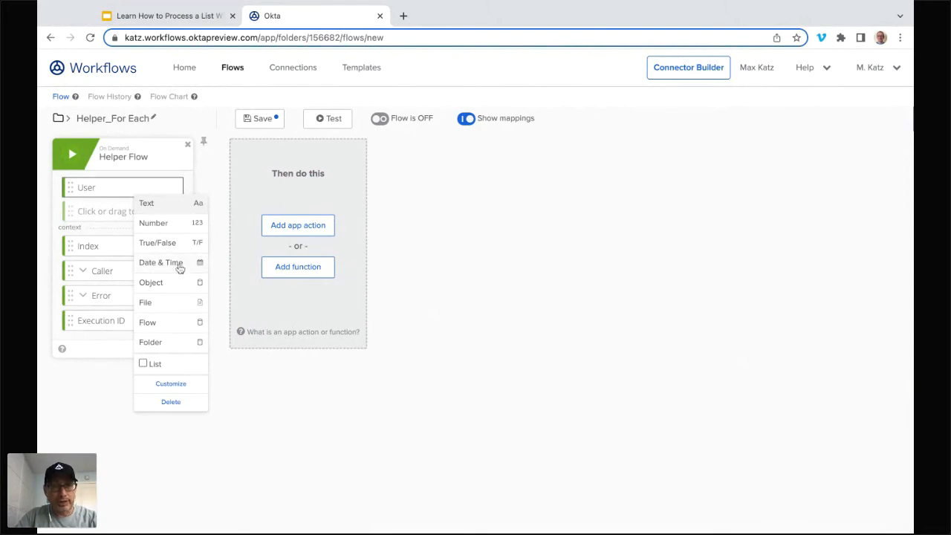
left_click(189, 286)
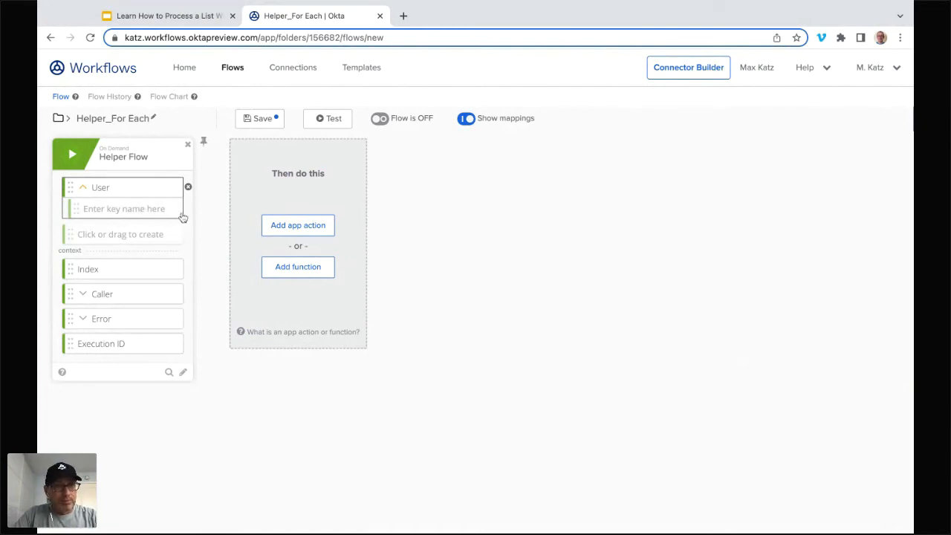
left_click(266, 121)
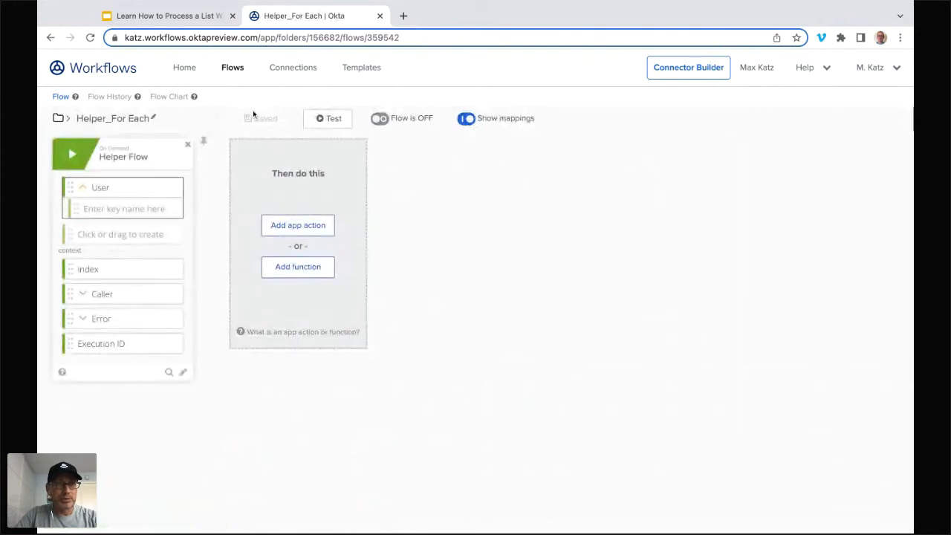
Step: Open Main_For Each and add the list version of For Each, mapping the Users output to its list input
left_click(232, 68)
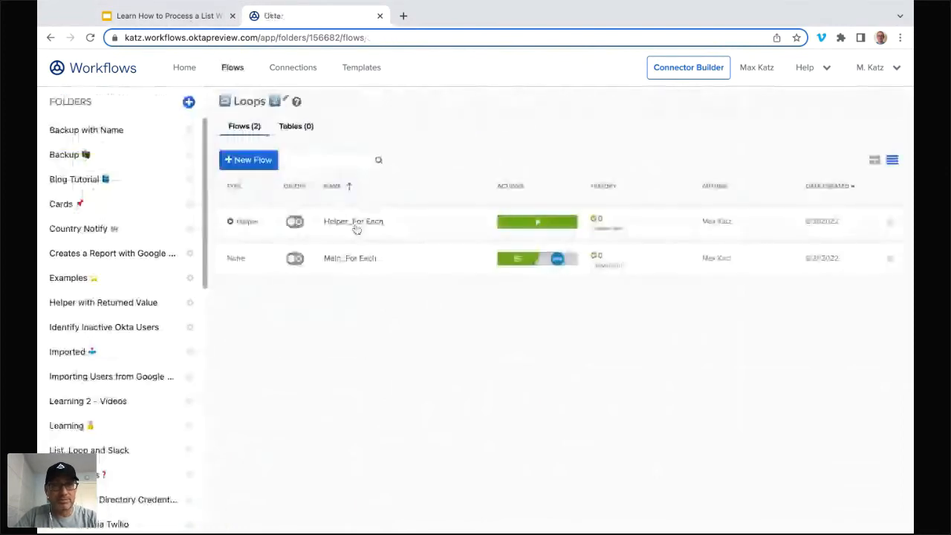
left_click(350, 259)
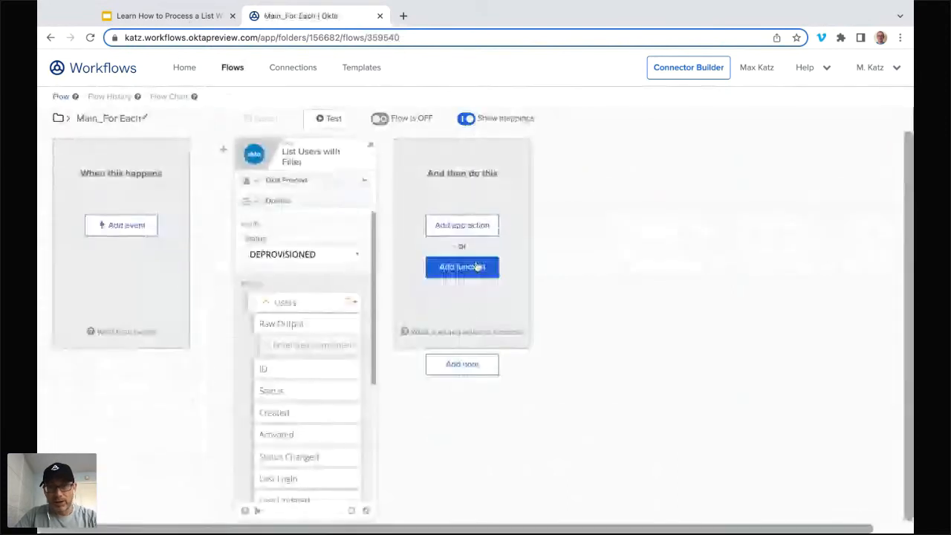
left_click(462, 266)
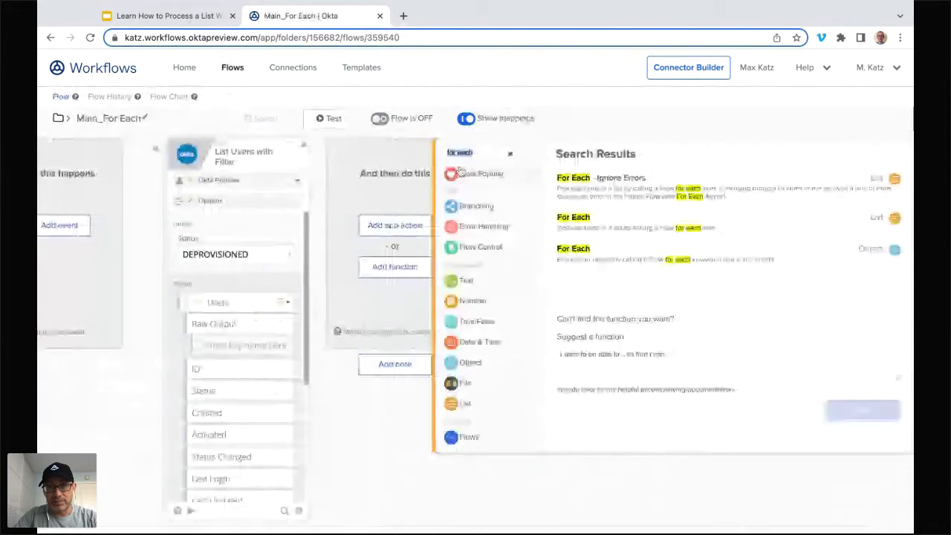
left_click(573, 219)
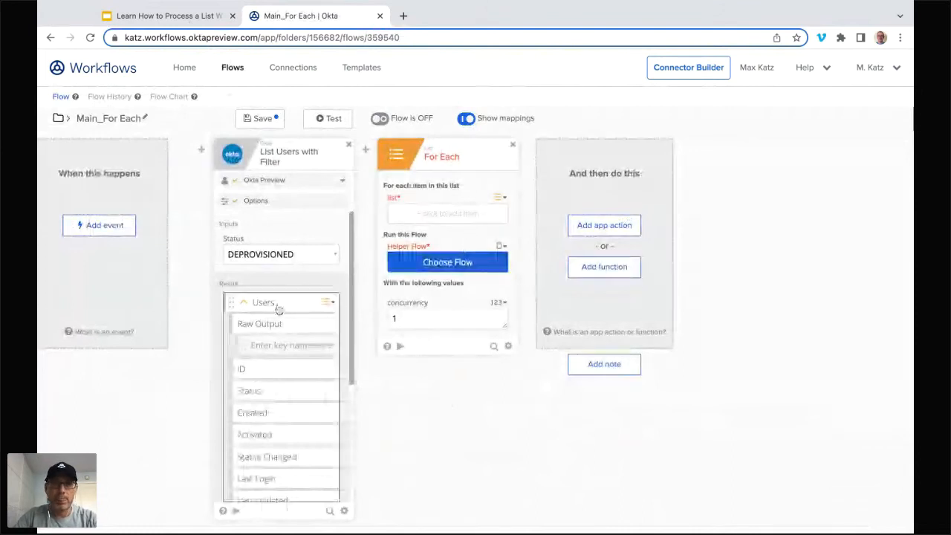
left_click_drag(278, 309, 447, 215)
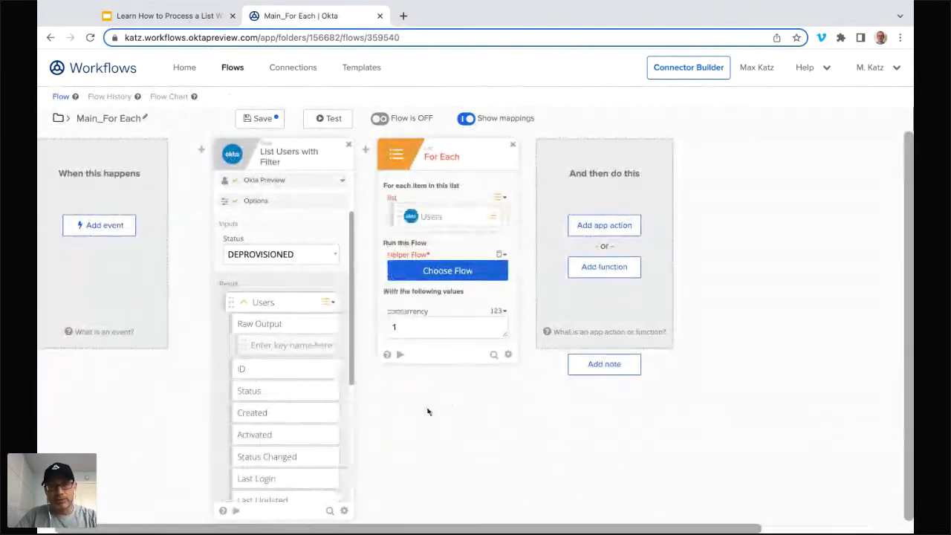
Step: Choose Helper_For Each from the Loops folder as the helper flow that For Each runs
left_click(457, 274)
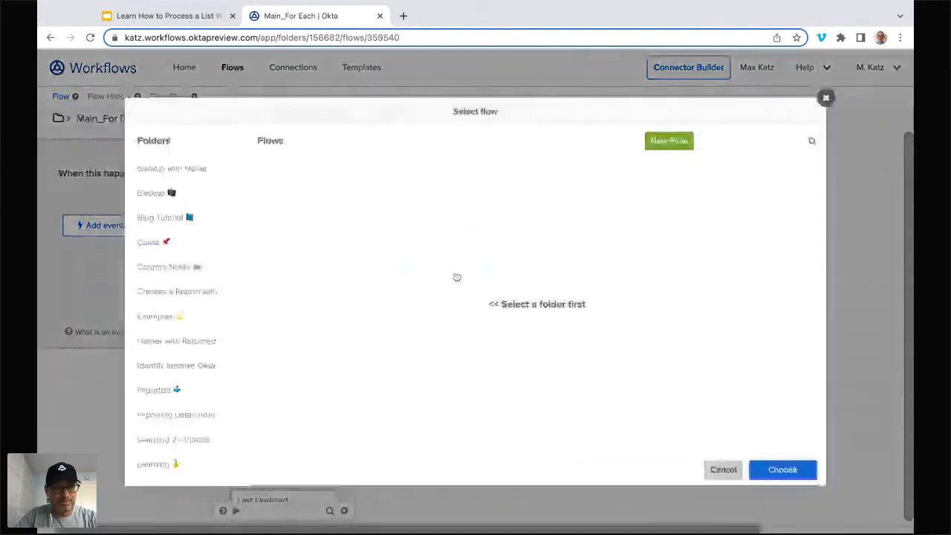
scroll(170, 278, "down", 2)
scroll(170, 278, "down", 10)
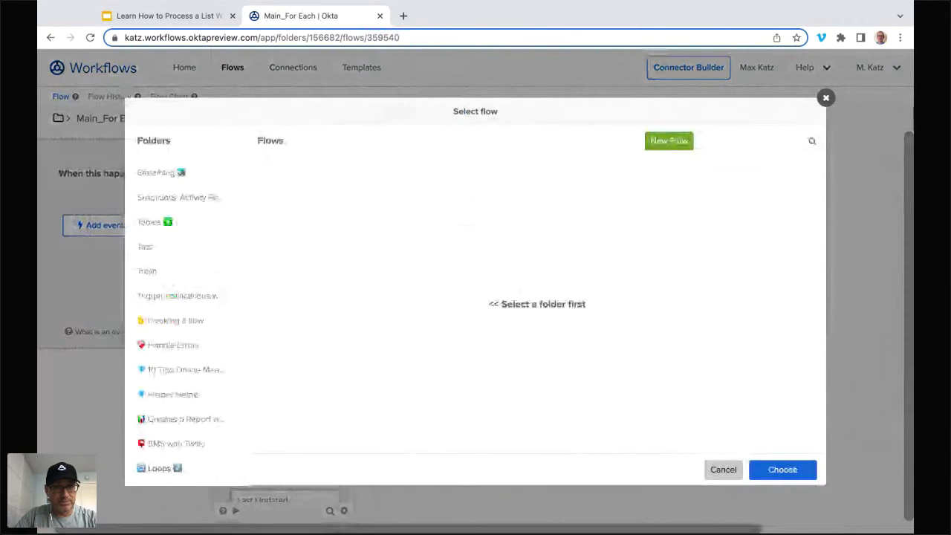
scroll(178, 312, "down", 3)
left_click(191, 335)
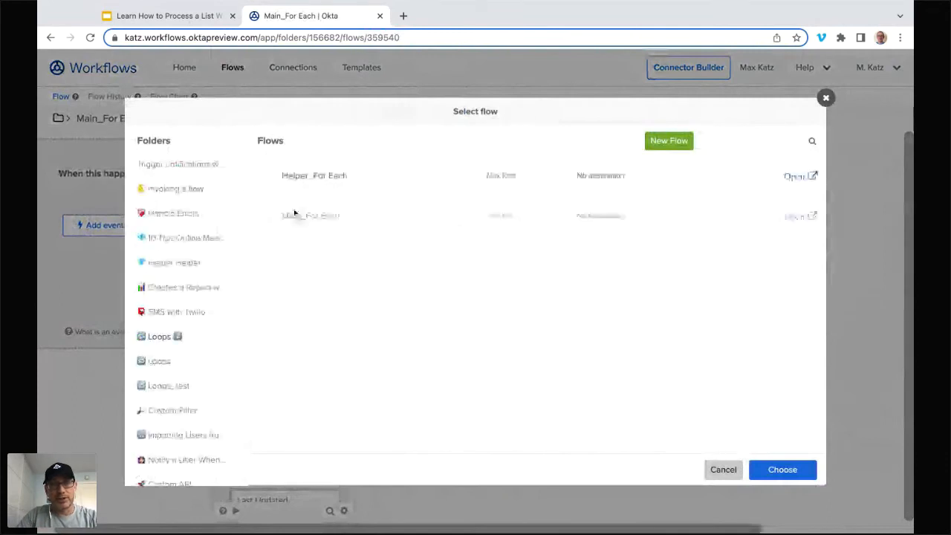
left_click(351, 180)
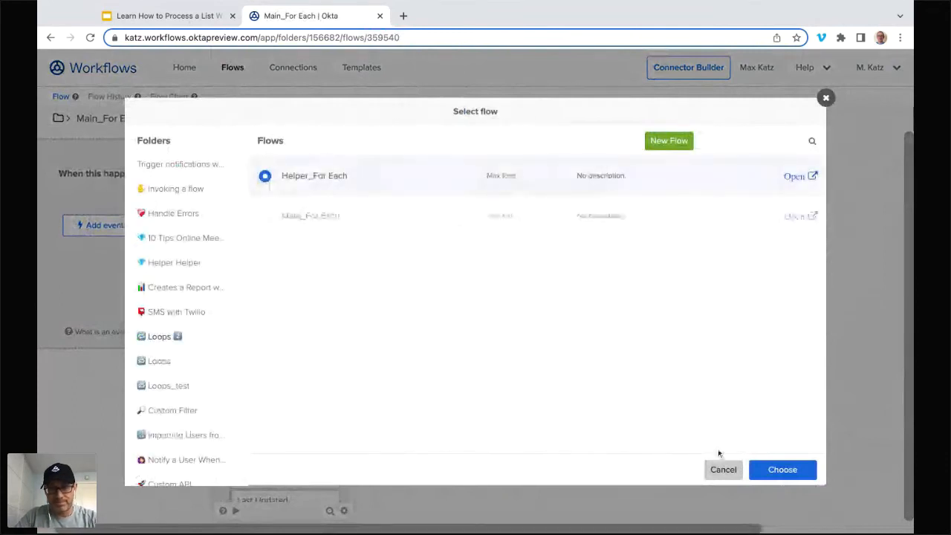
left_click(784, 470)
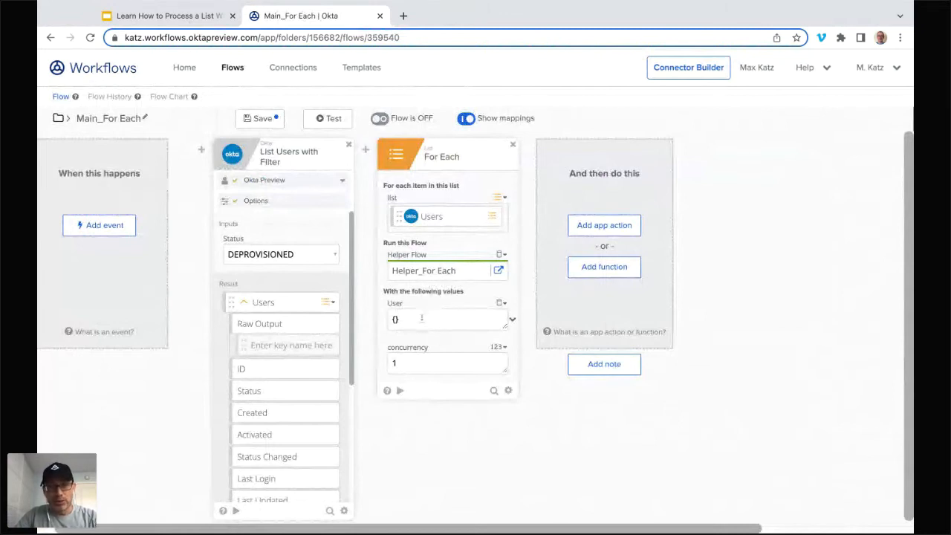
Step: Replace the For Each card with a fresh list For Each card and map the Users output to its list input
left_click(513, 145)
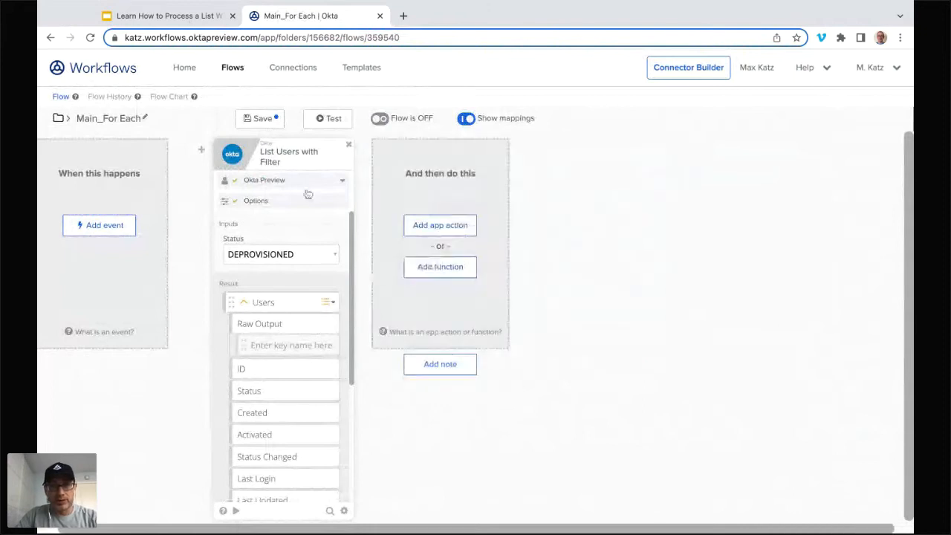
left_click(449, 269)
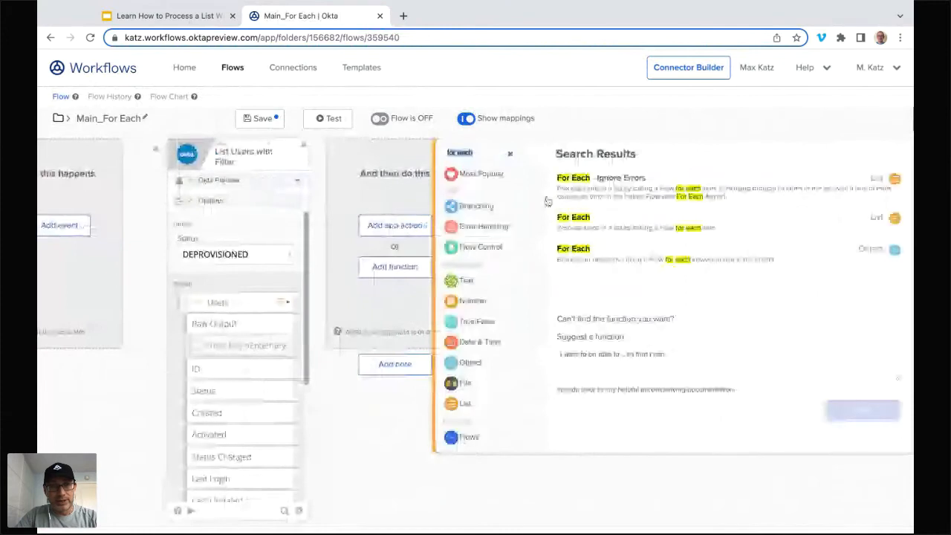
left_click(573, 217)
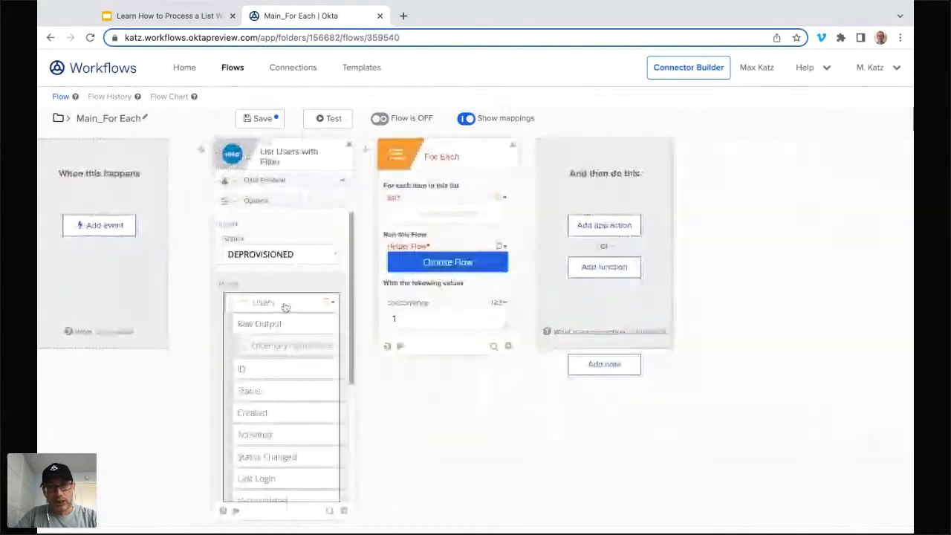
left_click_drag(427, 218, 429, 216)
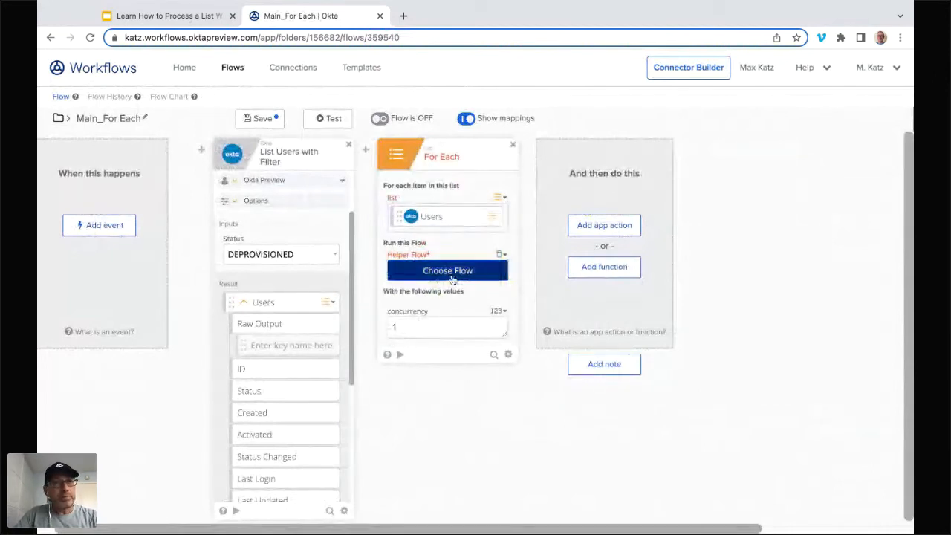
Step: Glance at the presentation slides, return to Main_For Each, remove its For Each card again and save the flow
left_click(197, 16)
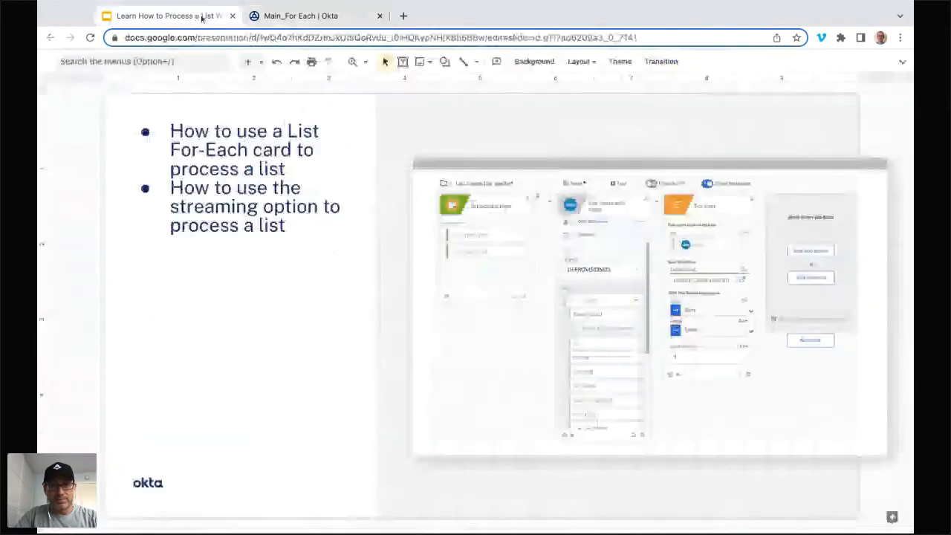
left_click(301, 15)
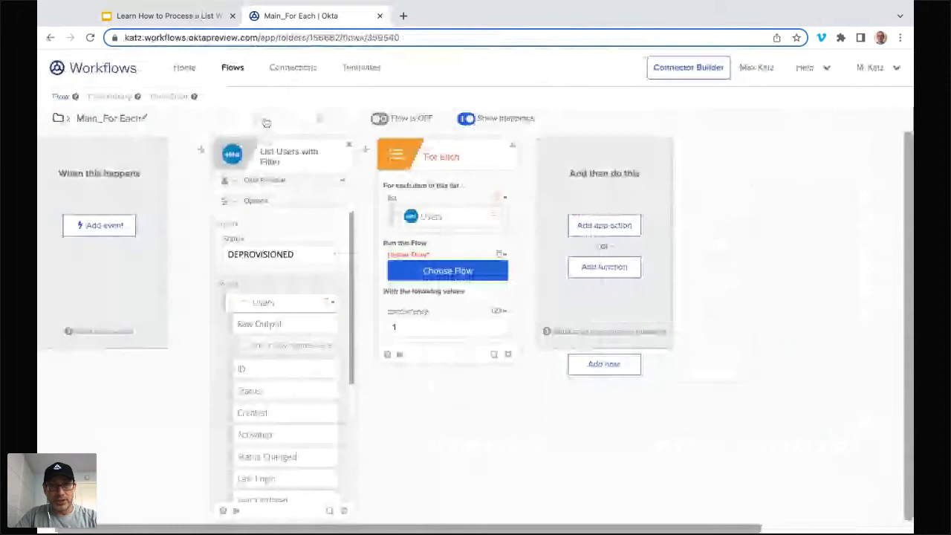
left_click(510, 148)
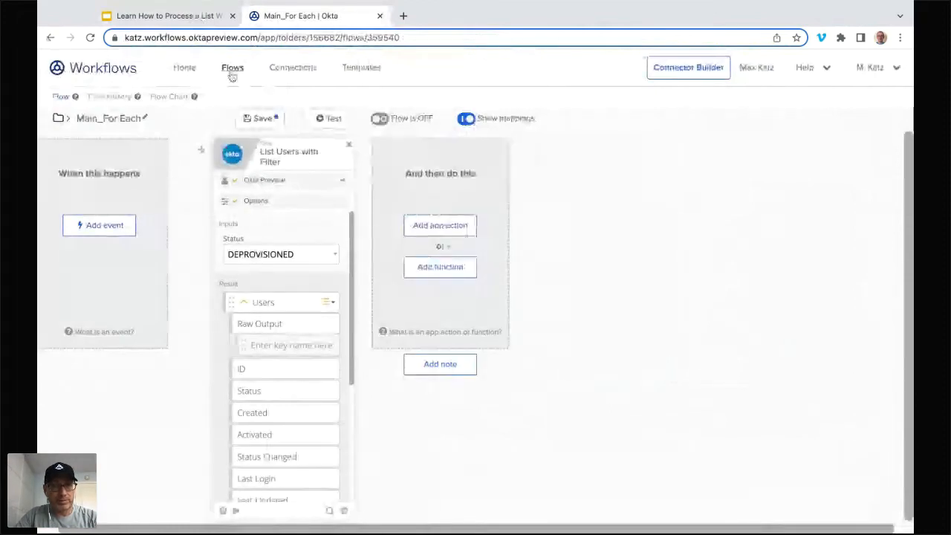
left_click(256, 117)
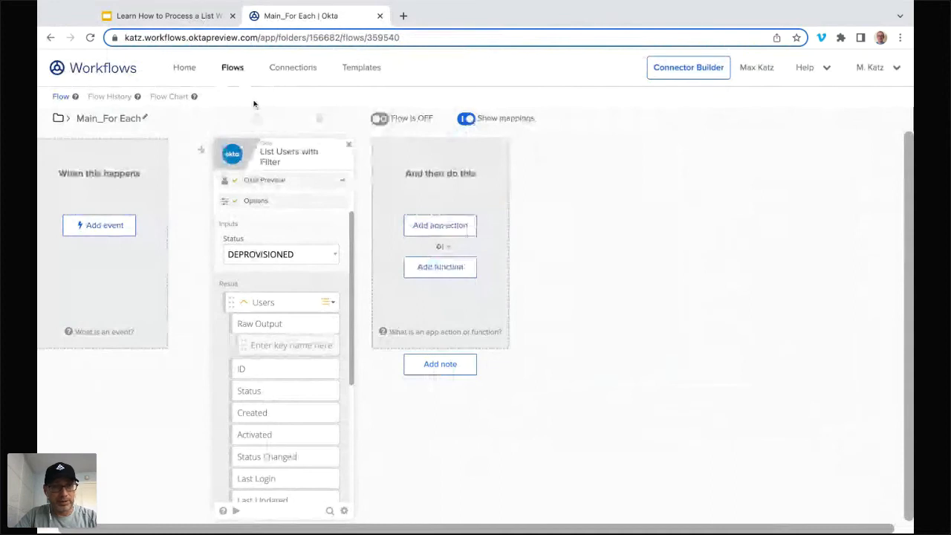
Step: Open Helper_For Each and add a text input named Email to the Helper Flow card
left_click(231, 67)
left_click(356, 225)
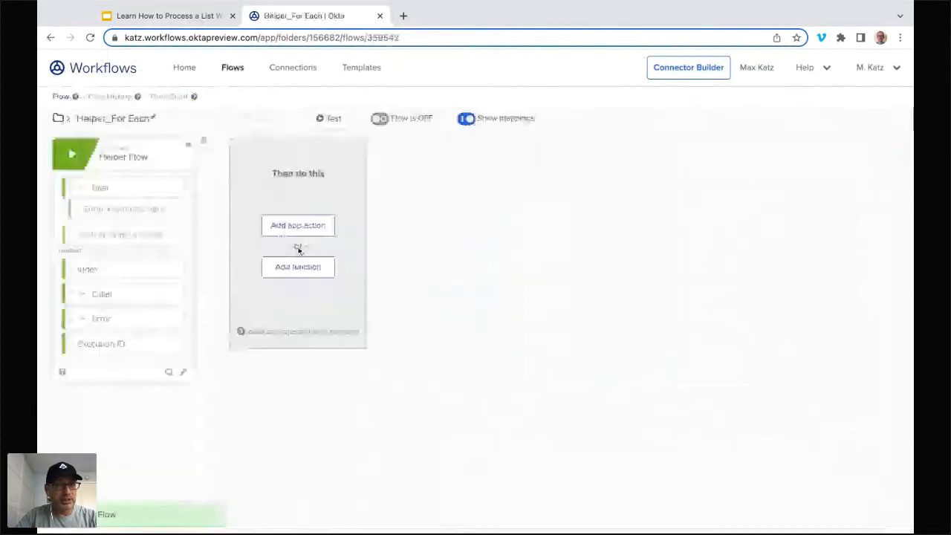
left_click(135, 238)
type("Email")
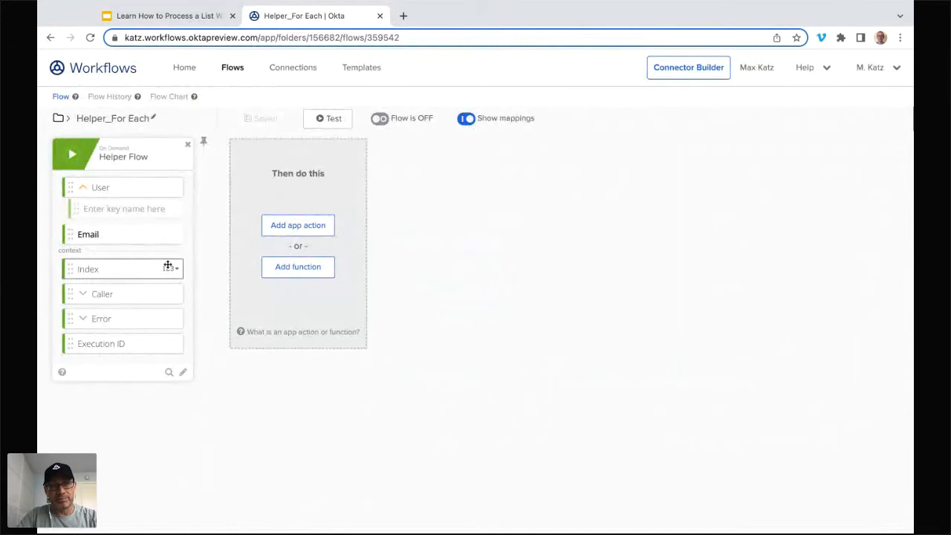
key("Return")
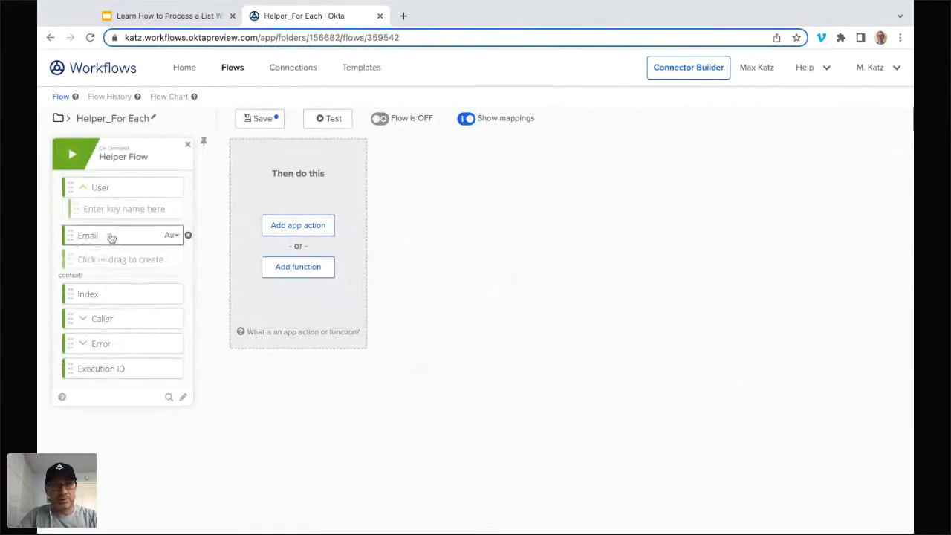
Step: Save Helper_For Each, glance at the presentation slides and open Main_For Each from the Loops folder
left_click(260, 121)
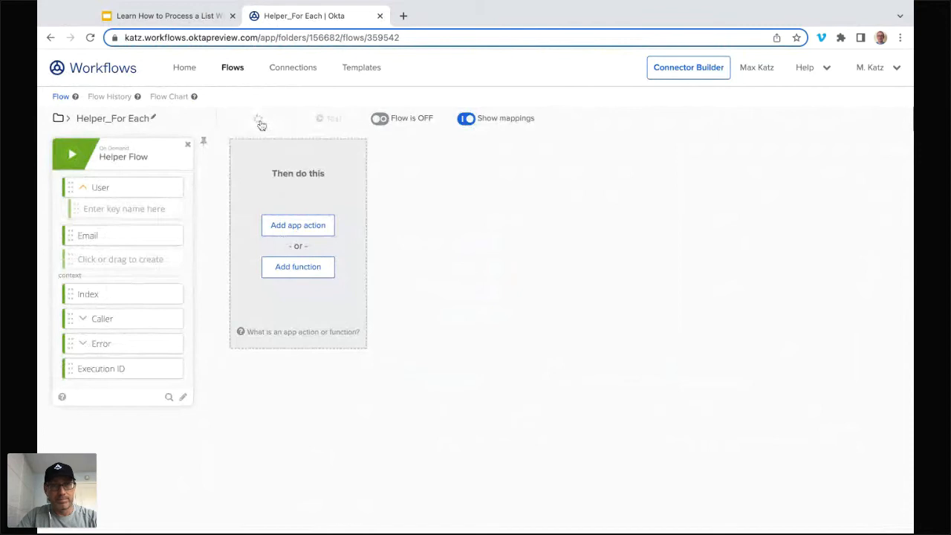
left_click(188, 21)
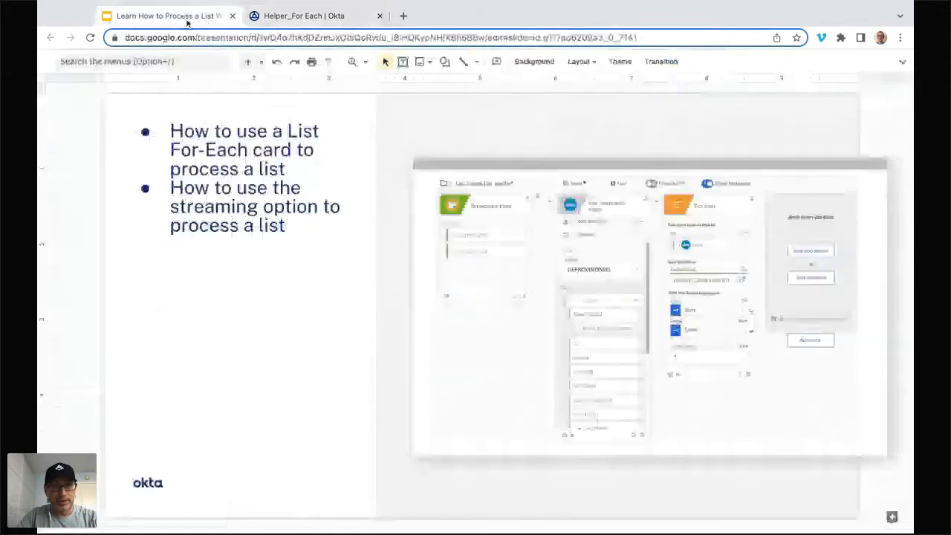
left_click(304, 16)
left_click(233, 69)
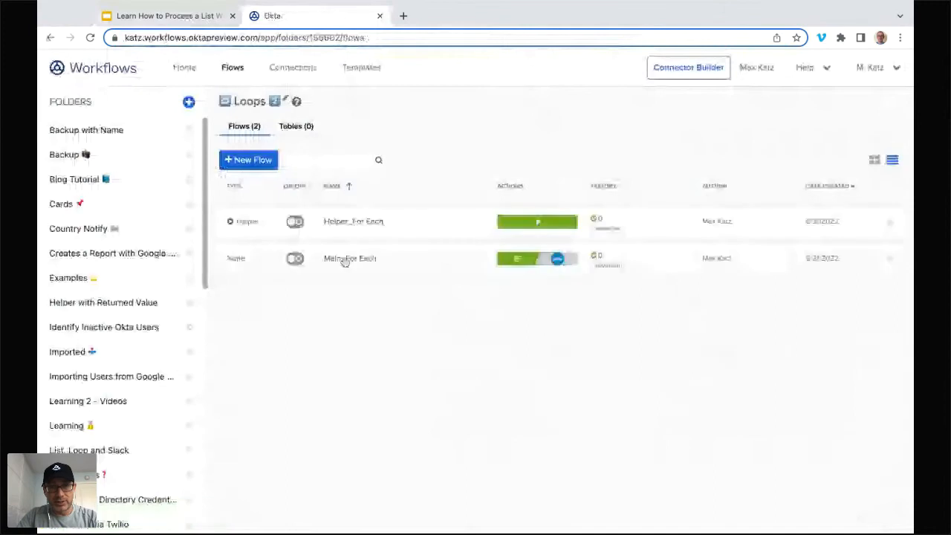
left_click(344, 260)
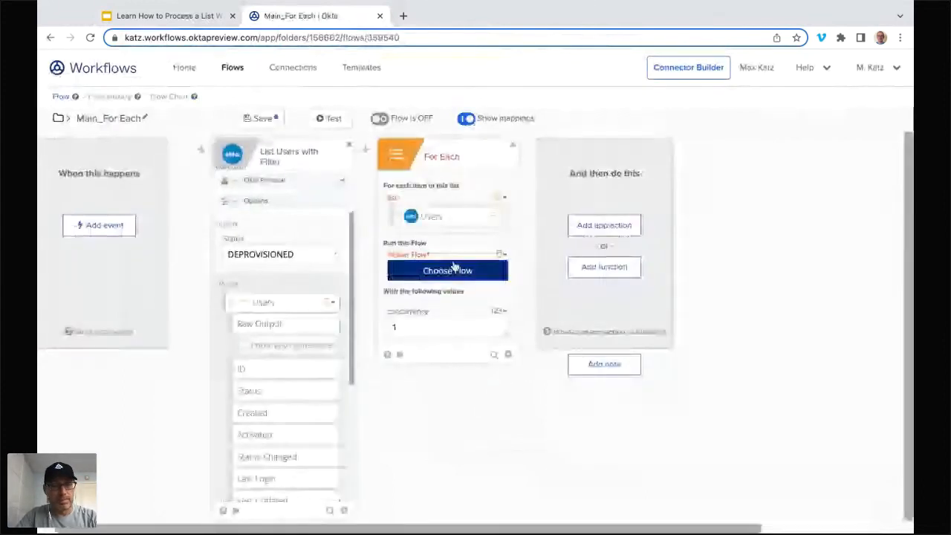
Step: Map the Users output to the For Each list and choose Helper_For Each from the Loops folder as the flow it runs
left_click(448, 263)
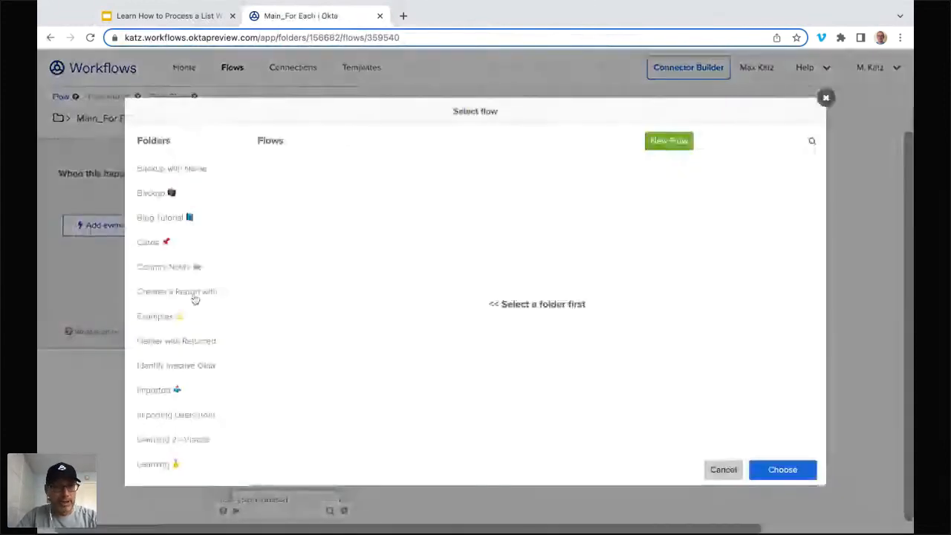
scroll(195, 297, "down", 10)
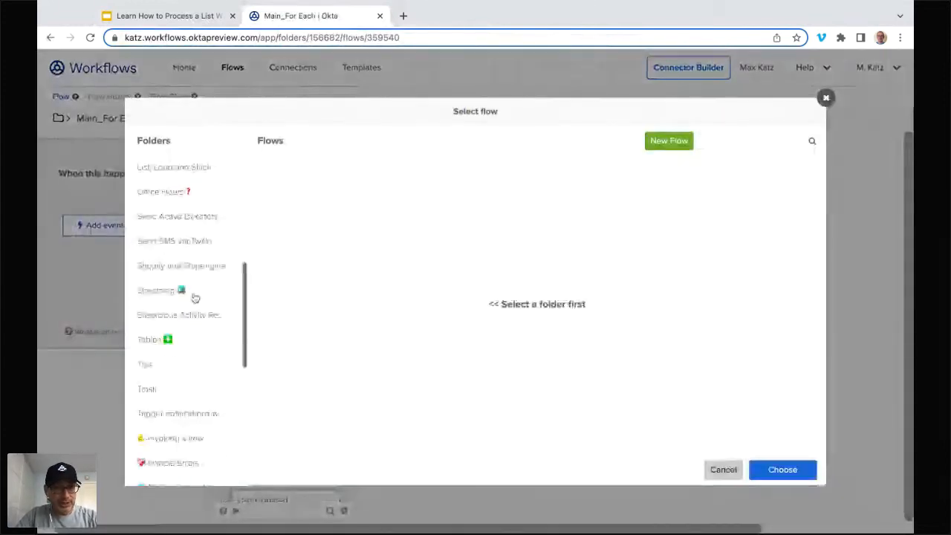
scroll(168, 414, "down", 1)
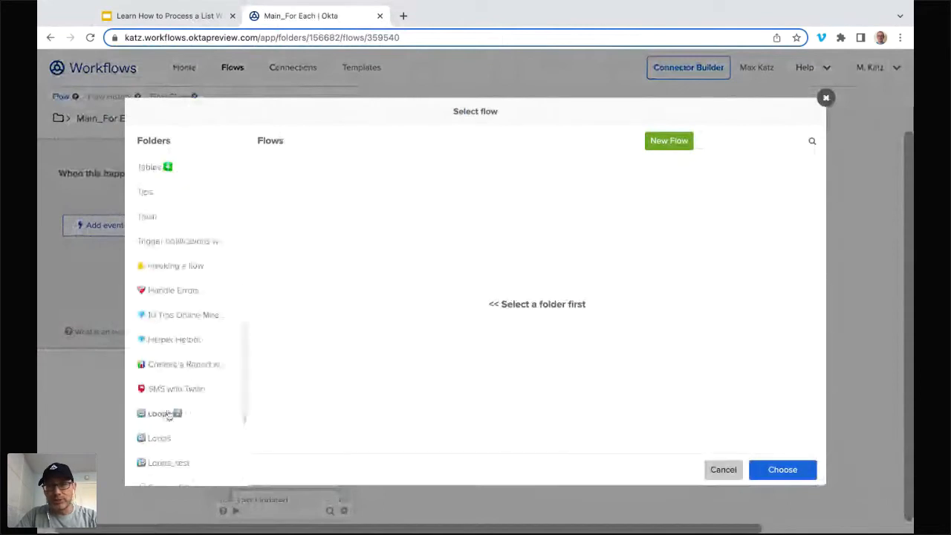
left_click(168, 415)
left_click(265, 176)
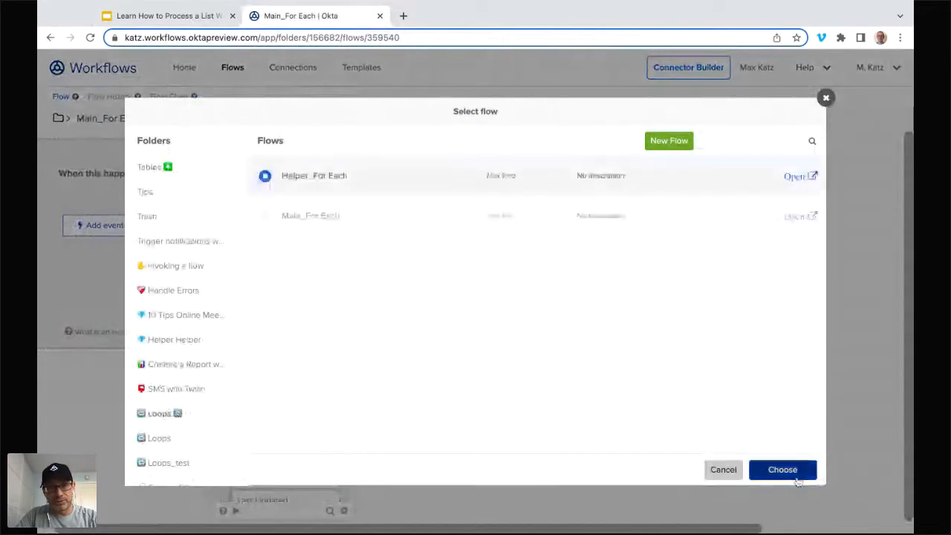
left_click(795, 471)
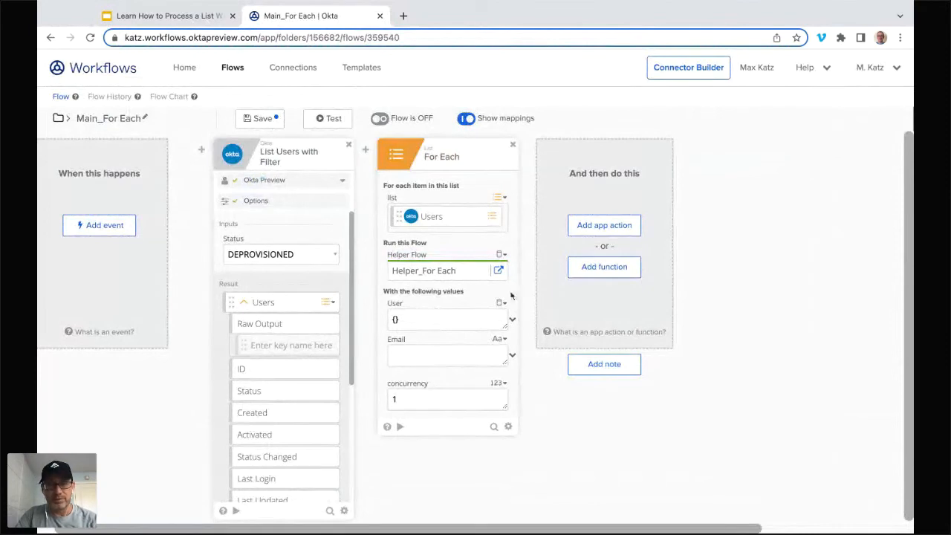
Step: Open Helper_For Each in its own tab, return to Main_For Each and pass the whole Item as the User value
left_click(498, 271)
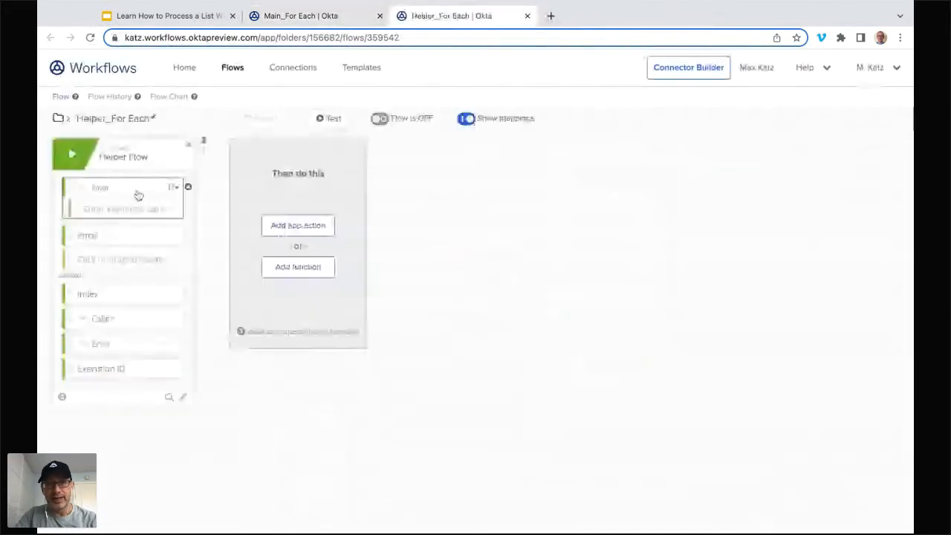
left_click(357, 19)
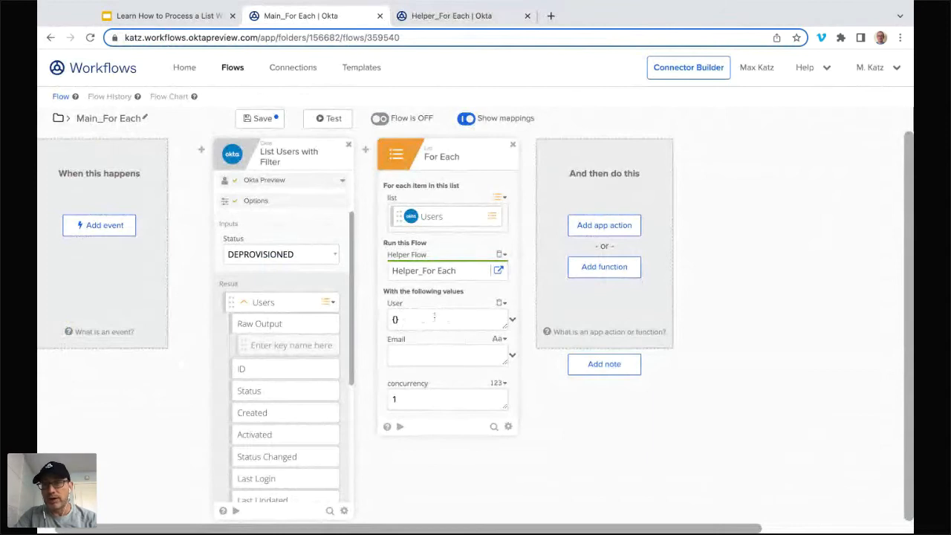
mouse_move(443, 225)
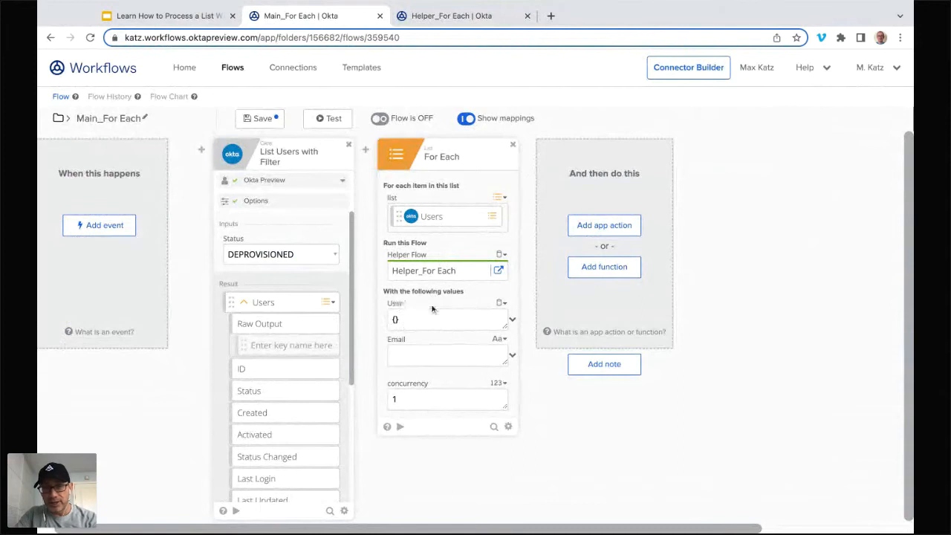
left_click(513, 320)
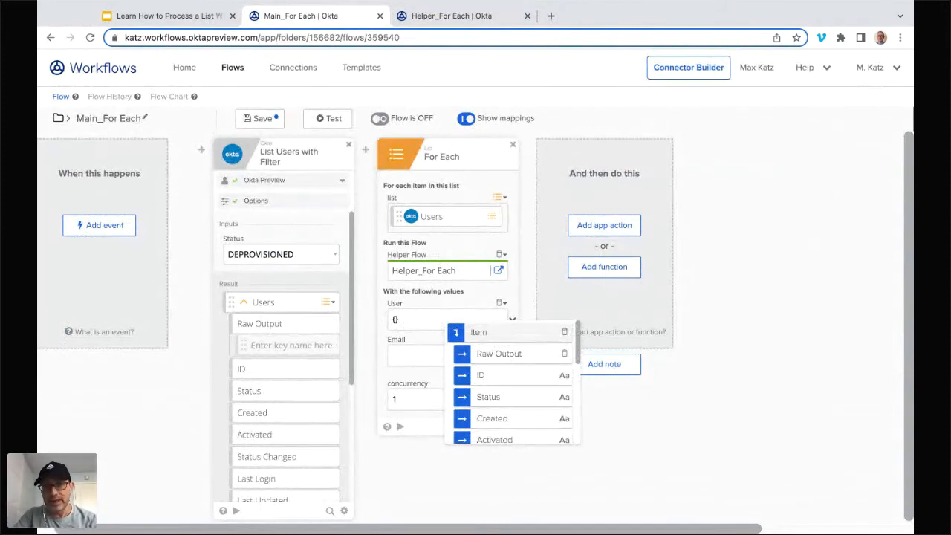
left_click(485, 339)
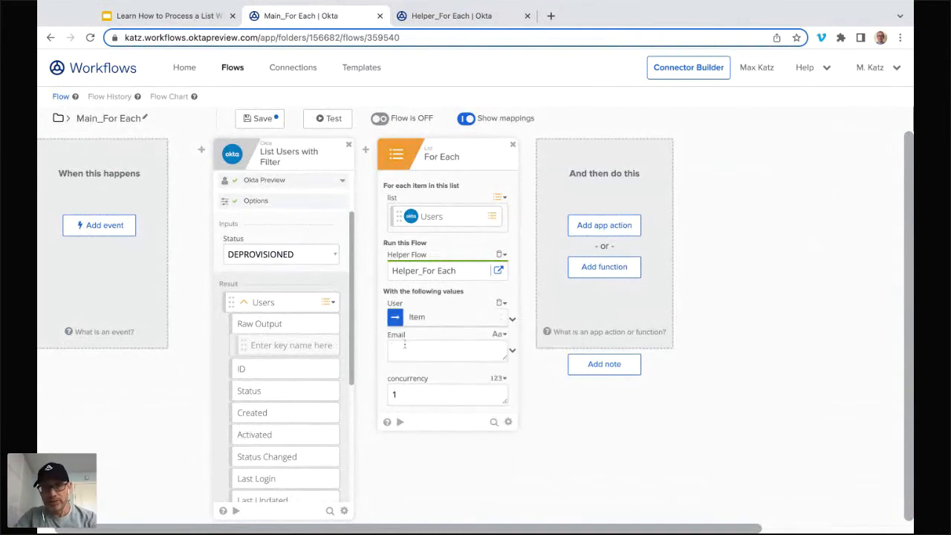
Step: Pass each item's Email field as the Email value on the For Each card
left_click(512, 353)
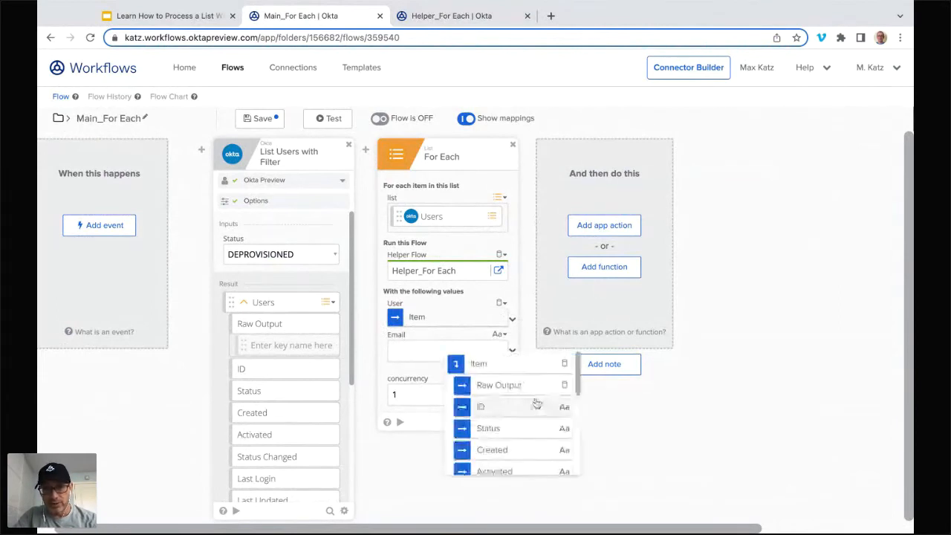
scroll(535, 394, "down", 2)
scroll(544, 392, "down", 5)
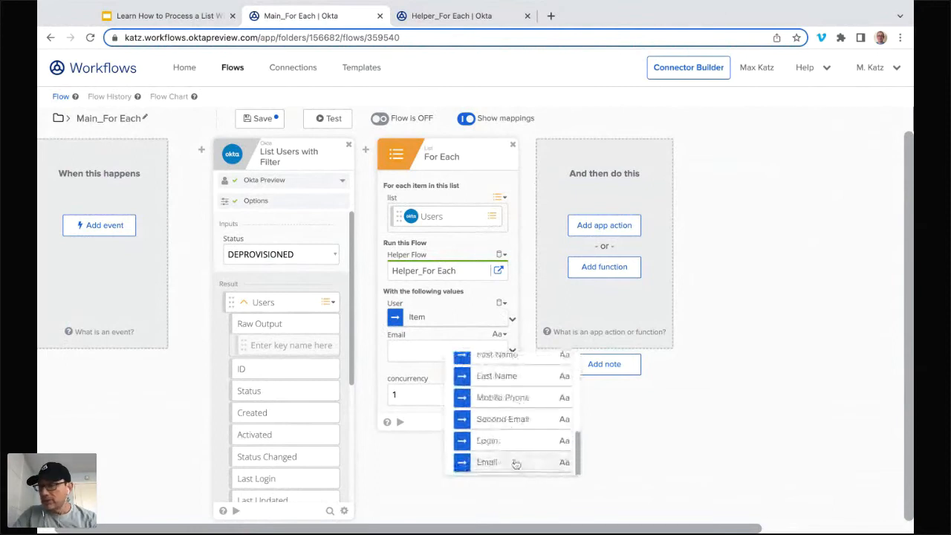
left_click(516, 462)
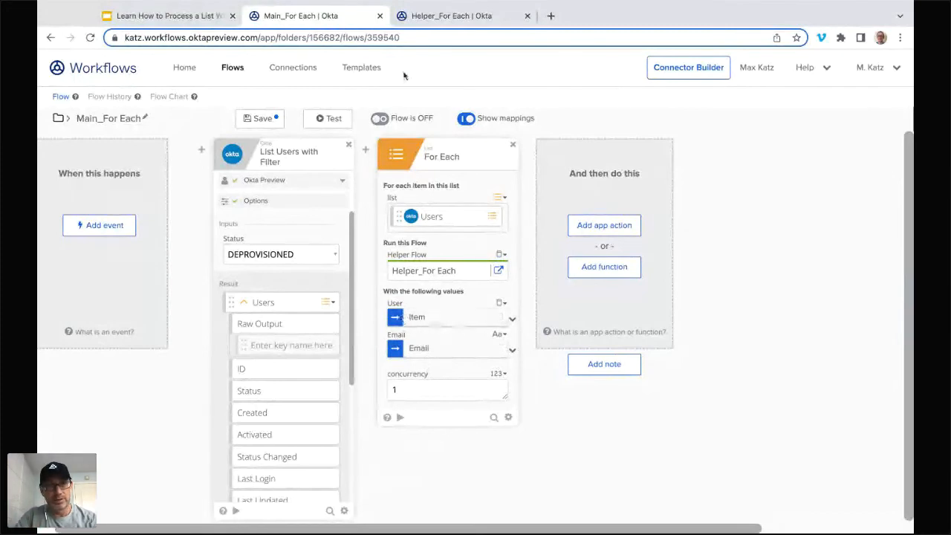
Step: In Helper_For Each, add an Object Get card, map User to its object input and set the path to Email
left_click(454, 17)
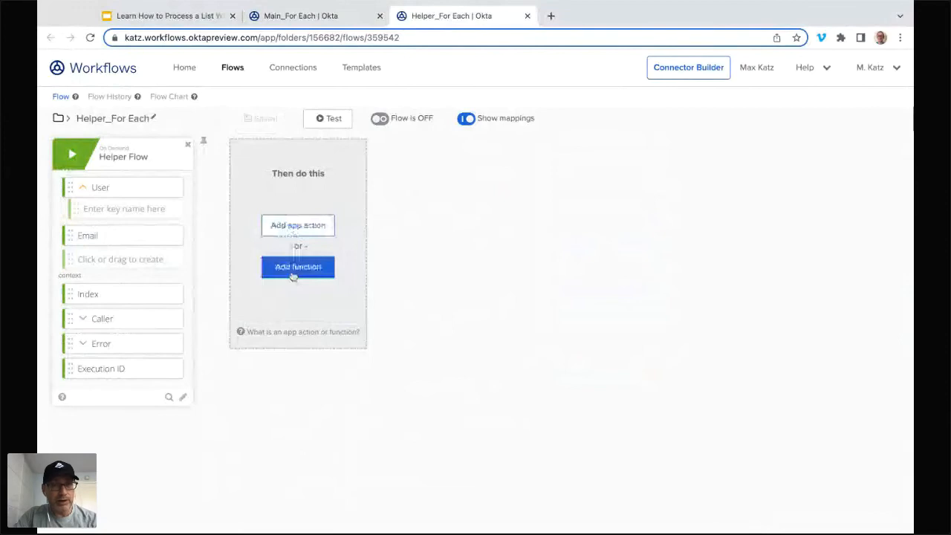
left_click(296, 269)
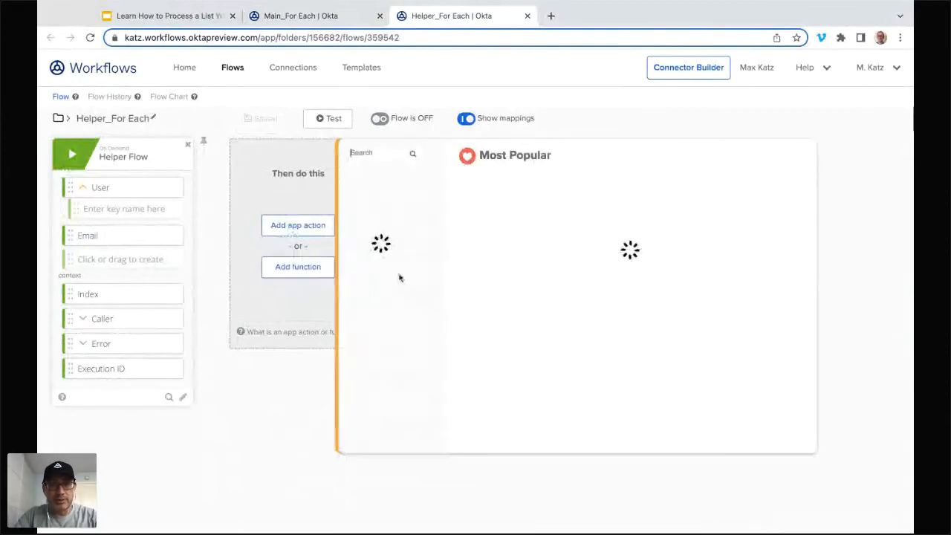
type("get")
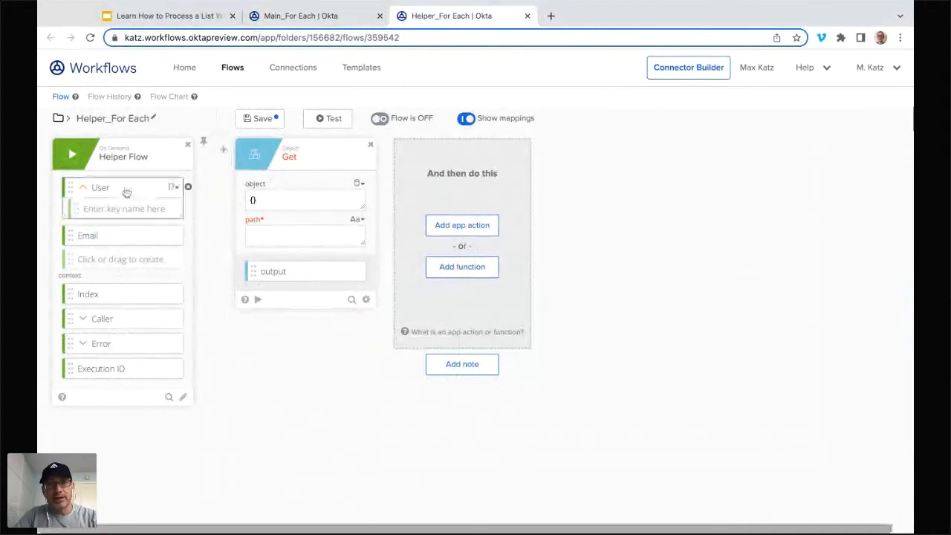
left_click_drag(126, 193, 267, 199)
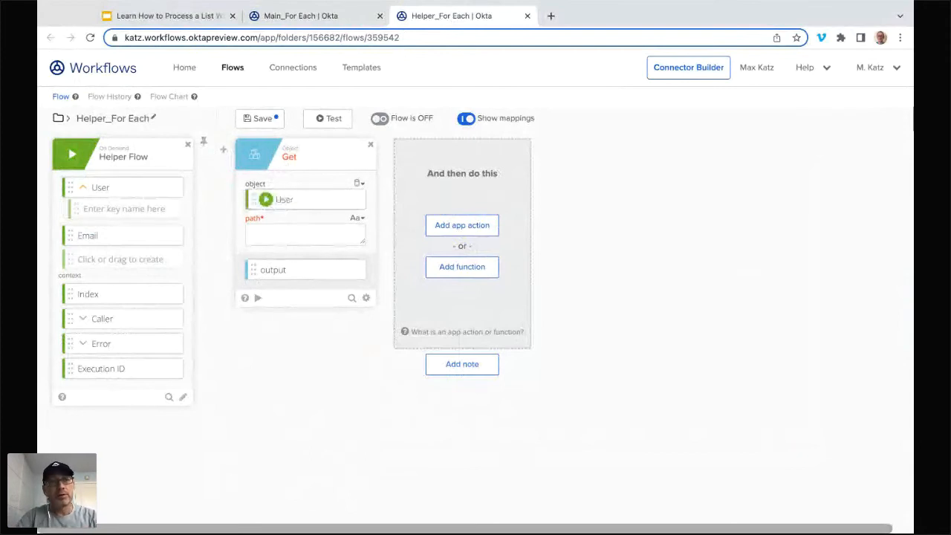
left_click(254, 238)
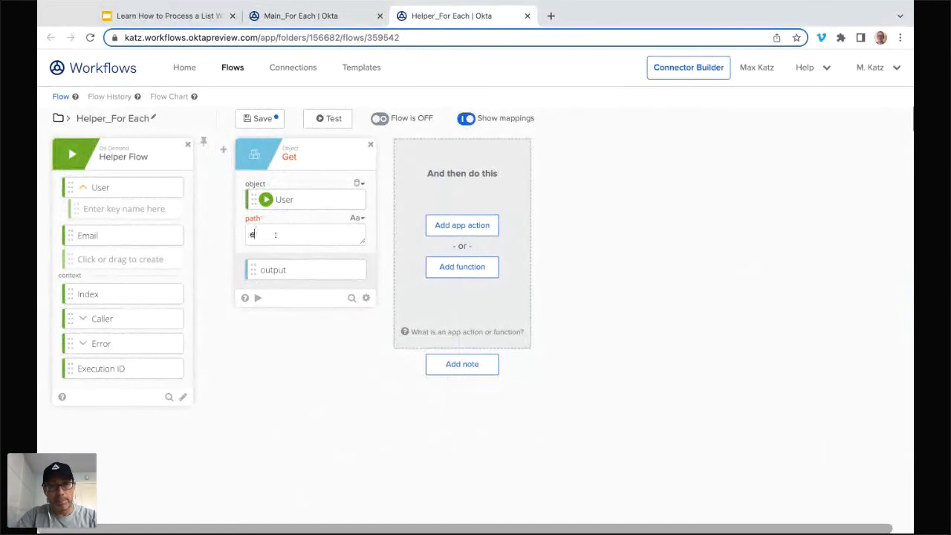
type("Email")
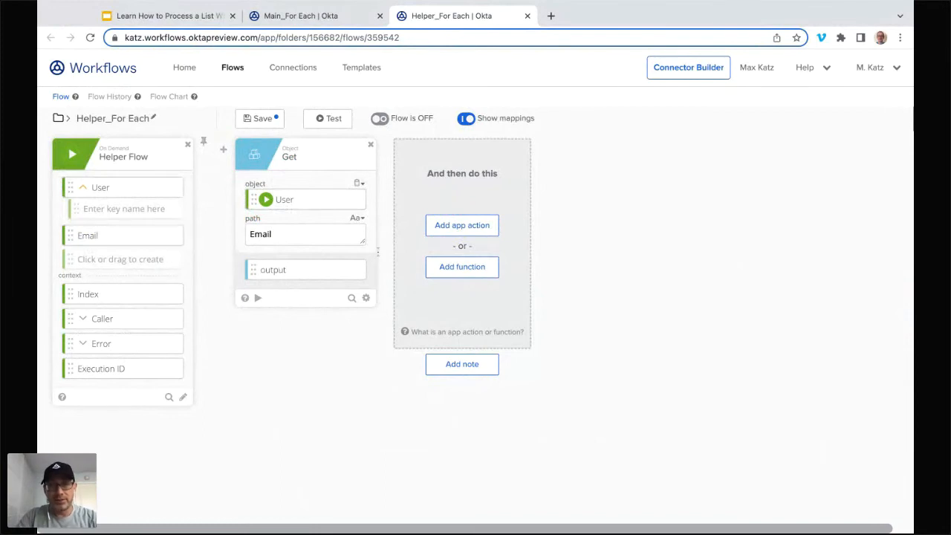
Step: Add a Flow Control Assign card after Get and map the Helper Flow card's Email to it
left_click(455, 271)
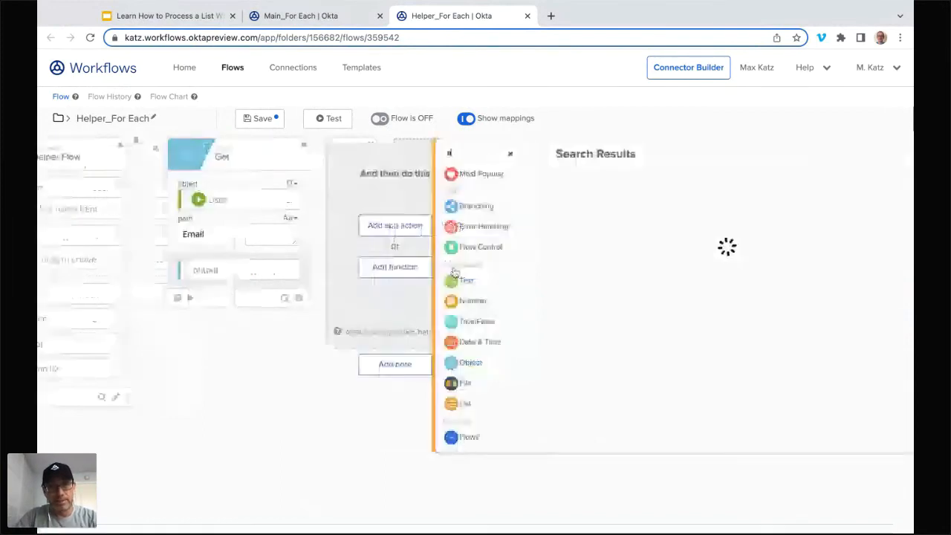
type("com")
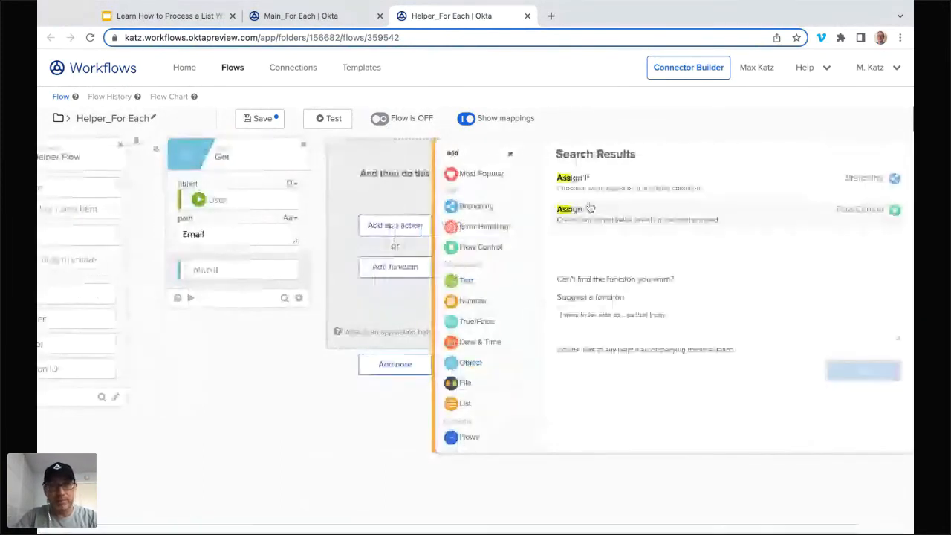
left_click(589, 208)
scroll(104, 242, "left", 1)
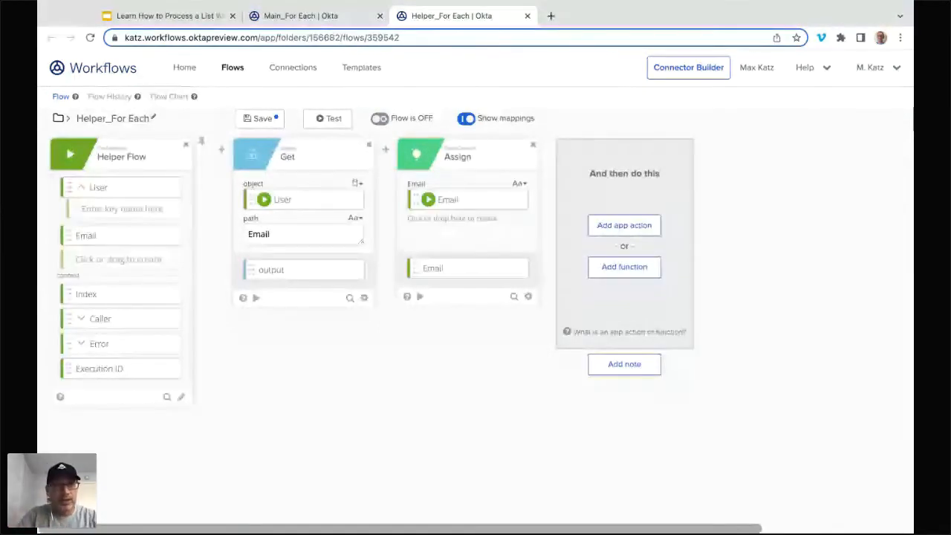
Step: Save and turn on both Helper_For Each and Main_For Each
left_click(260, 119)
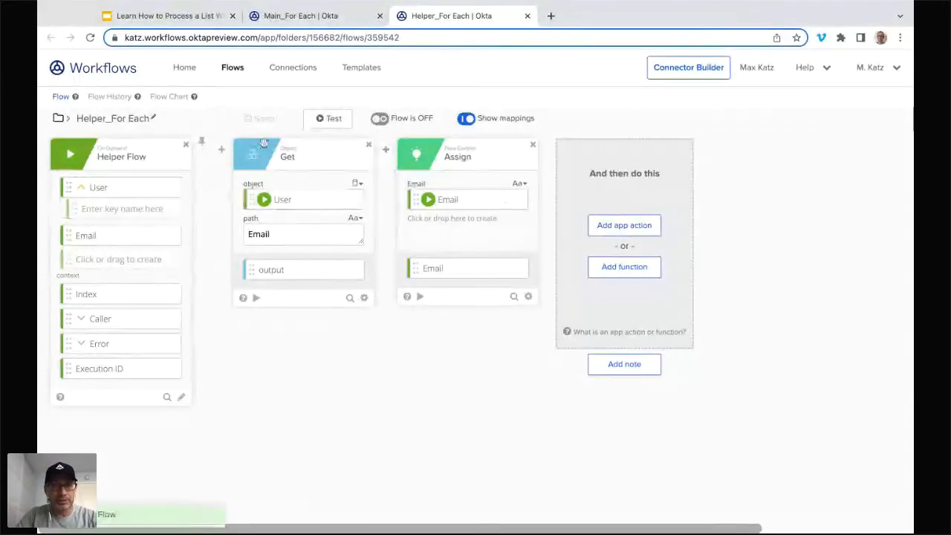
left_click(380, 118)
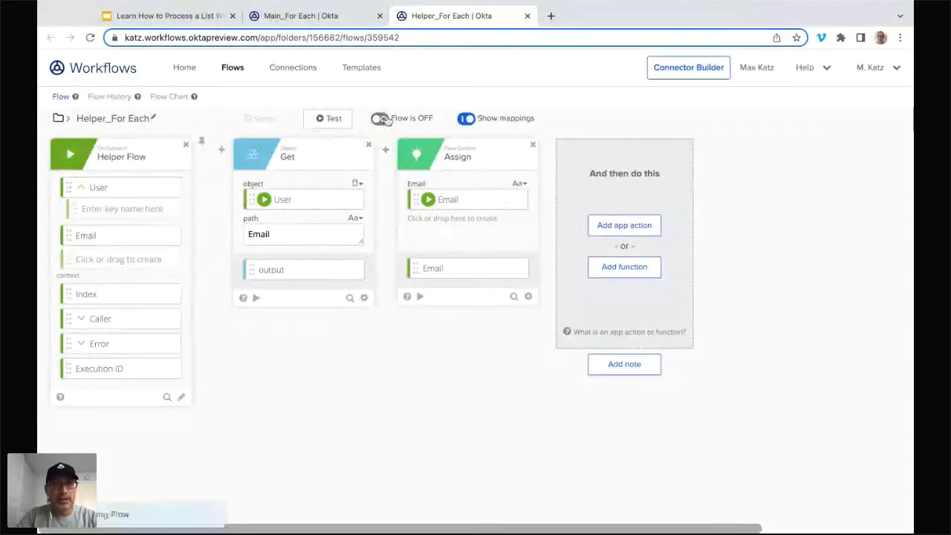
left_click(341, 15)
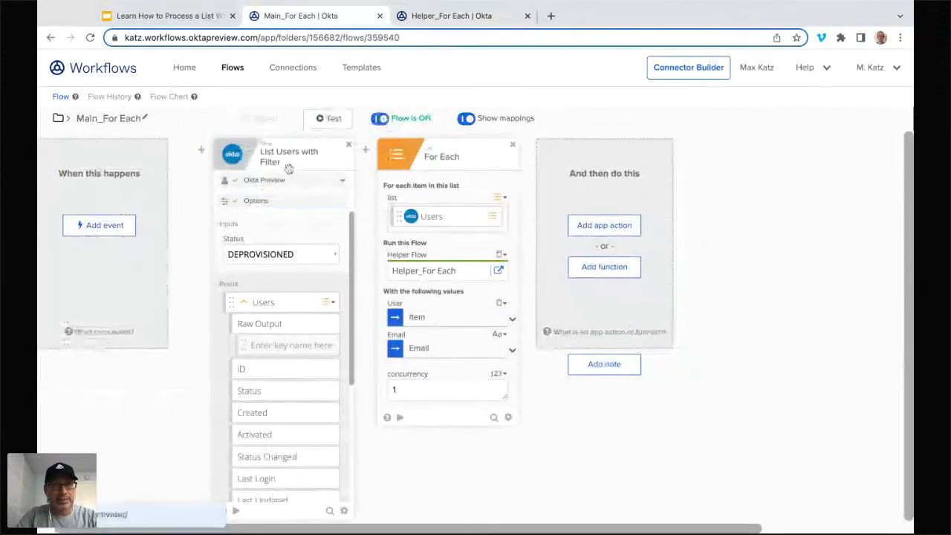
Step: Run a test of Main_For Each and examine the full user list passed to the For Each card
left_click(332, 120)
left_click(569, 428)
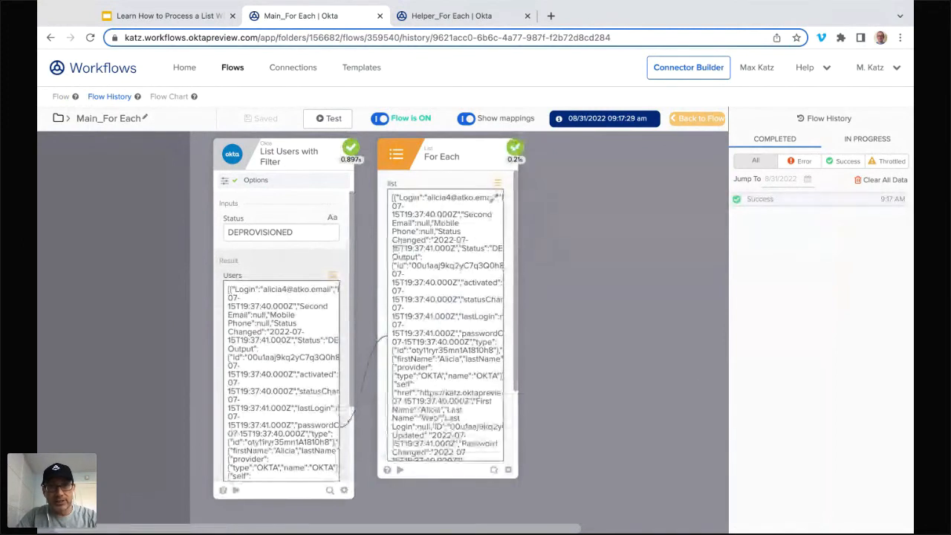
left_click(497, 198)
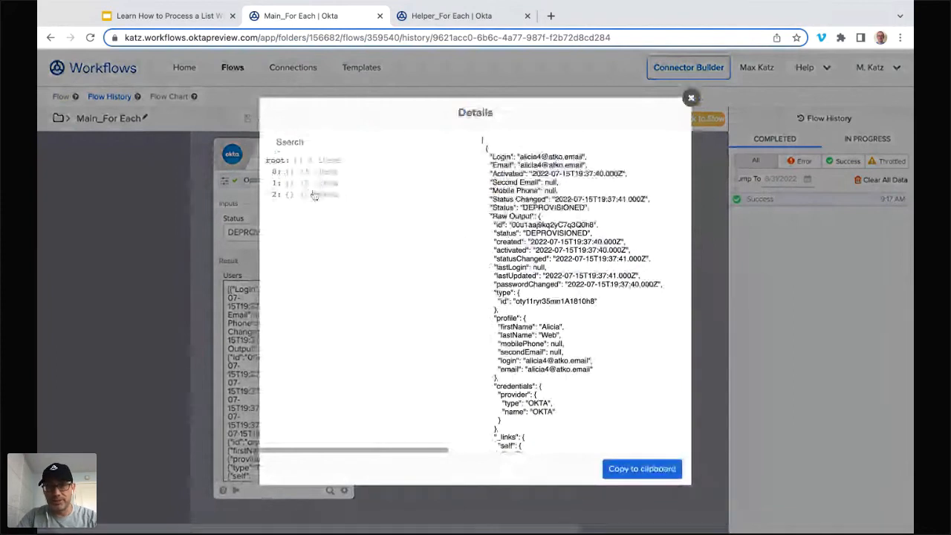
left_click(691, 97)
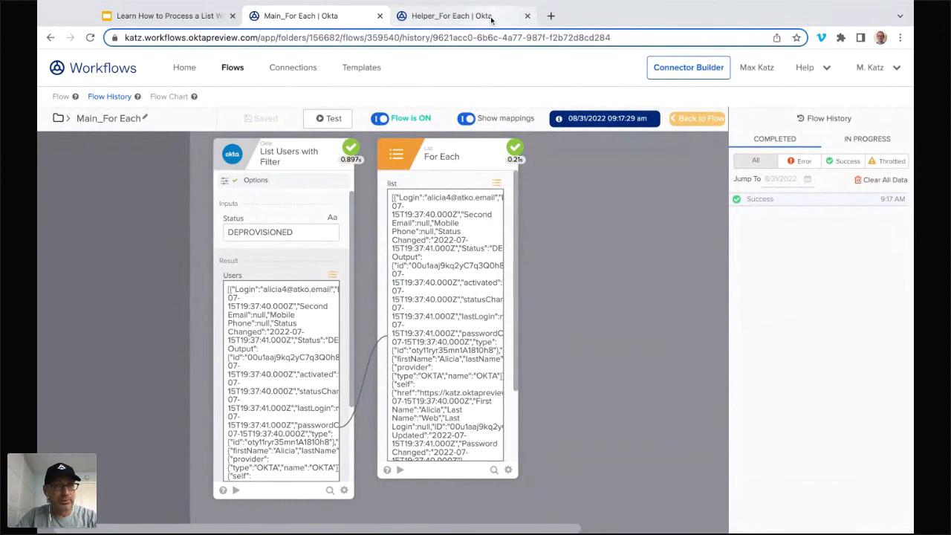
Step: Open the Flow History of Helper_For Each and examine the User, Get and Assign values of two individual runs
left_click(490, 20)
left_click(115, 99)
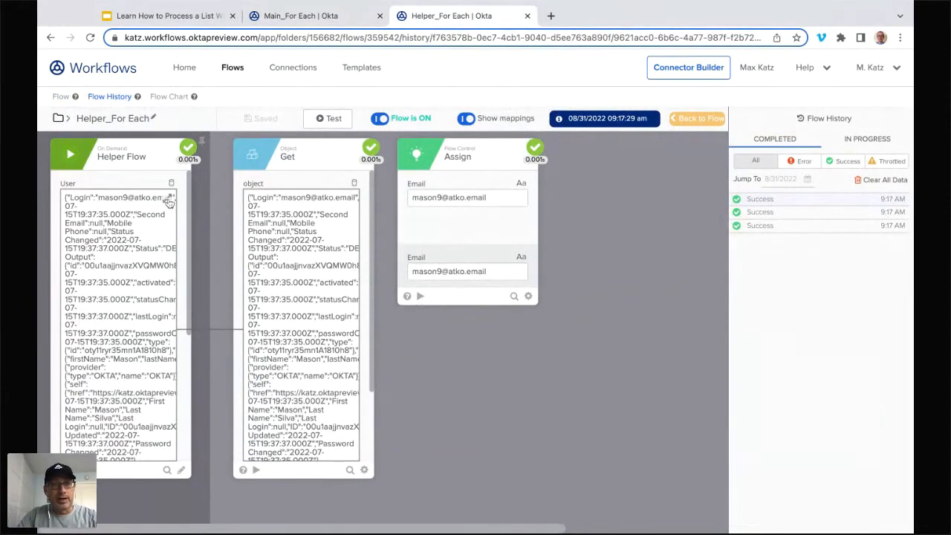
scroll(356, 309, "down", 3)
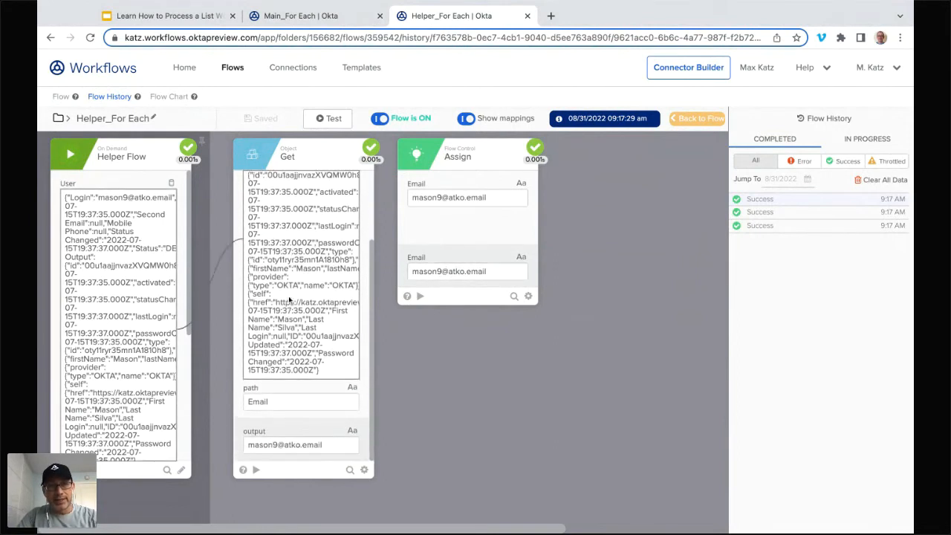
left_click(795, 221)
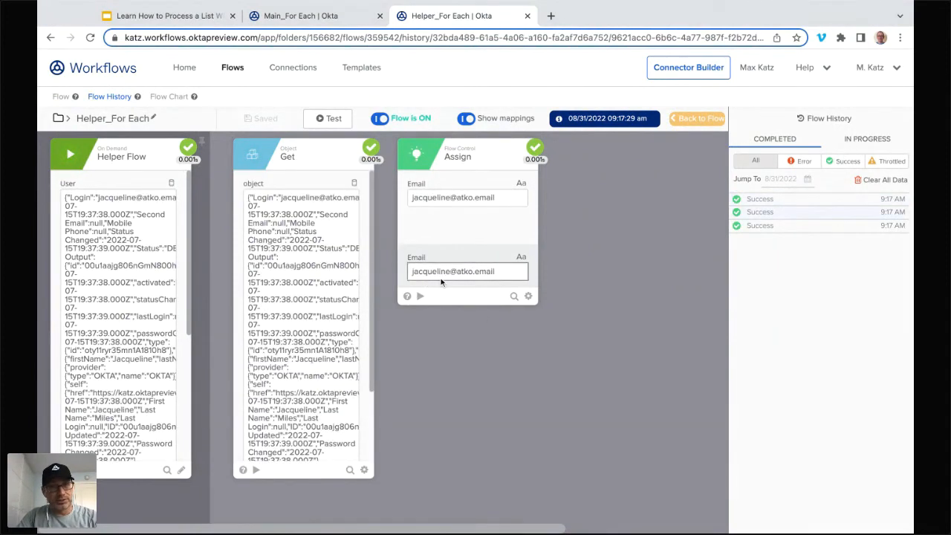
Step: Open the oldest run in the Helper_For Each history and examine its Get path and output and its Helper Flow values
scroll(340, 327, "down", 3)
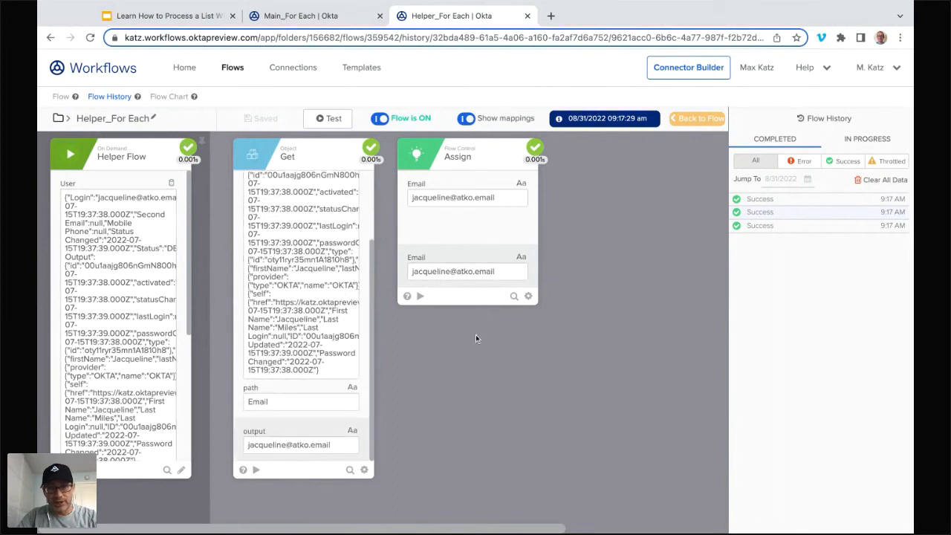
left_click(770, 226)
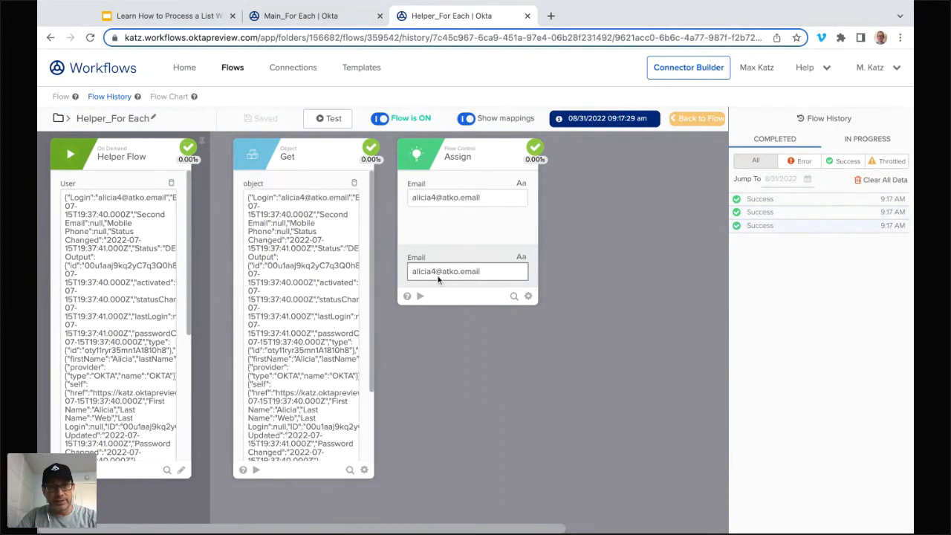
scroll(349, 190, "down", 1)
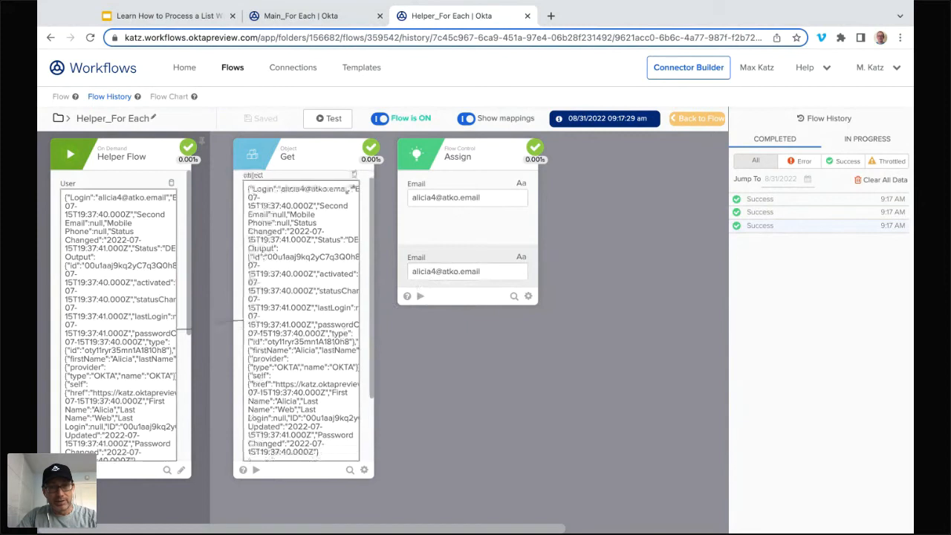
scroll(346, 191, "down", 2)
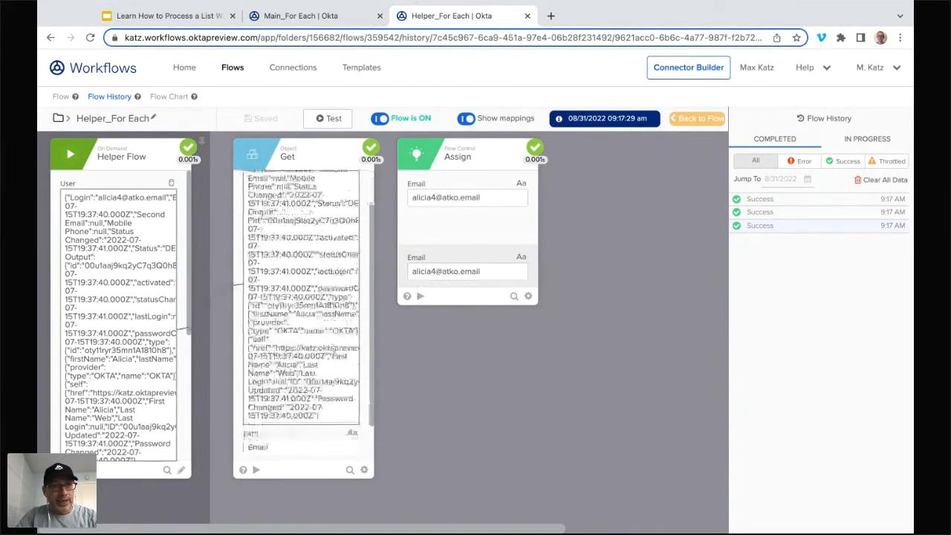
scroll(282, 451, "down", 2)
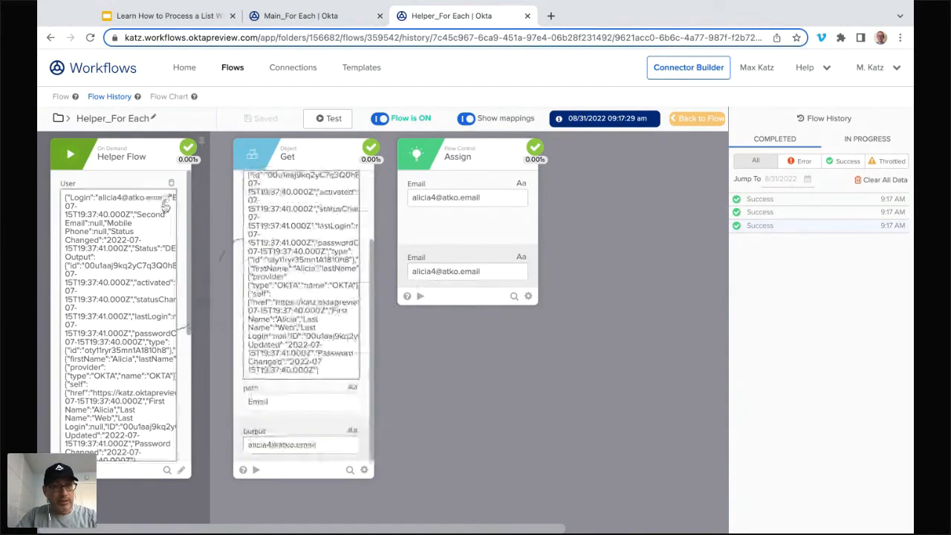
scroll(138, 298, "down", 5)
scroll(133, 297, "down", 2)
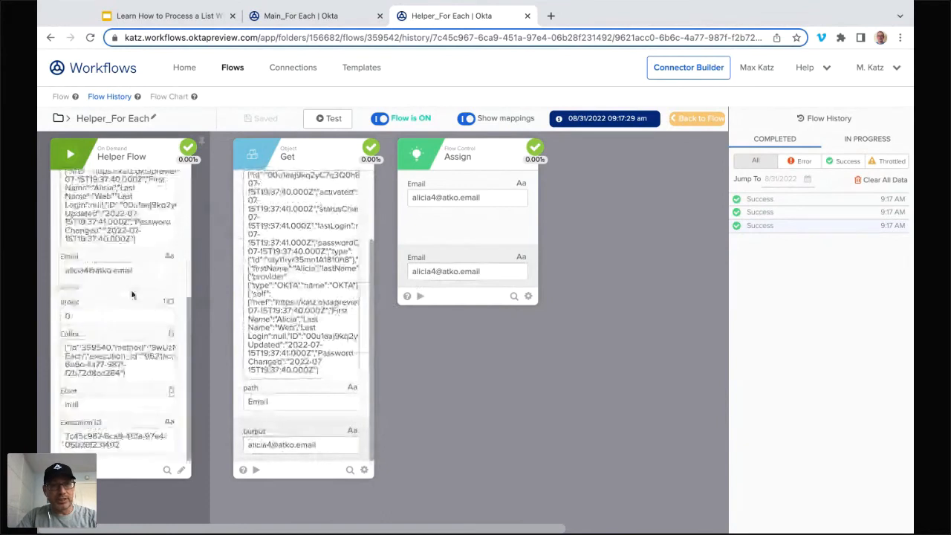
Step: Examine the full details of the Helper Flow card's User object for this run, and close them
scroll(132, 295, "up", 1)
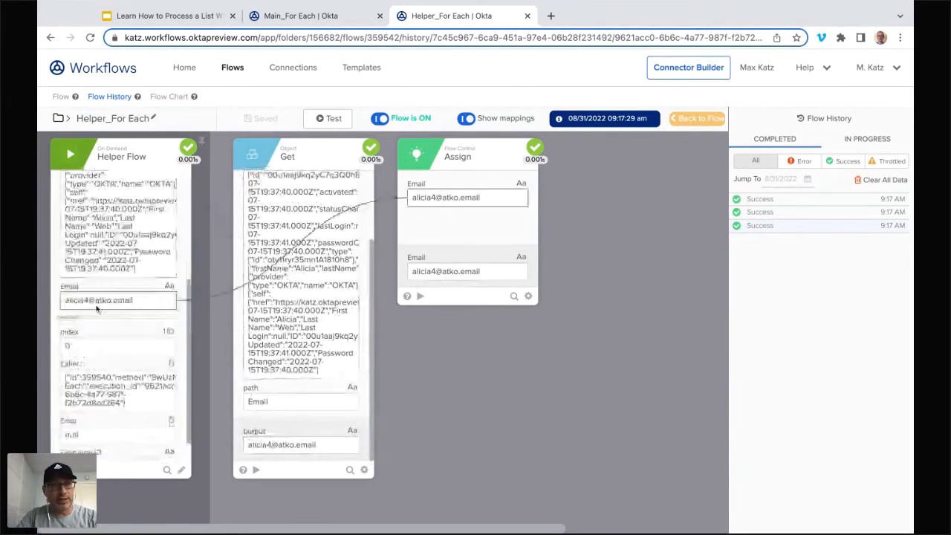
scroll(153, 232, "up", 1)
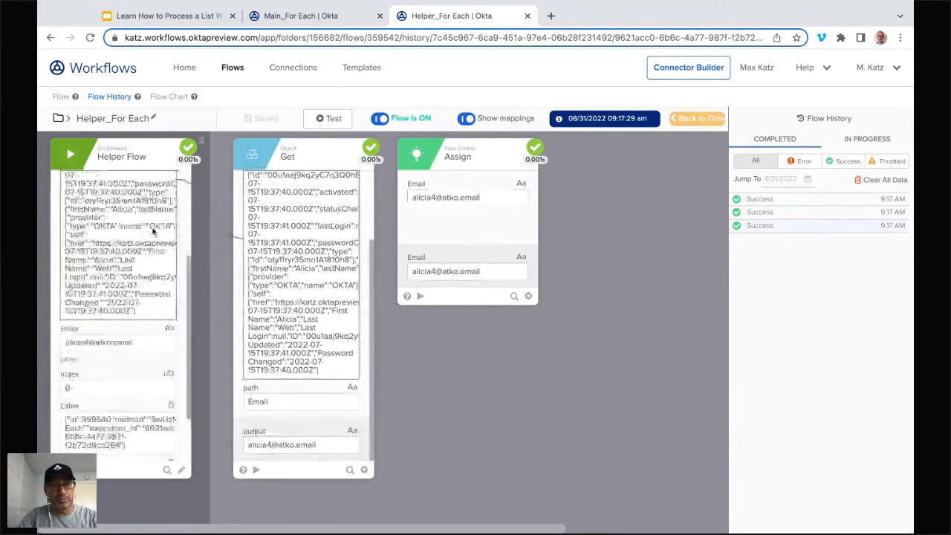
scroll(160, 215, "up", 3)
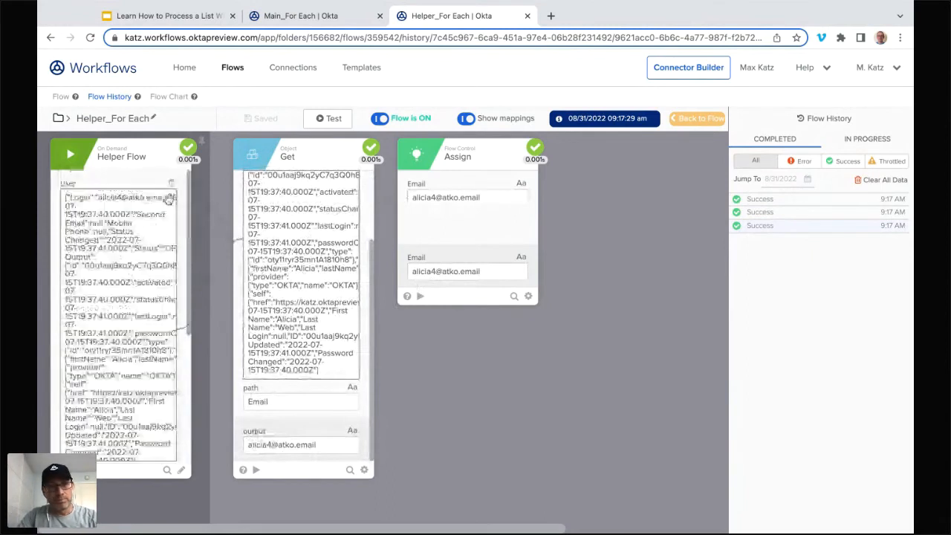
left_click(169, 200)
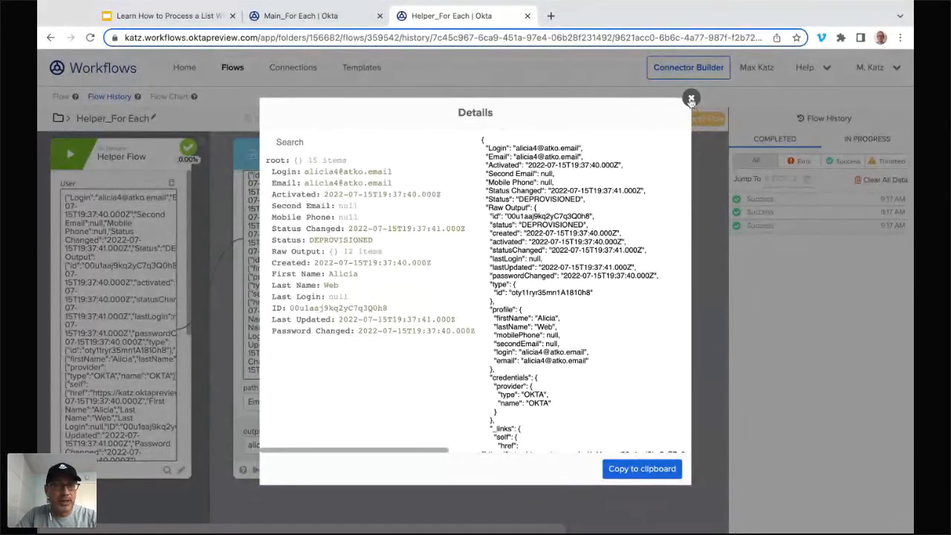
left_click(691, 99)
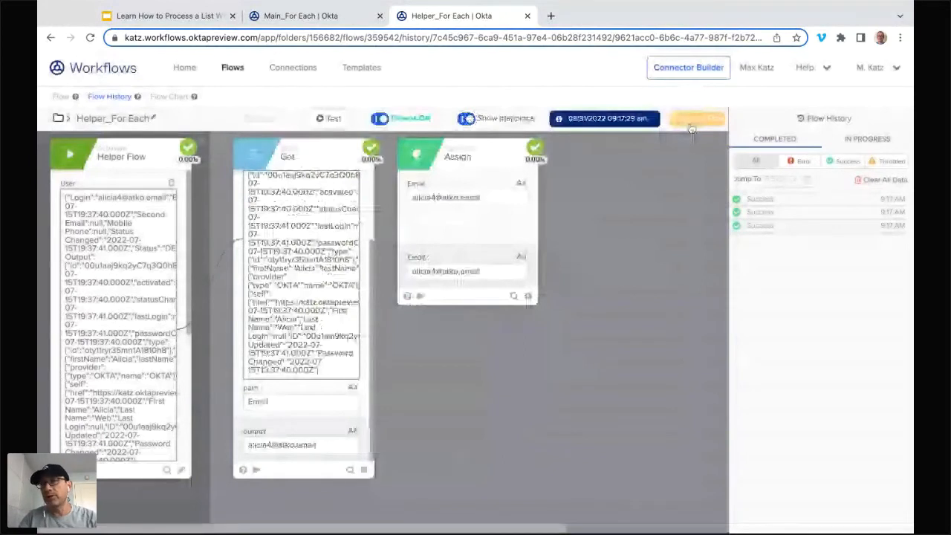
Step: Return to the Helper_For Each editor, add an ID input to the Helper Flow card and map it into the Assign card
left_click(692, 122)
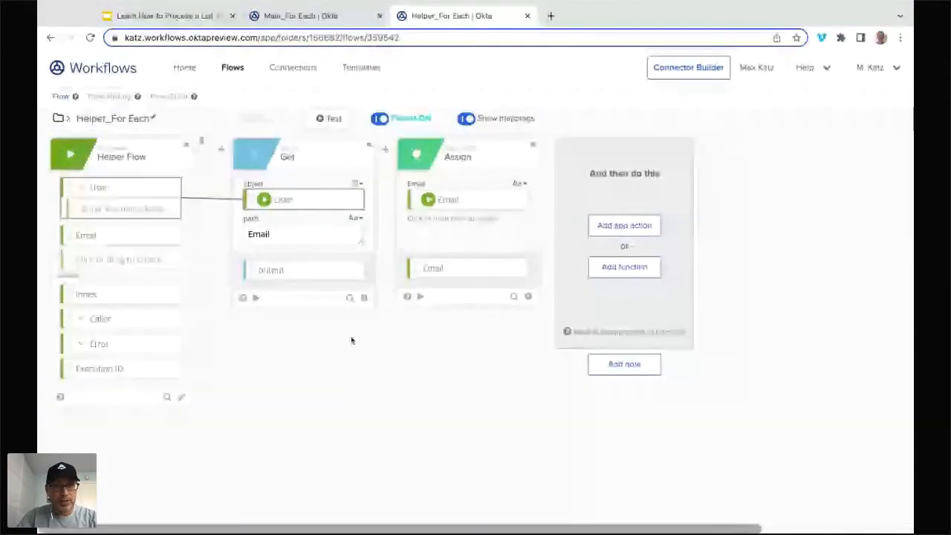
left_click(112, 259)
type("ID")
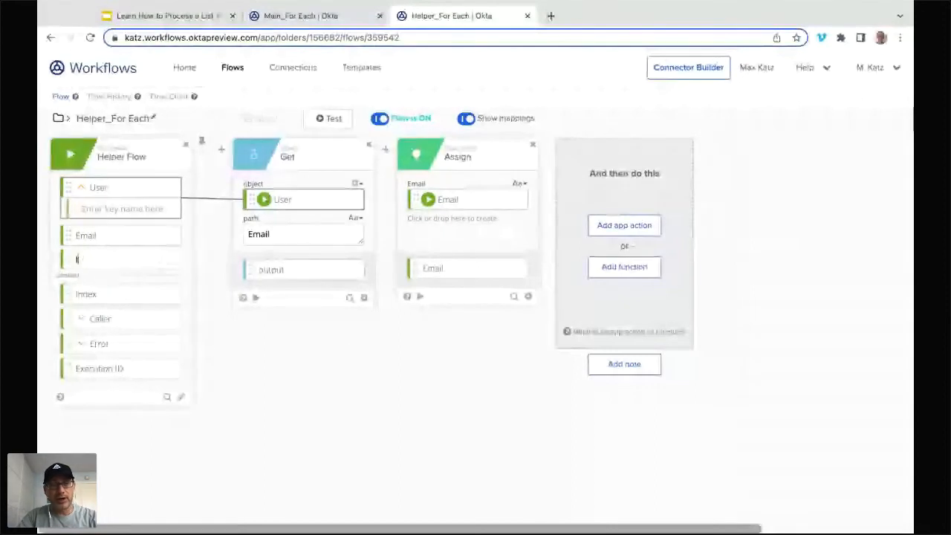
key("Return")
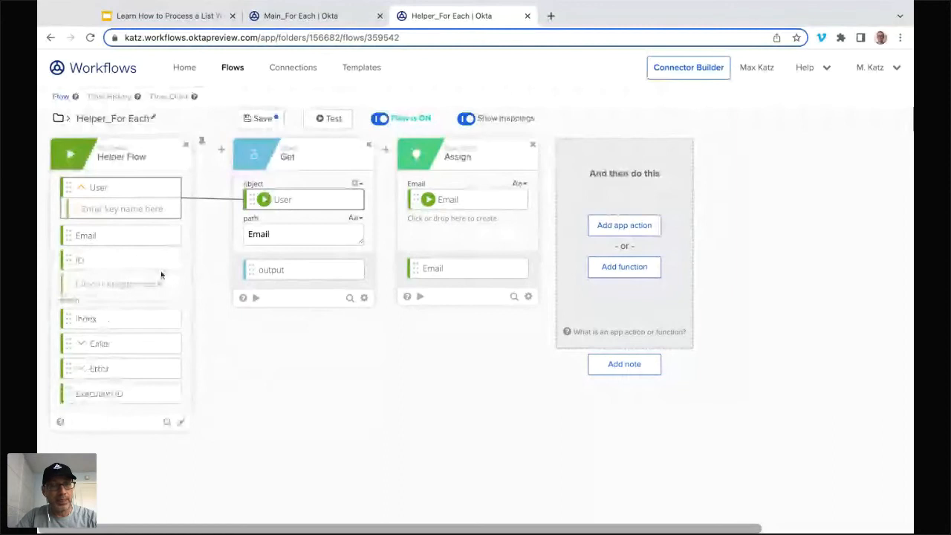
left_click_drag(454, 238, 453, 239)
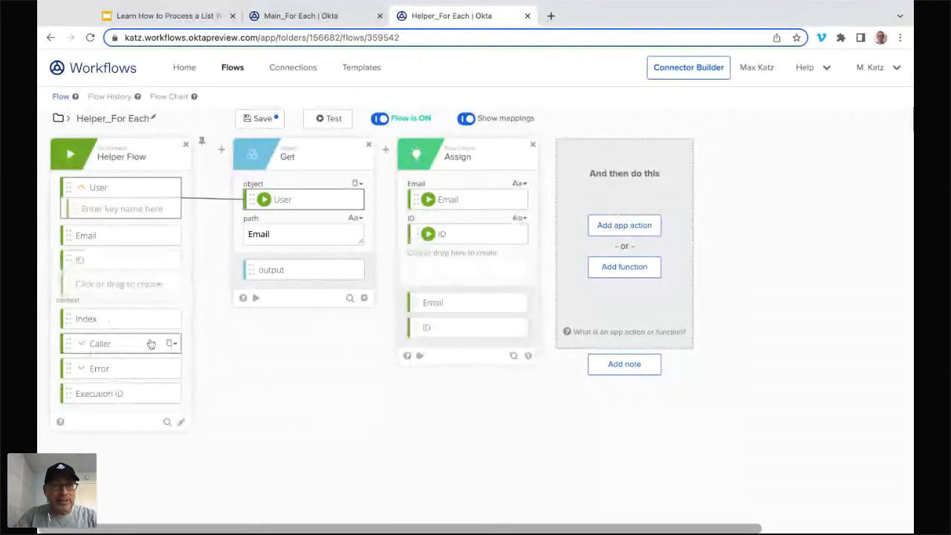
Step: Add a Count input to the Helper Flow card and save Helper_For Each
left_click(129, 284)
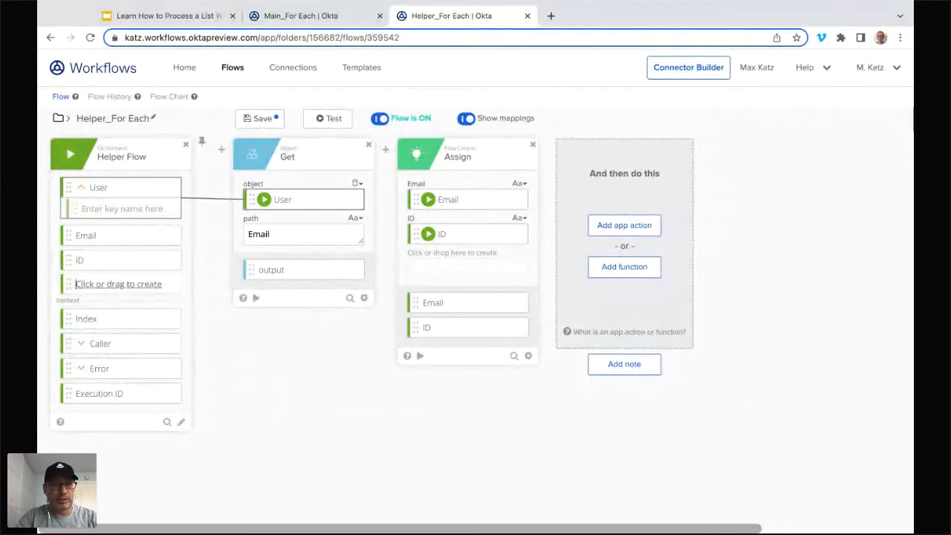
type("Co")
type("u")
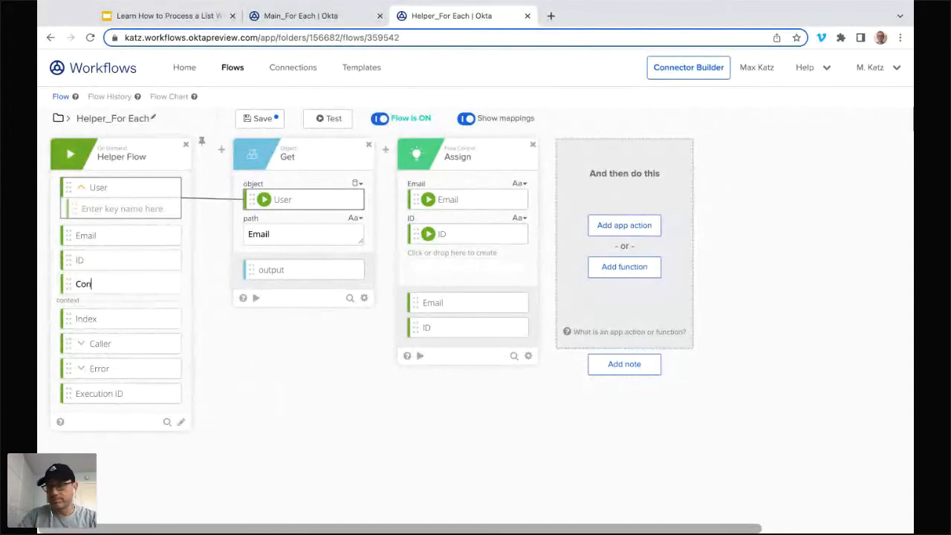
key("BackSpace")
type("unt")
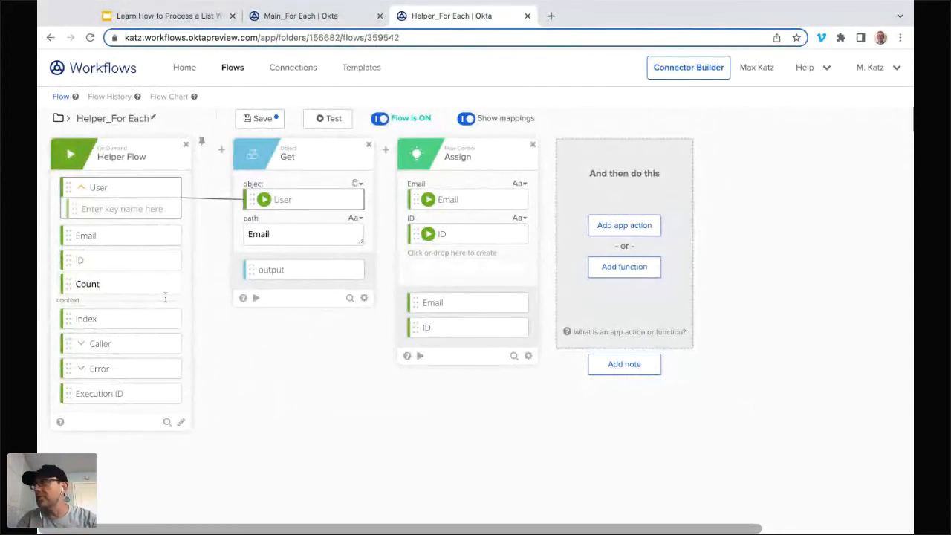
left_click(248, 327)
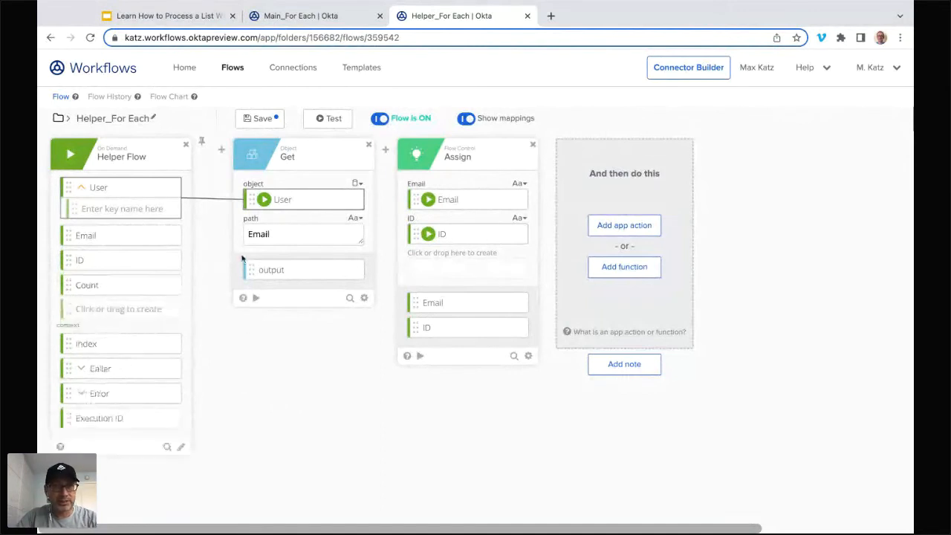
left_click(261, 121)
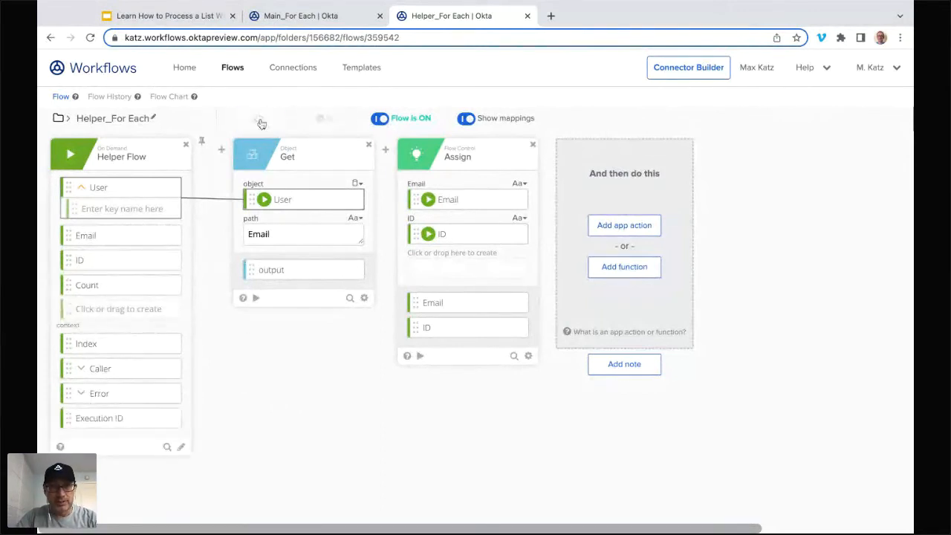
Step: Return to the Main_For Each editor and choose Helper_For Each again as the For Each card's helper flow
key("ctrl+Page_Up")
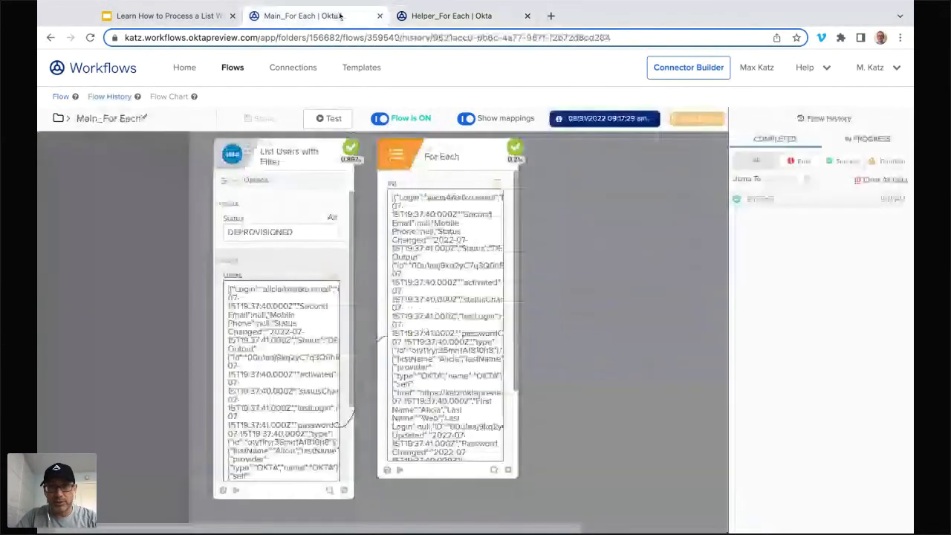
left_click(687, 118)
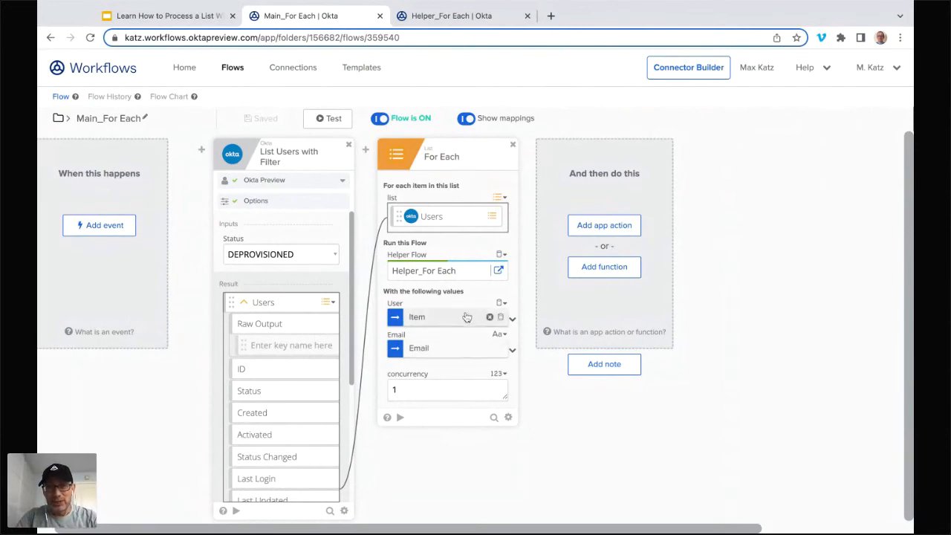
left_click(438, 273)
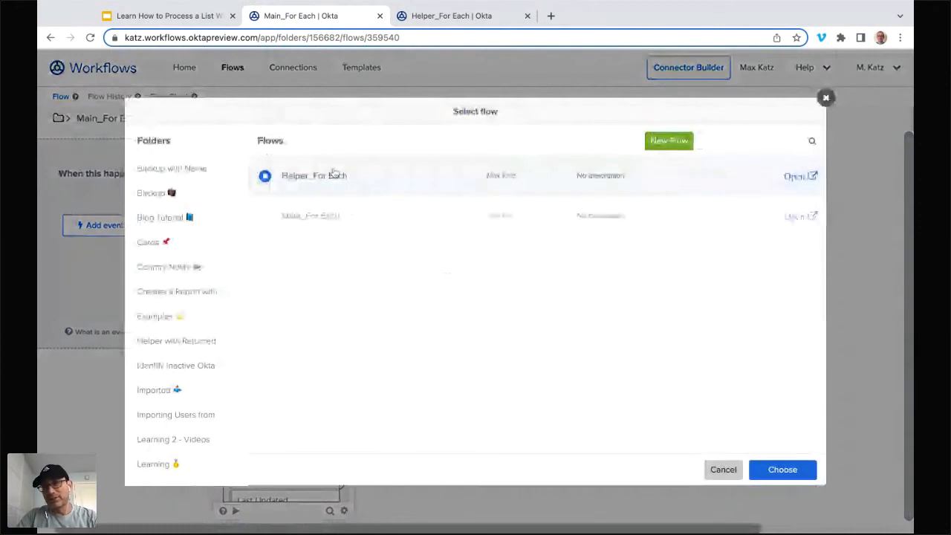
left_click(782, 469)
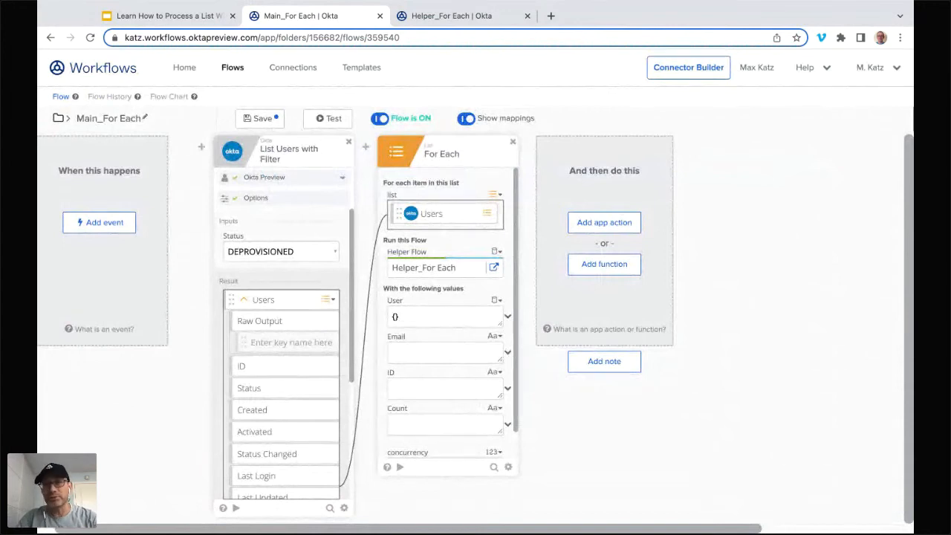
Step: Set the For Each card's User value to the whole Item and its Email value to the item's Email
left_click(508, 320)
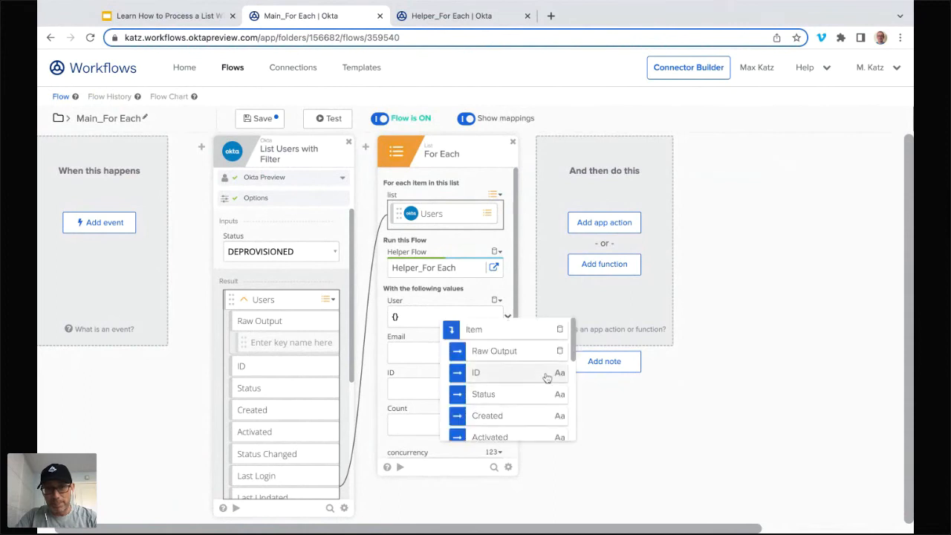
scroll(542, 375, "down", 5)
scroll(506, 401, "up", 5)
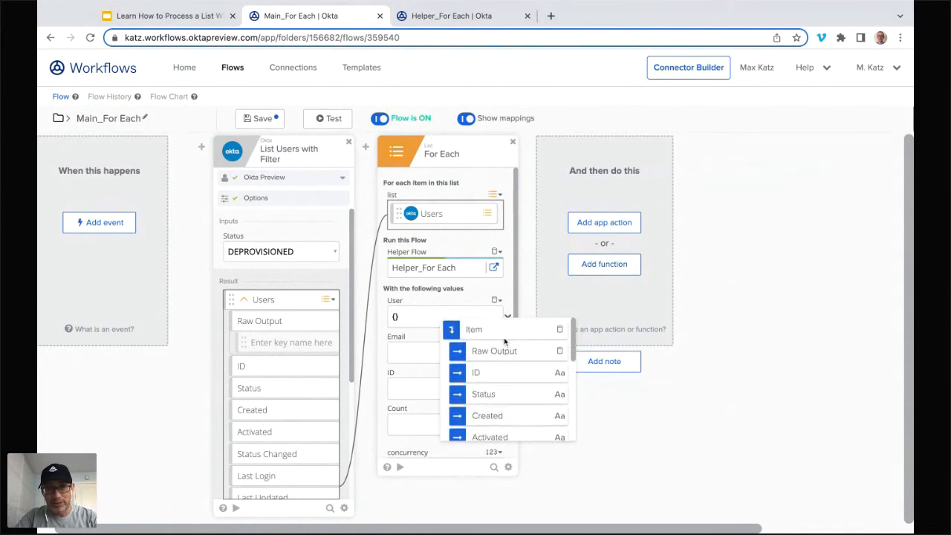
left_click(511, 331)
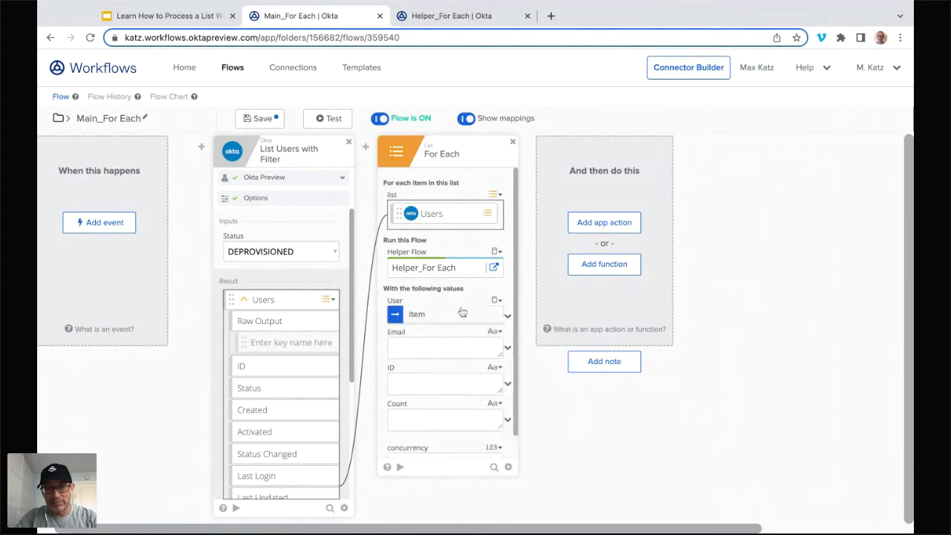
left_click(507, 347)
scroll(538, 386, "down", 2)
scroll(538, 385, "down", 10)
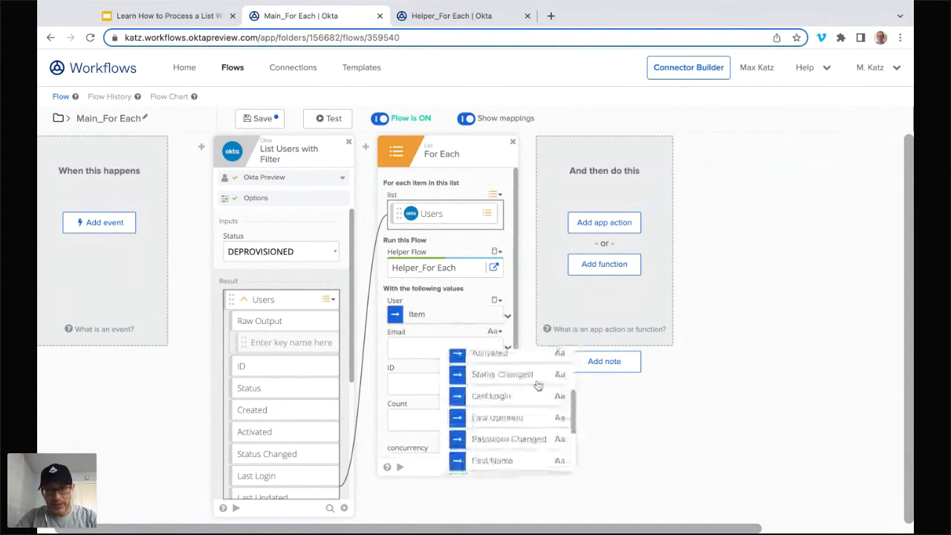
left_click(513, 457)
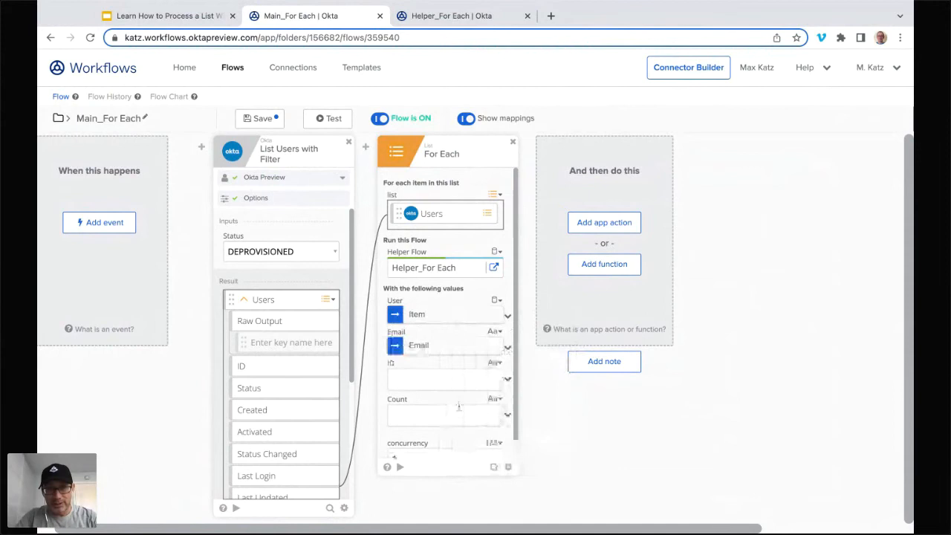
Step: Set the For Each card's ID value to the item's ID
left_click(508, 379)
scroll(539, 430, "down", 1)
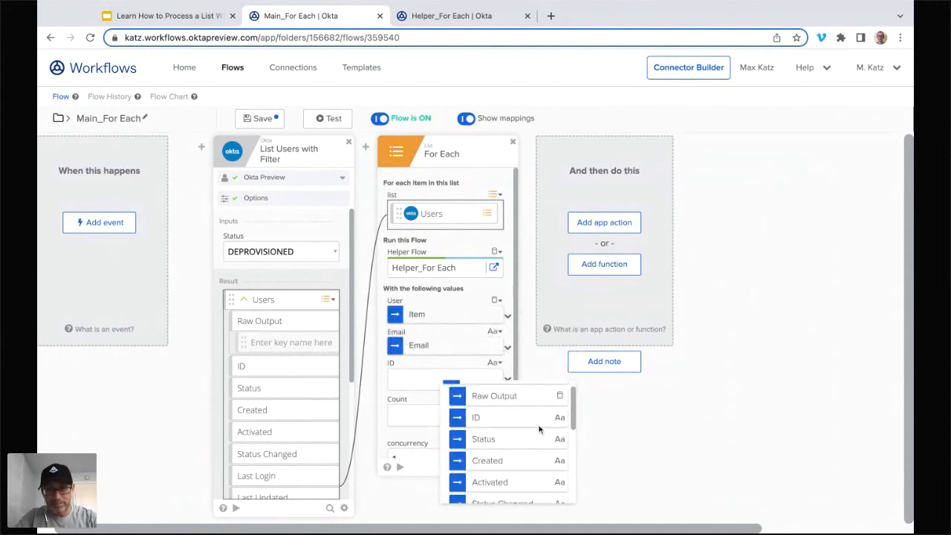
scroll(540, 430, "down", 5)
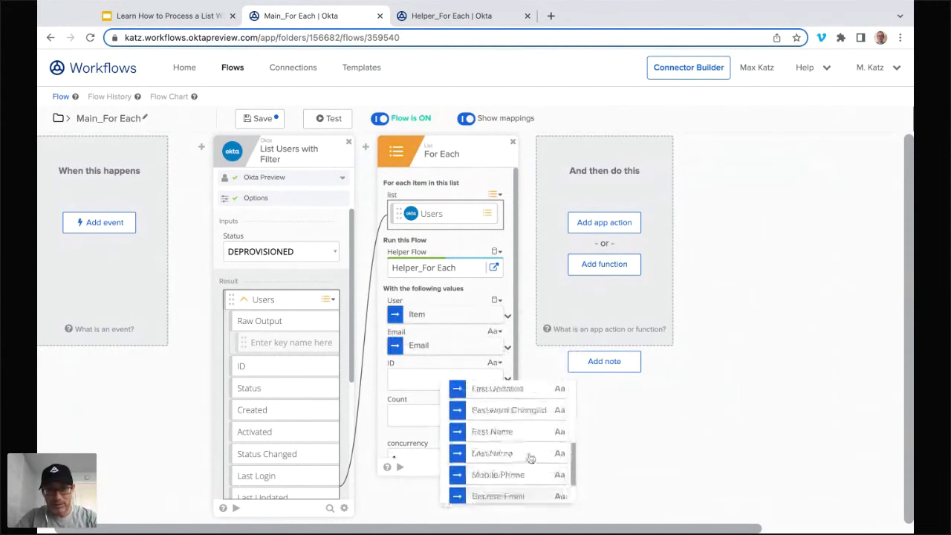
scroll(530, 446, "up", 5)
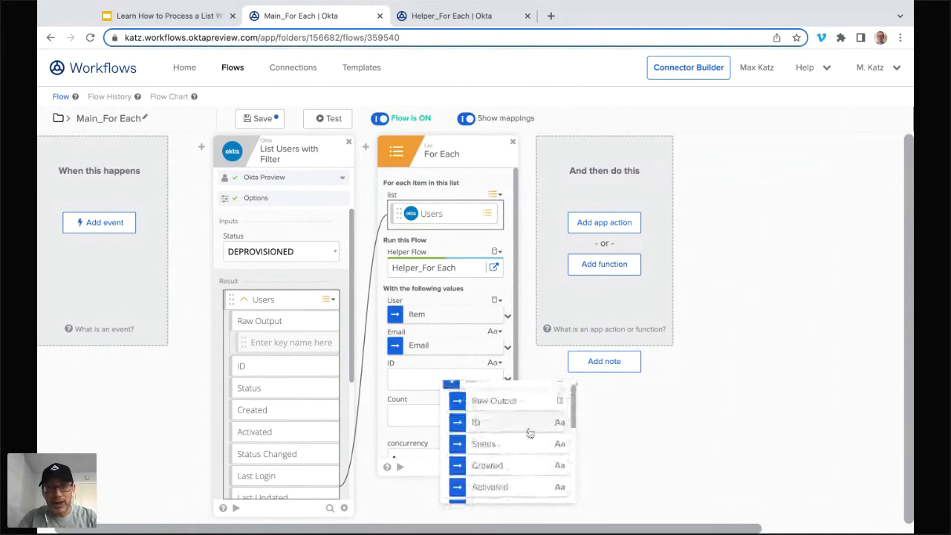
left_click(529, 430)
Step: Set the For Each card's Count value to 1000 and view its data type options
left_click(459, 412)
type("1000")
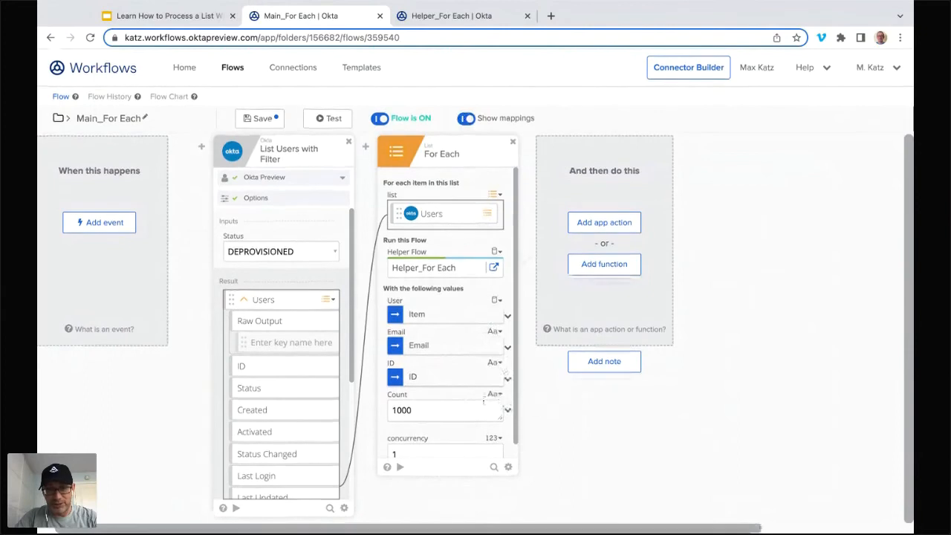
left_click(499, 396)
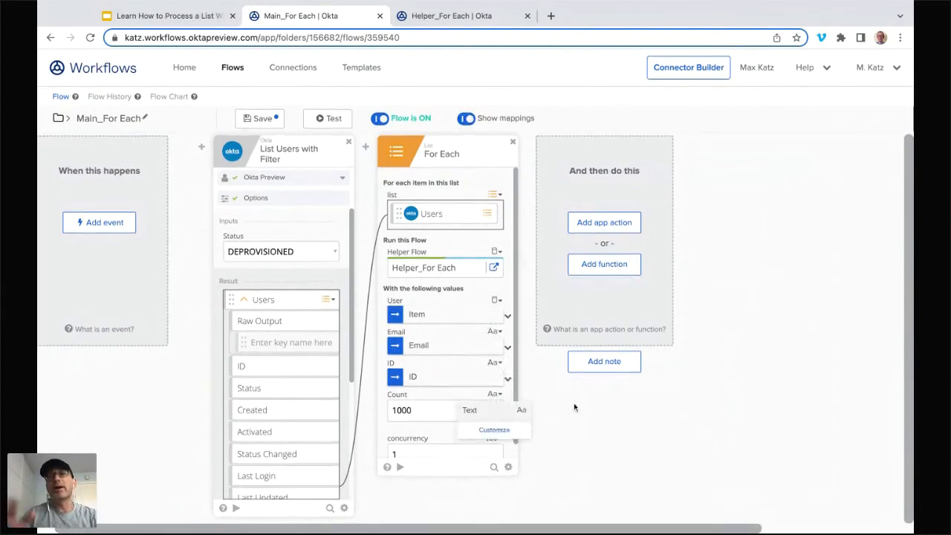
left_click(574, 407)
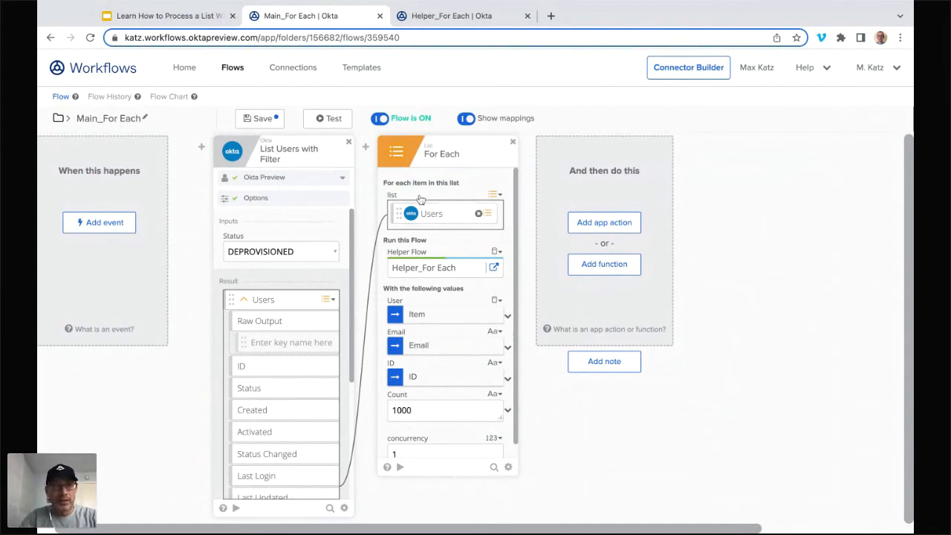
Step: Save Main_For Each, map the Count input of Helper_For Each into a new field on its Assign card, and save the helper
left_click(260, 119)
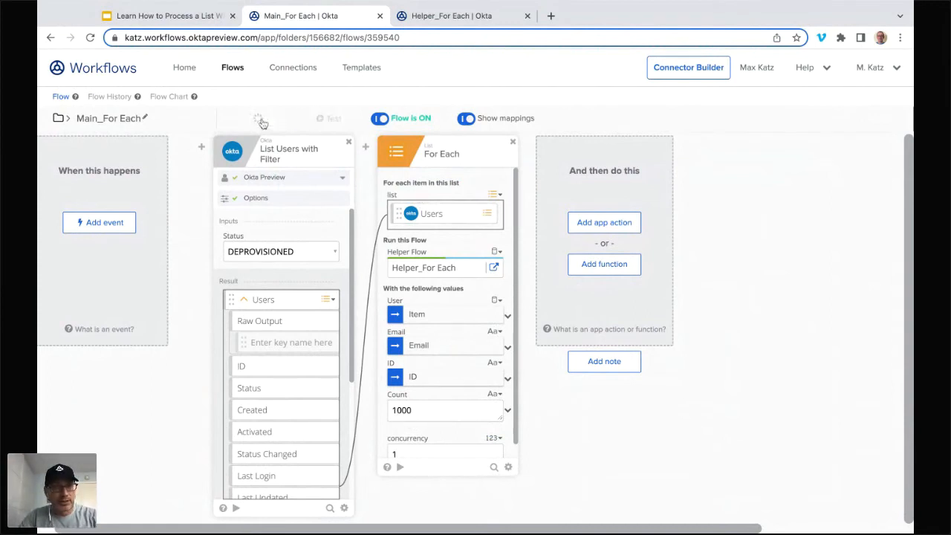
left_click(462, 16)
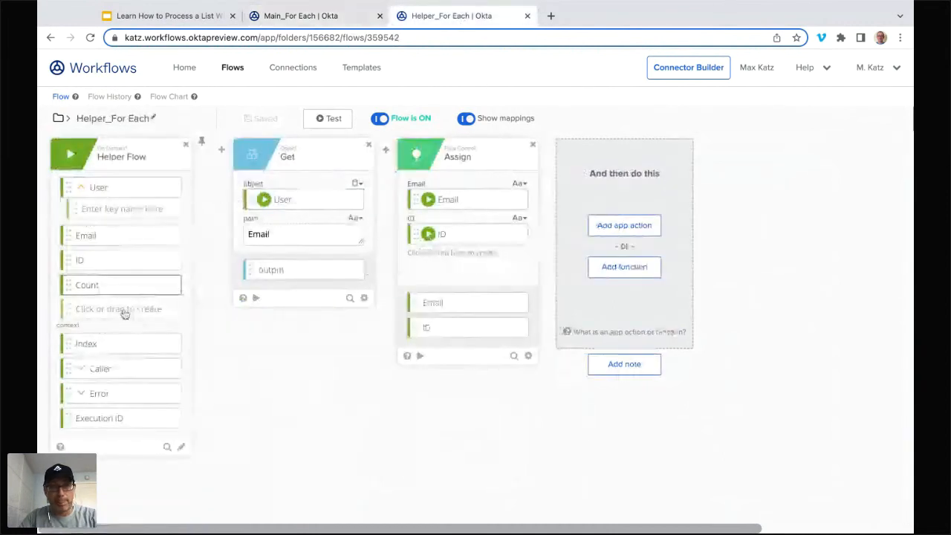
left_click_drag(123, 289, 452, 252)
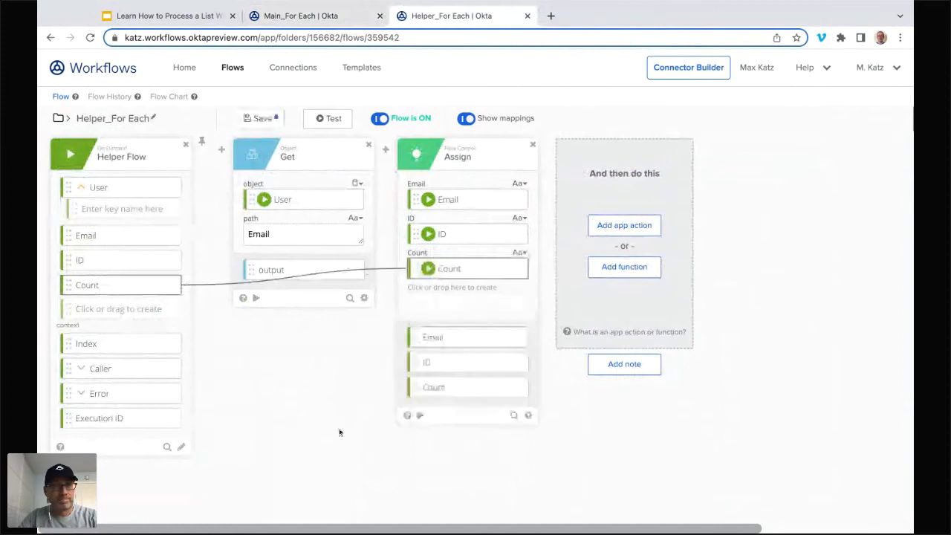
left_click(258, 120)
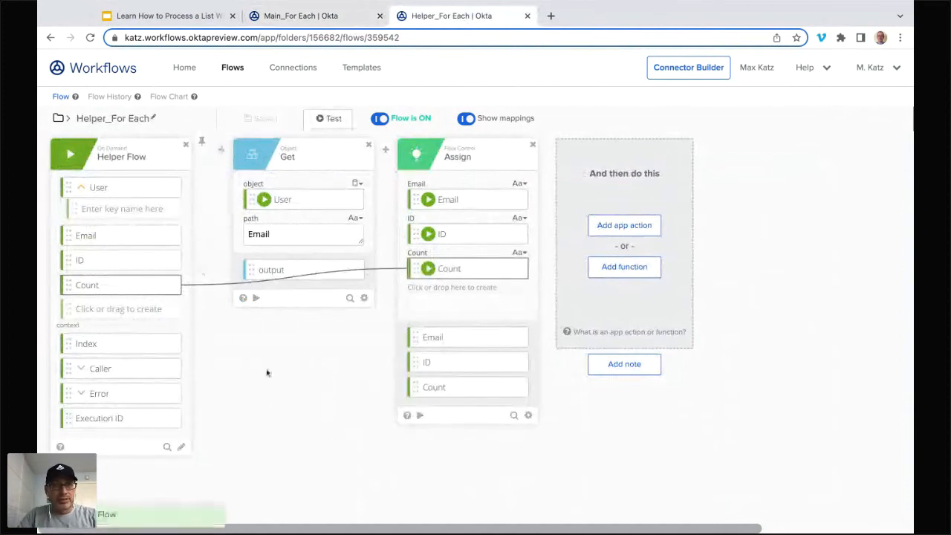
Step: Test Main_For Each and examine two of the resulting Helper_For Each executions in its flow history
left_click(332, 21)
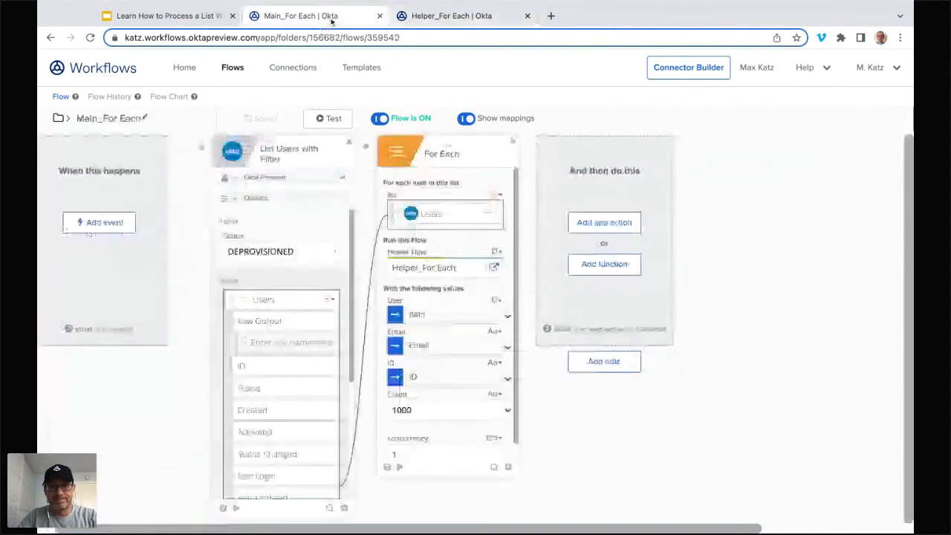
left_click(329, 119)
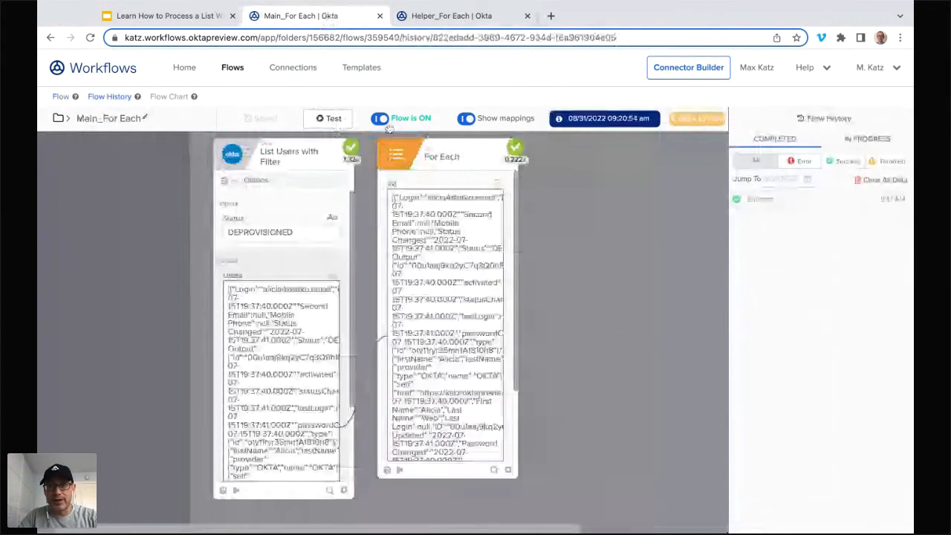
key("ctrl+Tab")
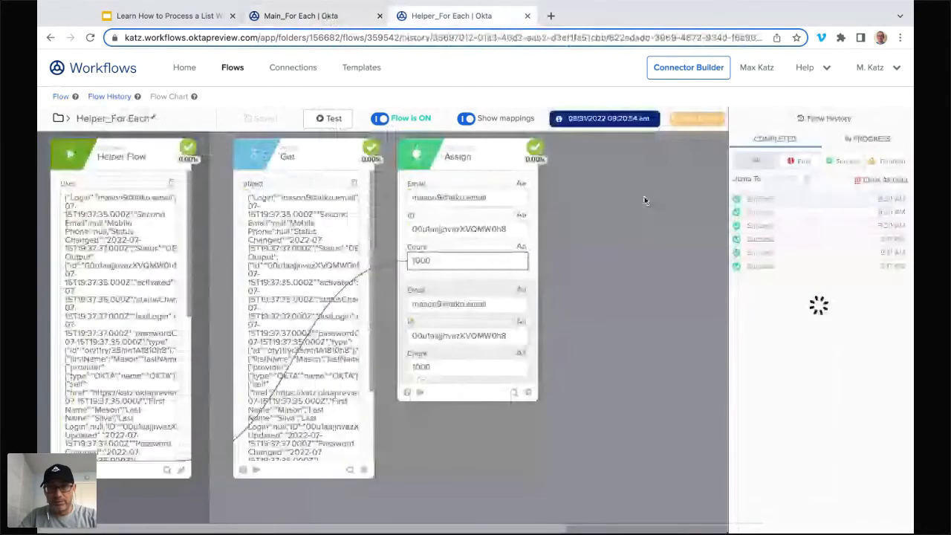
left_click(751, 211)
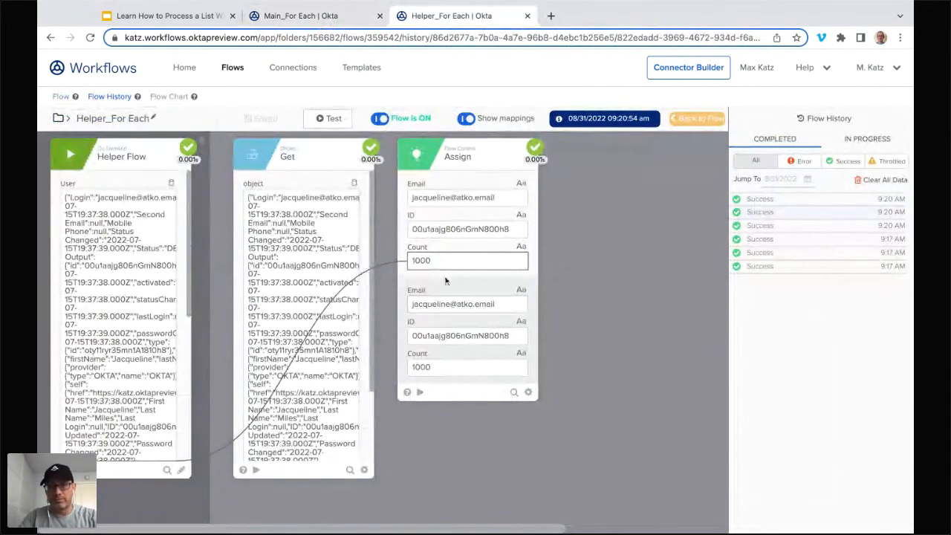
Step: Return both flows to editing, change the data type of Helper_For Each's Count input to Number, and save the helper
left_click(703, 120)
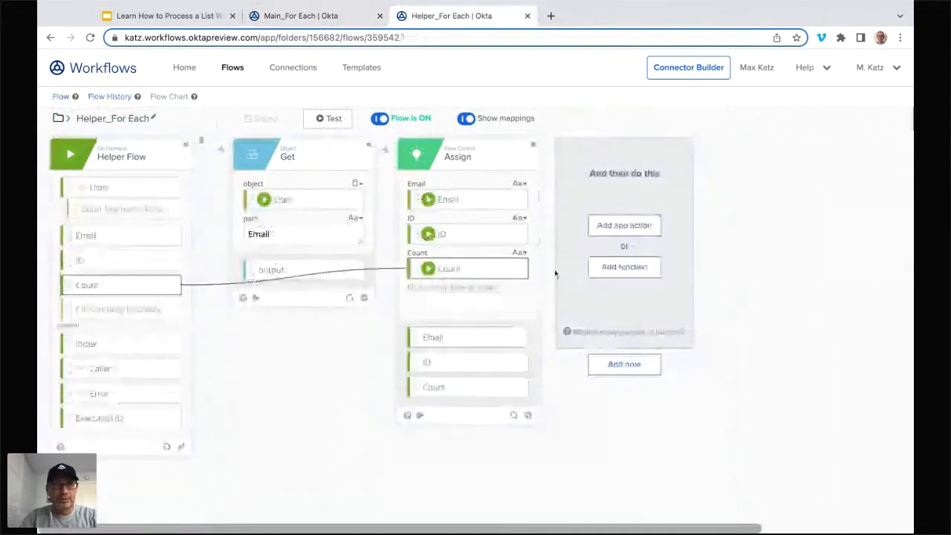
left_click(327, 16)
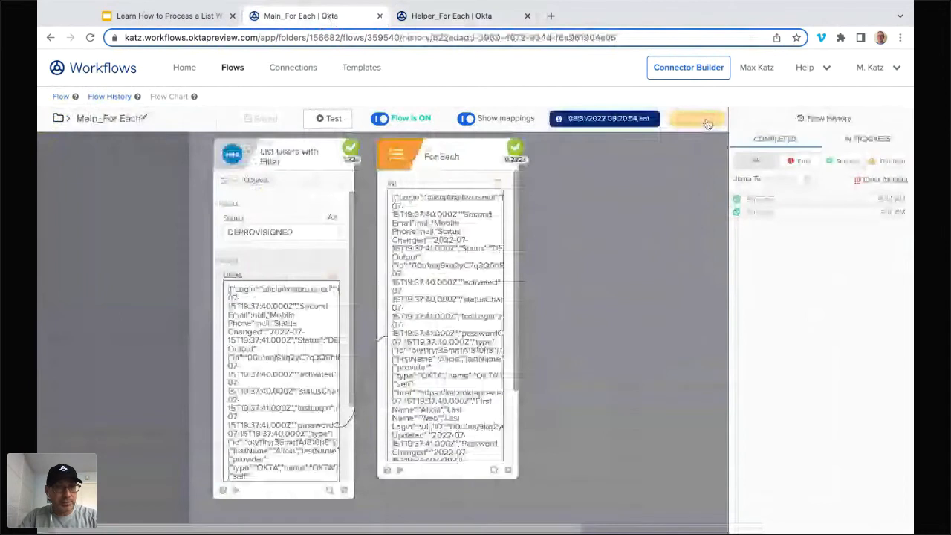
left_click(706, 121)
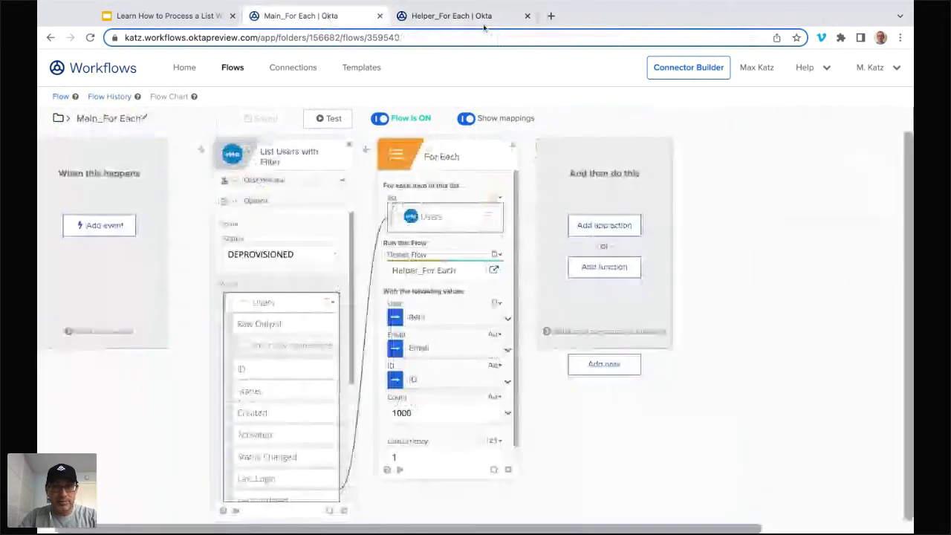
left_click(483, 23)
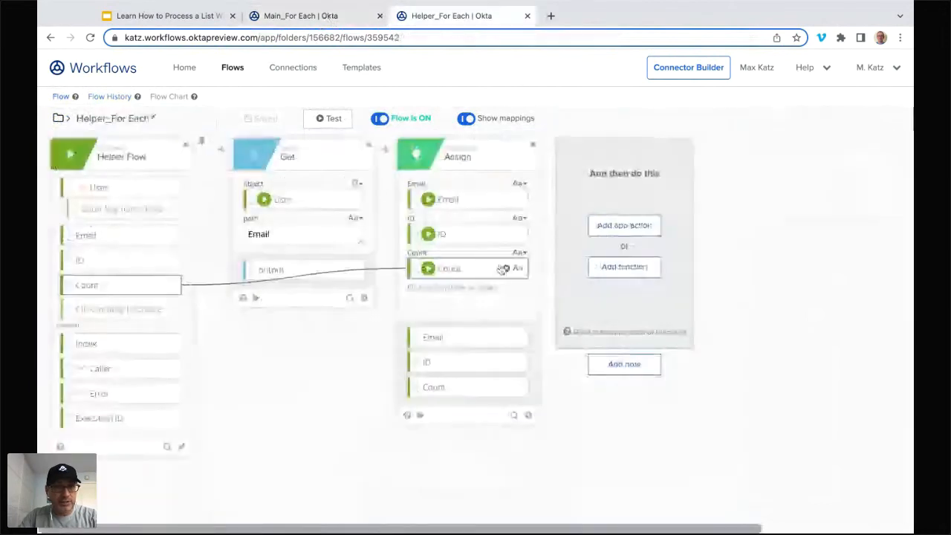
left_click(175, 288)
left_click(156, 321)
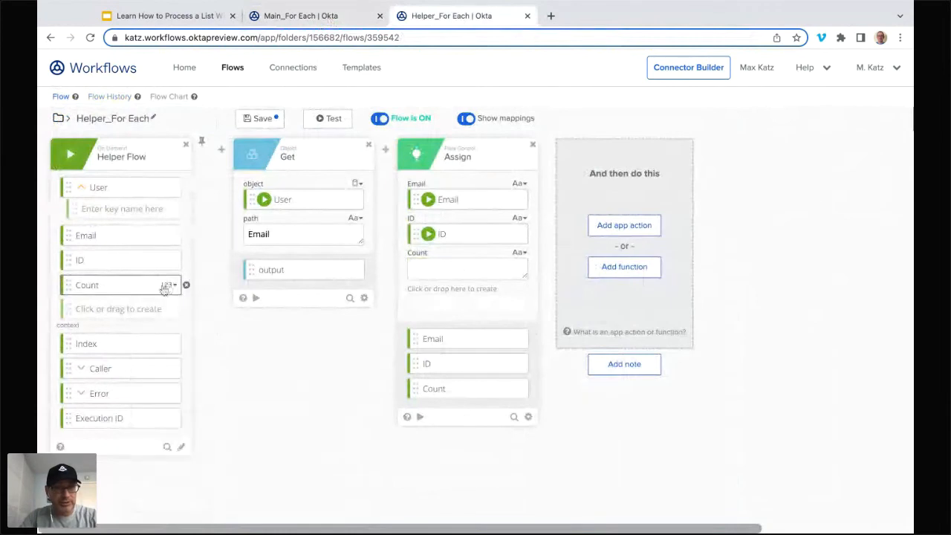
left_click(261, 119)
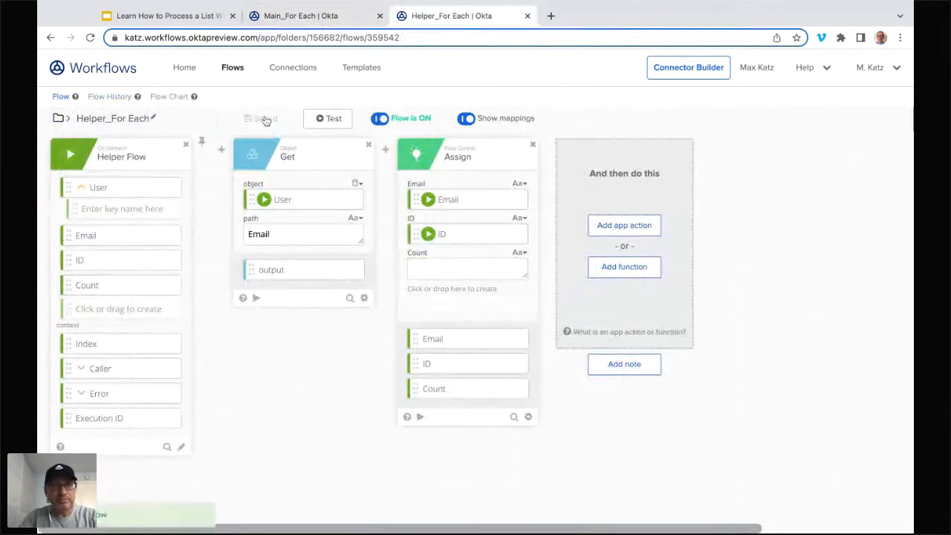
Step: Add a second list For Each function card after the existing one in Main_For Each
left_click(331, 15)
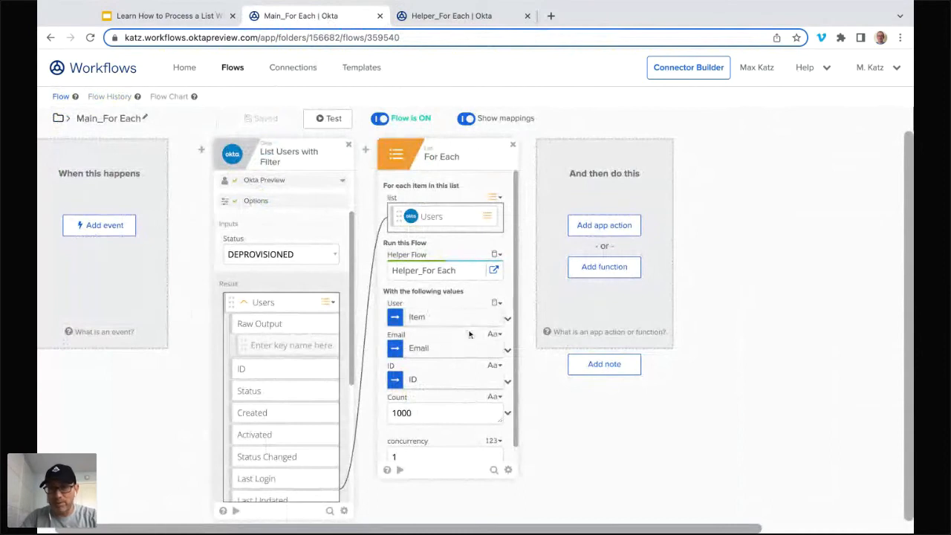
left_click(606, 273)
type("f")
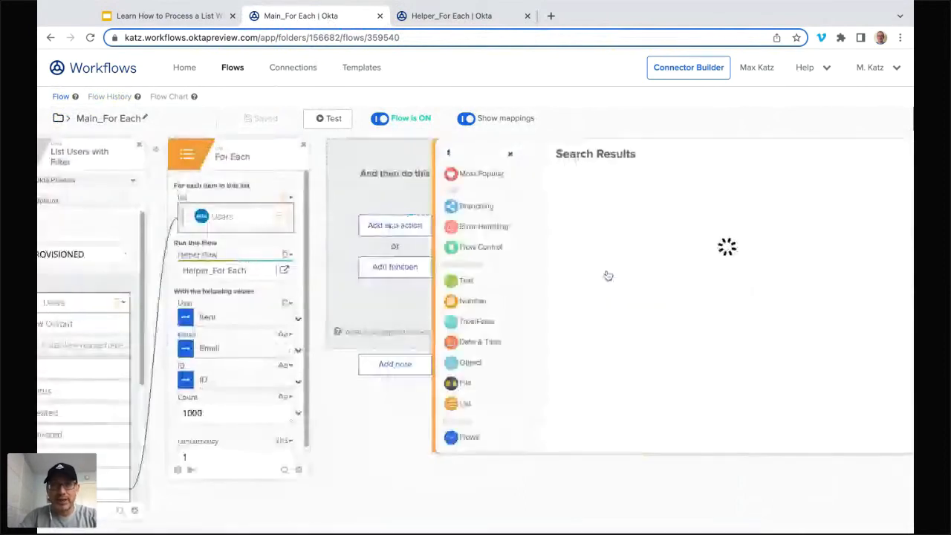
type("or")
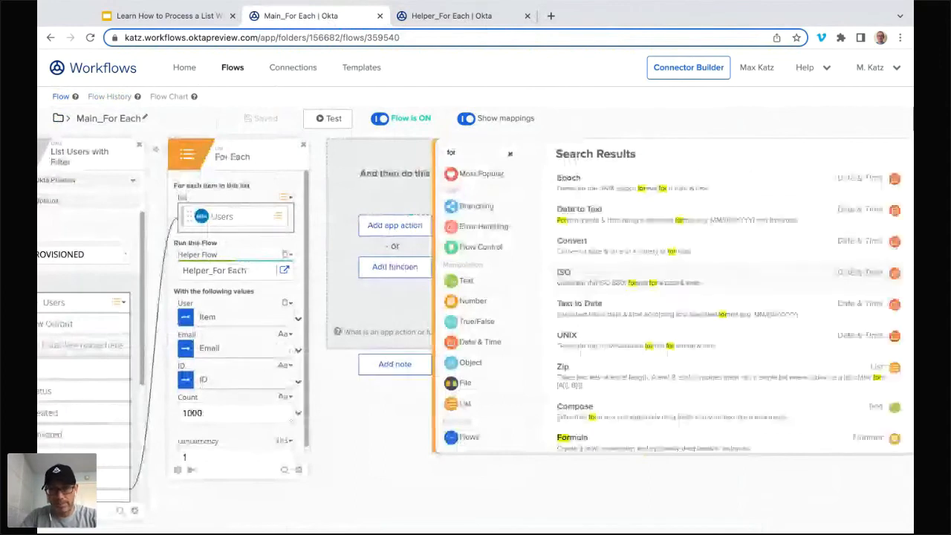
type(" each")
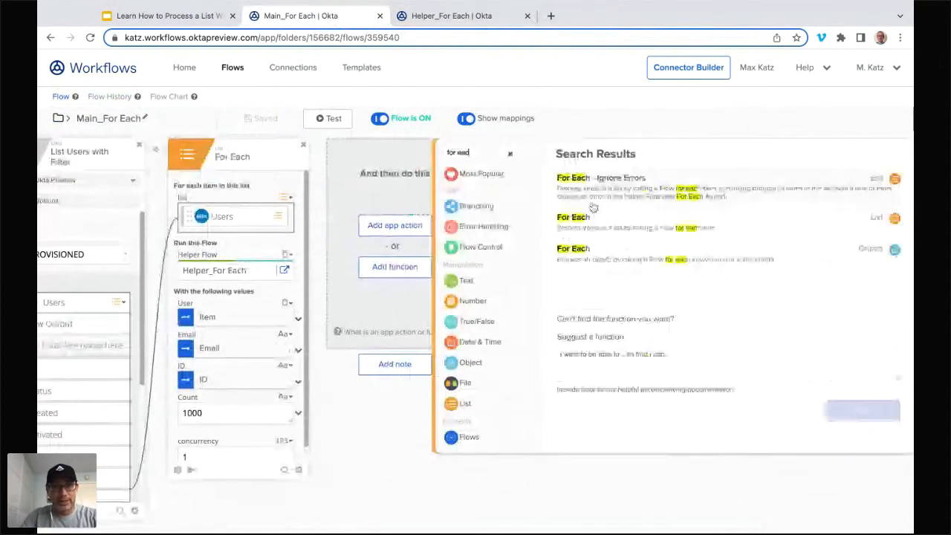
left_click(593, 207)
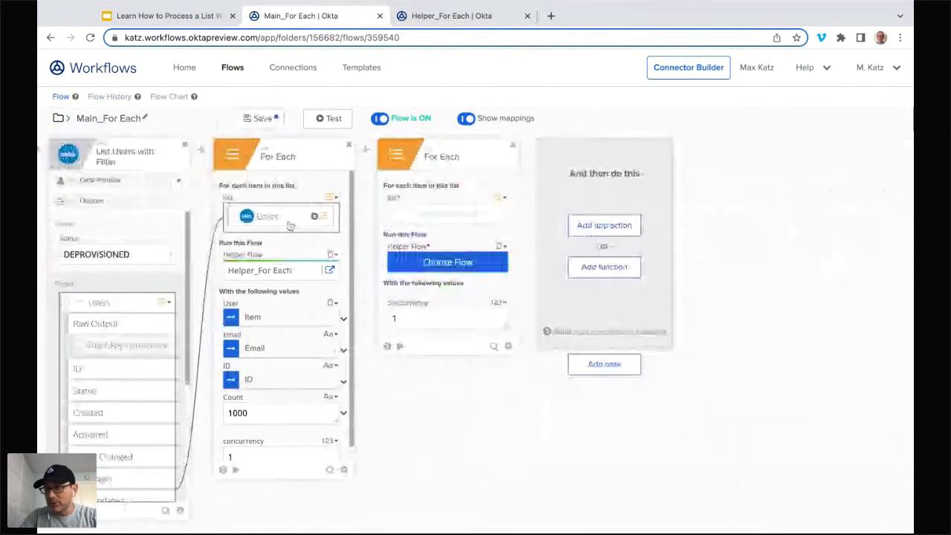
Step: Map the Users list to the new For Each card and choose Helper_For Each from the Loops 2 folder as its helper flow
left_click_drag(289, 225, 446, 217)
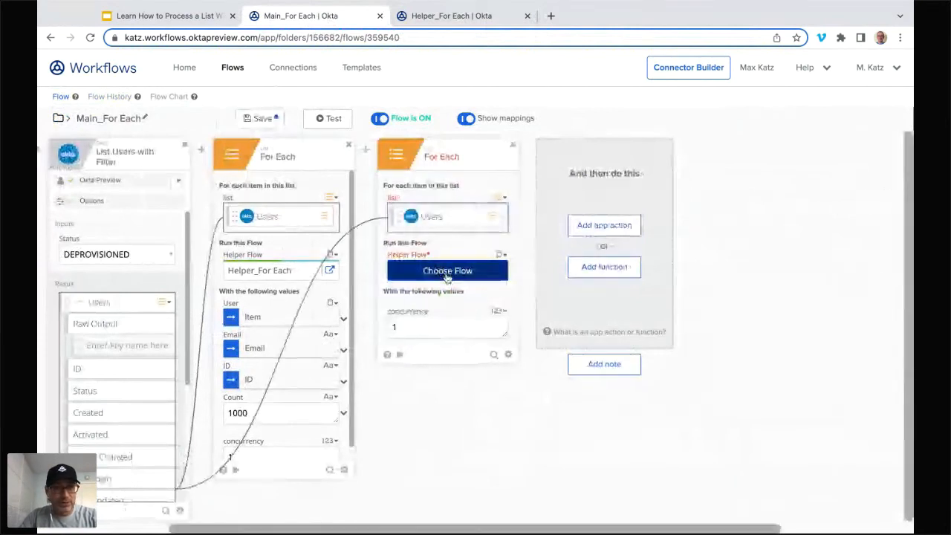
left_click(447, 272)
scroll(185, 331, "down", 5)
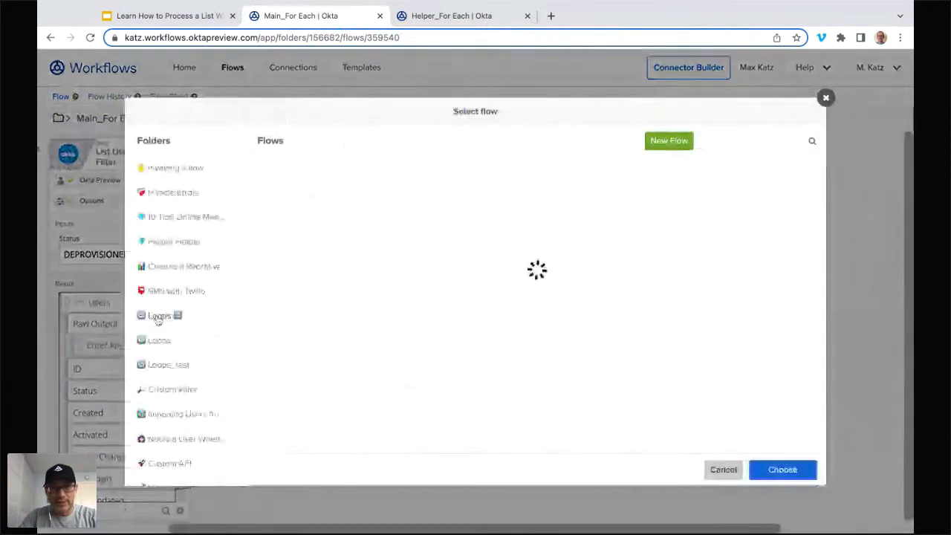
left_click(430, 182)
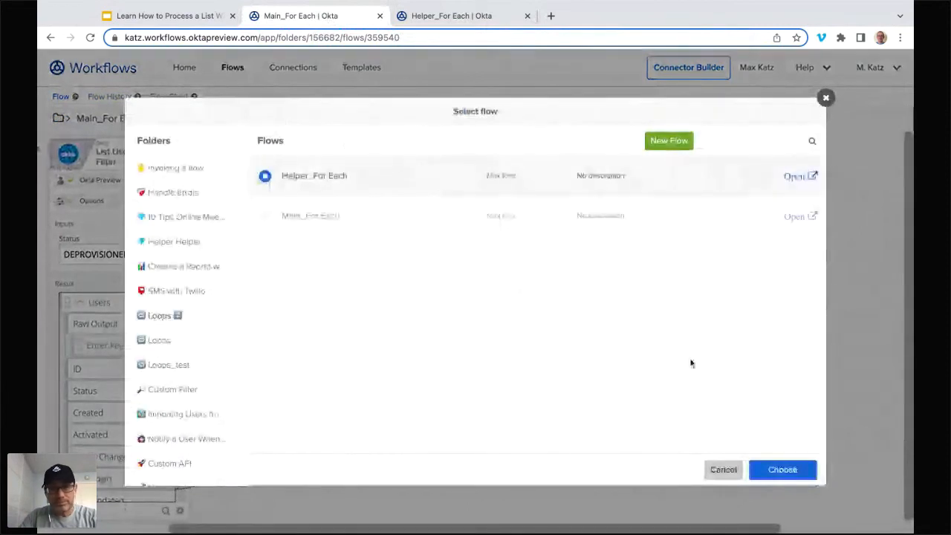
left_click(795, 469)
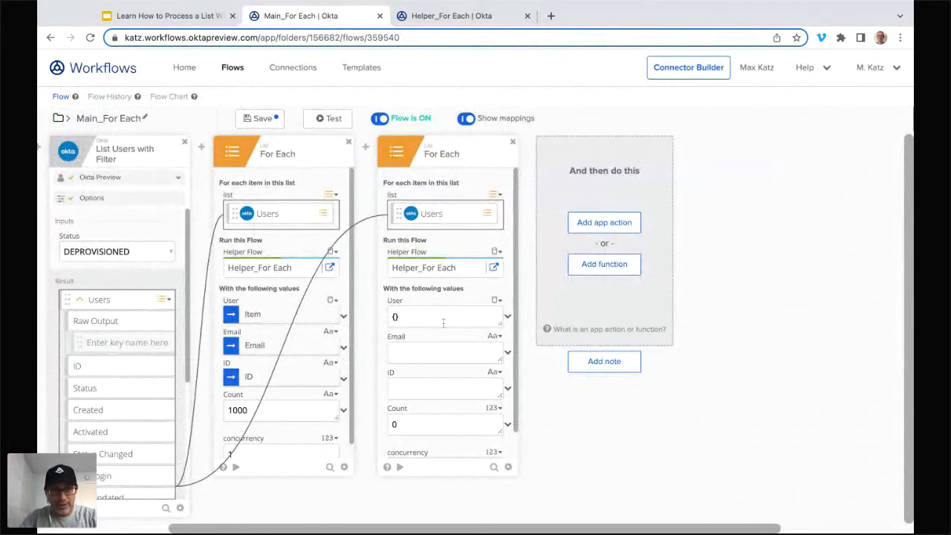
Step: Set the new For Each card's User value to the whole Item and its Email value to the item's Email
left_click(508, 315)
left_click(523, 335)
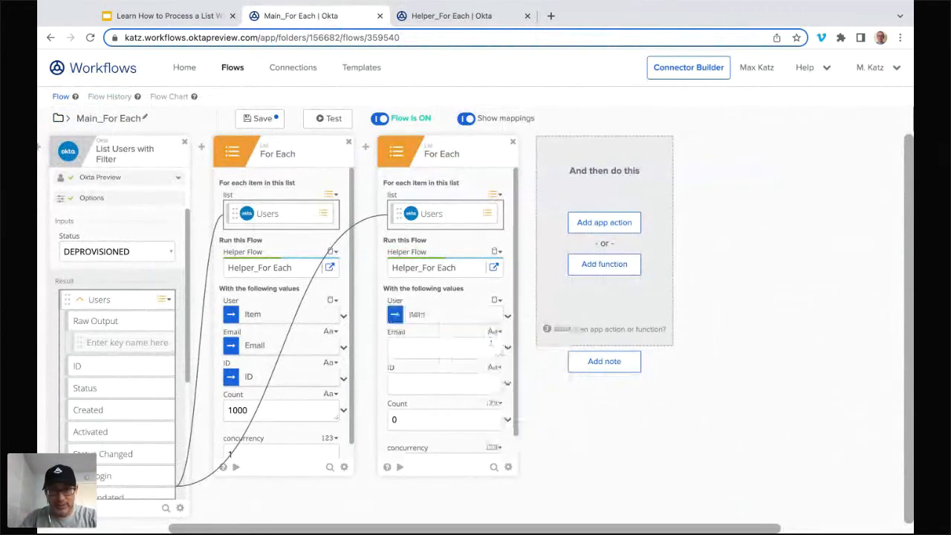
left_click(507, 347)
scroll(507, 383, "down", 5)
scroll(507, 384, "down", 1)
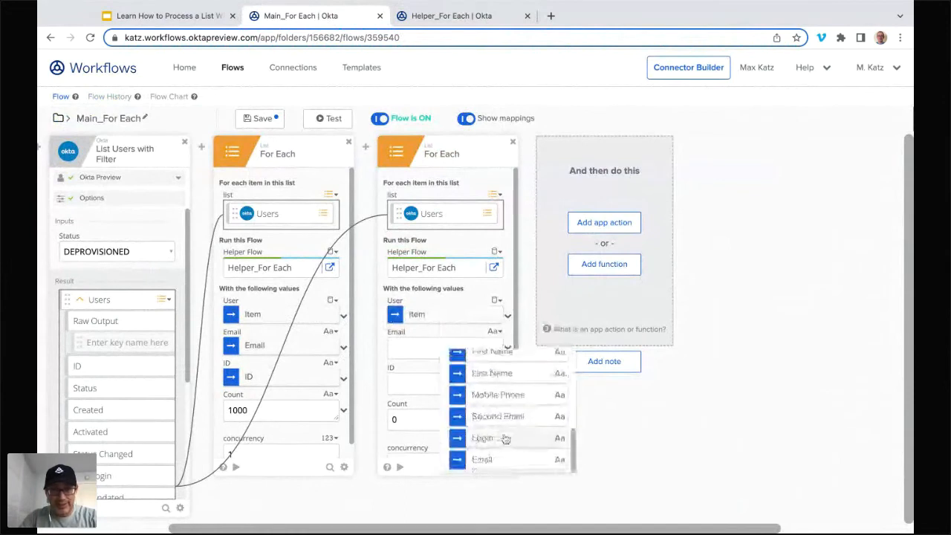
left_click(511, 450)
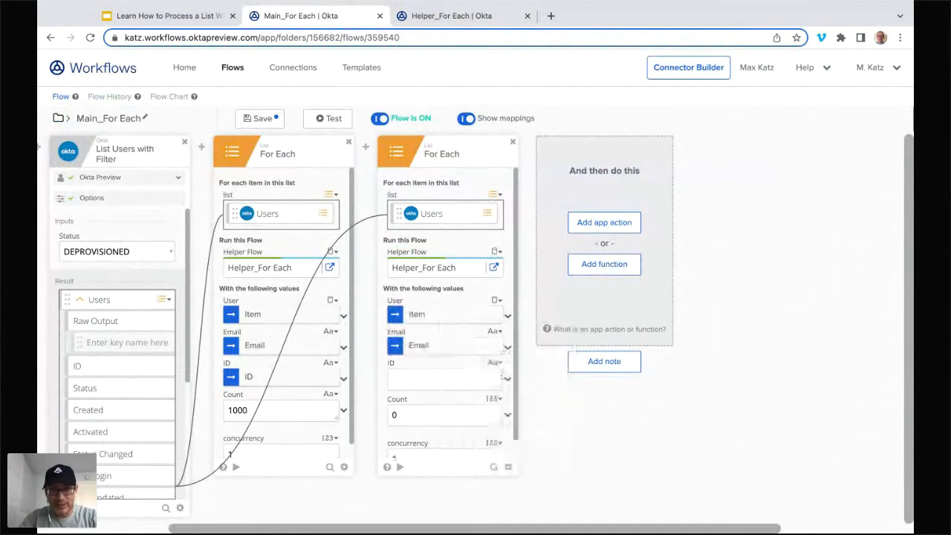
Step: Set the new For Each card's ID value to the item's ID and its Count value to 1000
left_click(507, 378)
scroll(478, 423, "down", 2)
scroll(480, 421, "up", 1)
scroll(480, 420, "up", 1)
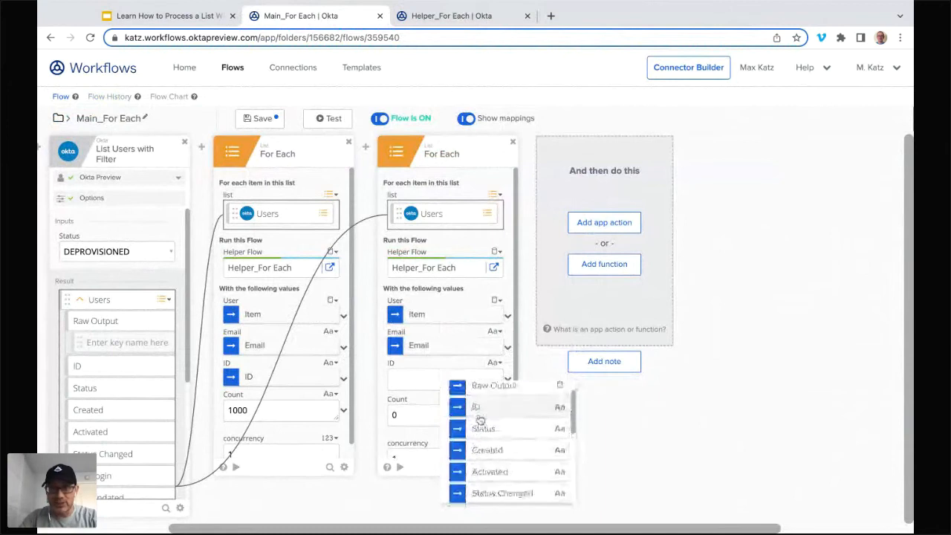
left_click(483, 413)
left_click(508, 415)
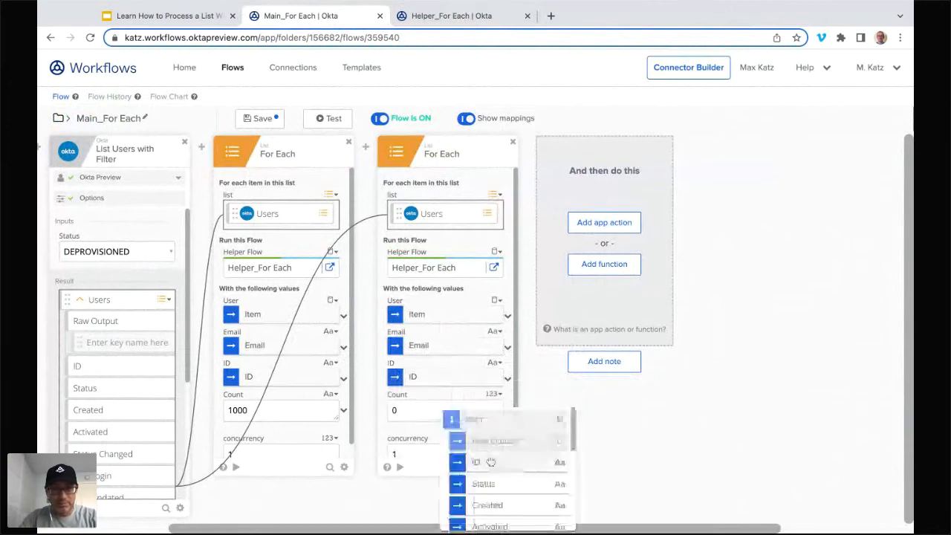
left_click(413, 413)
type("1000")
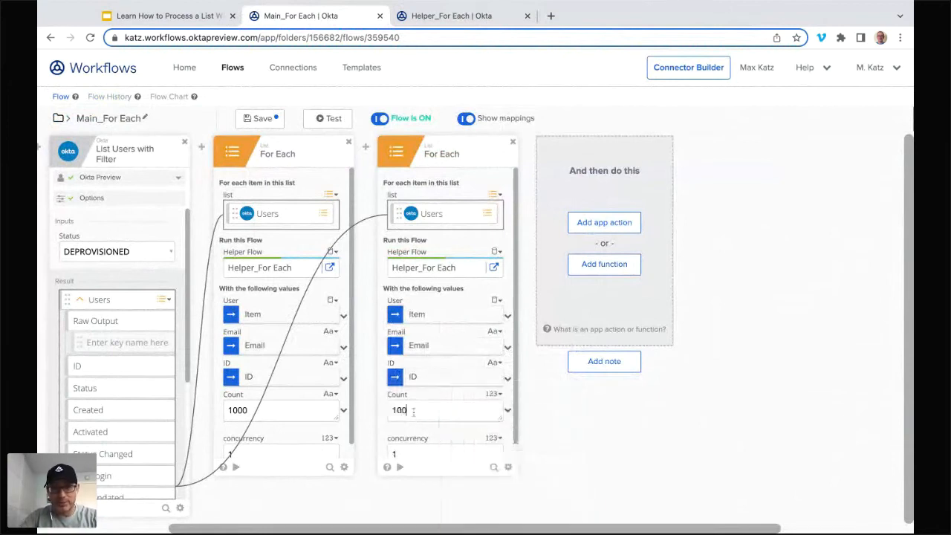
Step: Delete the original For Each card from Main_For Each and save the flow
left_click(348, 141)
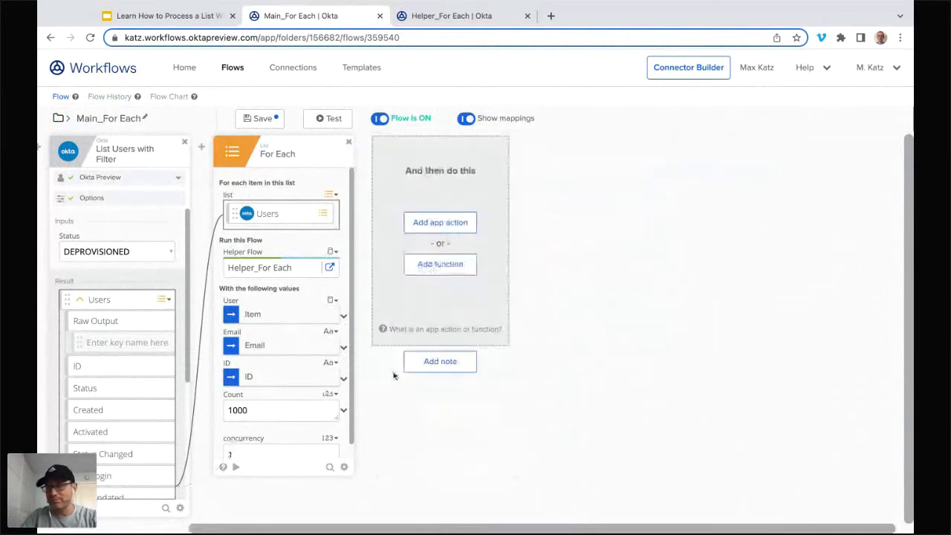
left_click(259, 118)
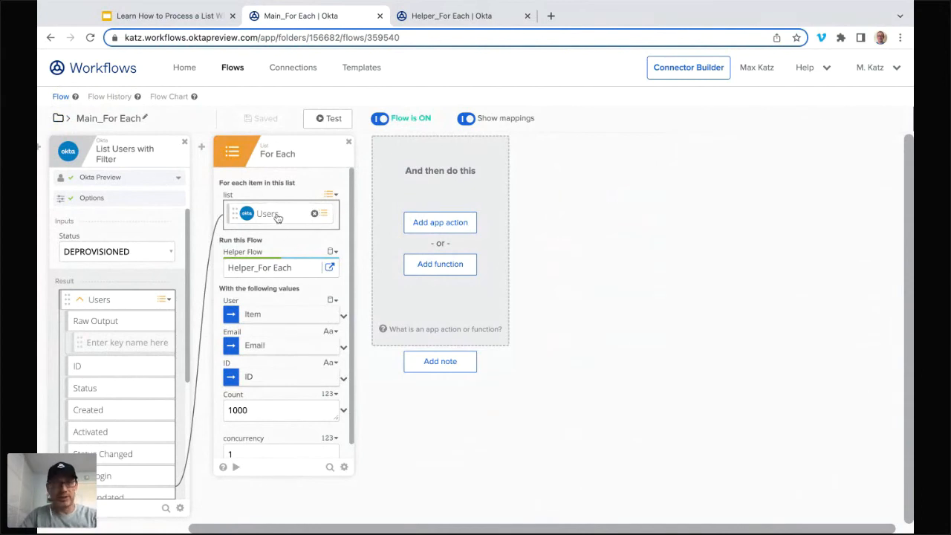
Step: Create a new flow in the Loops 2 folder named Main_Streaming, with saving of all data that passes through it enabled
left_click(234, 69)
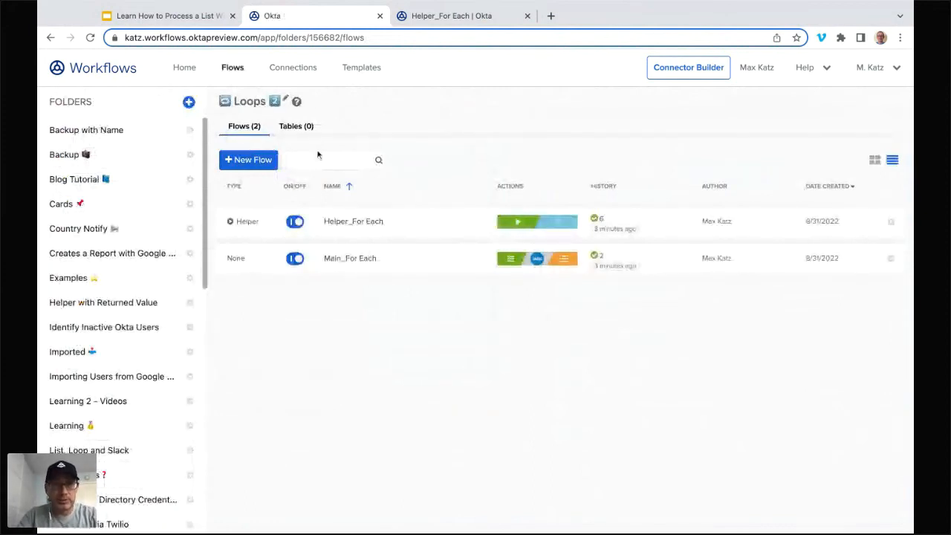
left_click(246, 162)
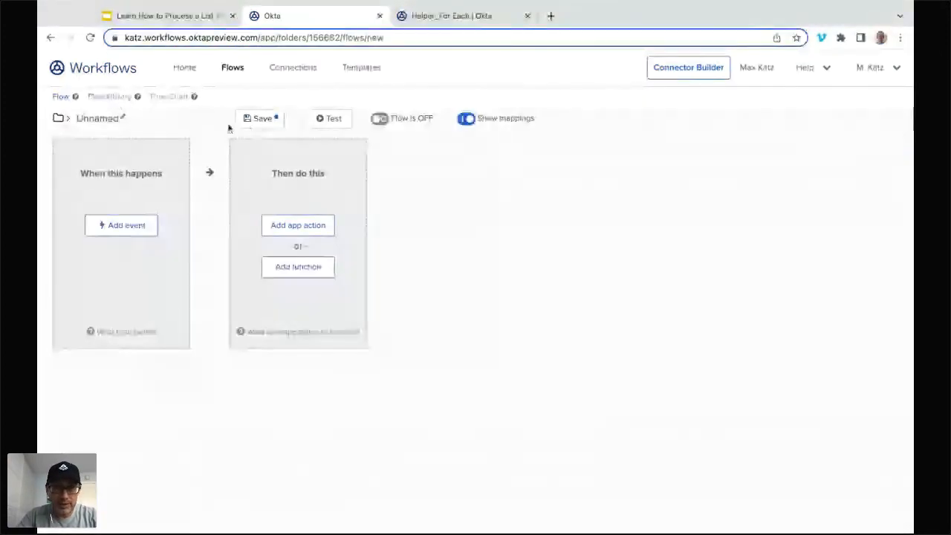
left_click(260, 118)
type("Main_Streamin")
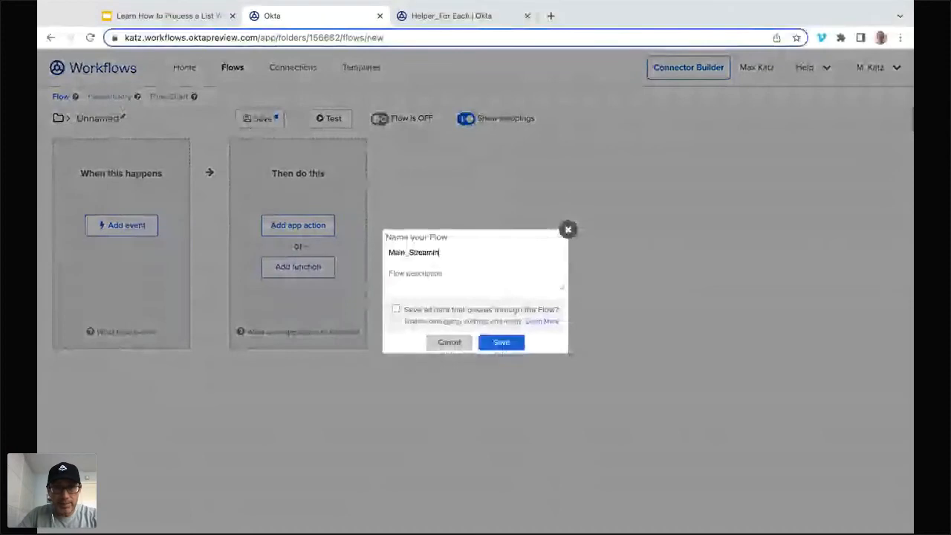
type("g")
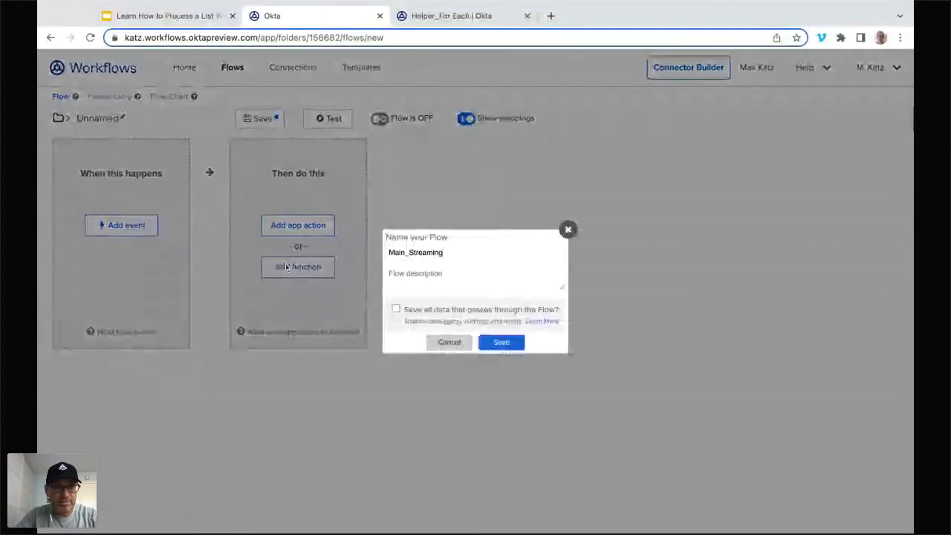
left_click(395, 309)
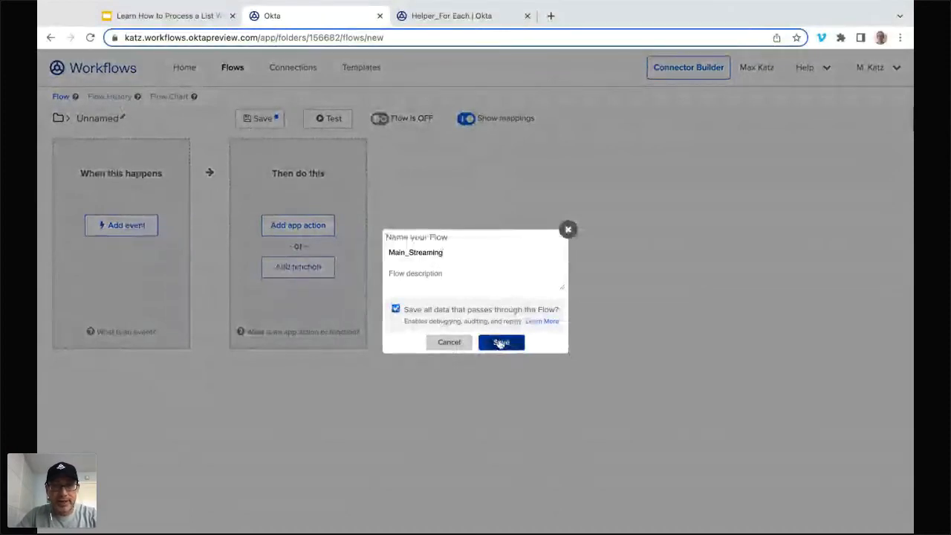
left_click(500, 343)
Step: Add the Okta List Users with Filter action to the Main_Streaming flow
left_click(312, 229)
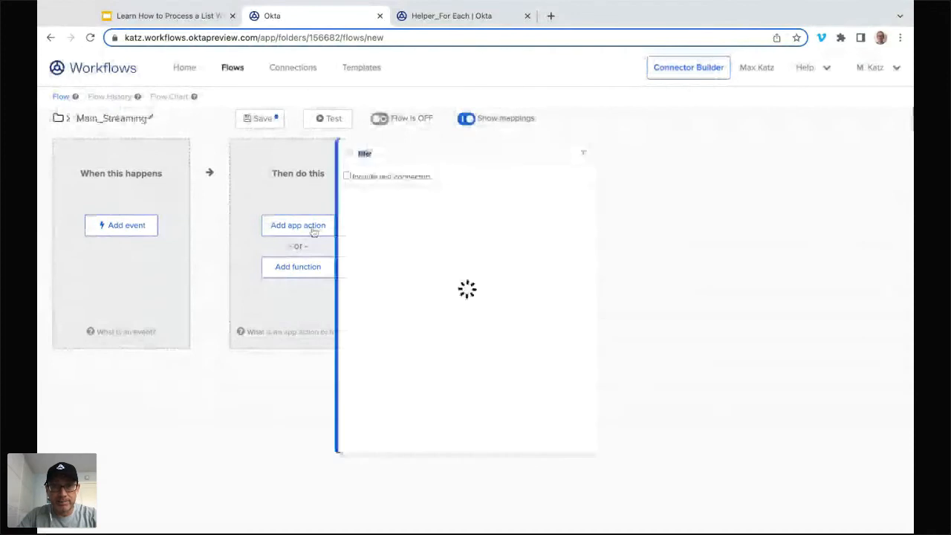
left_click(483, 266)
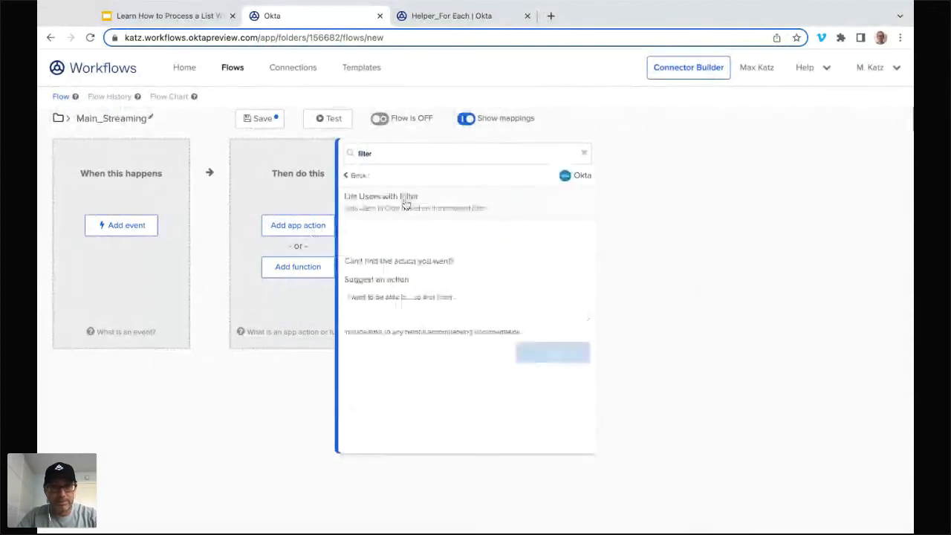
left_click(405, 201)
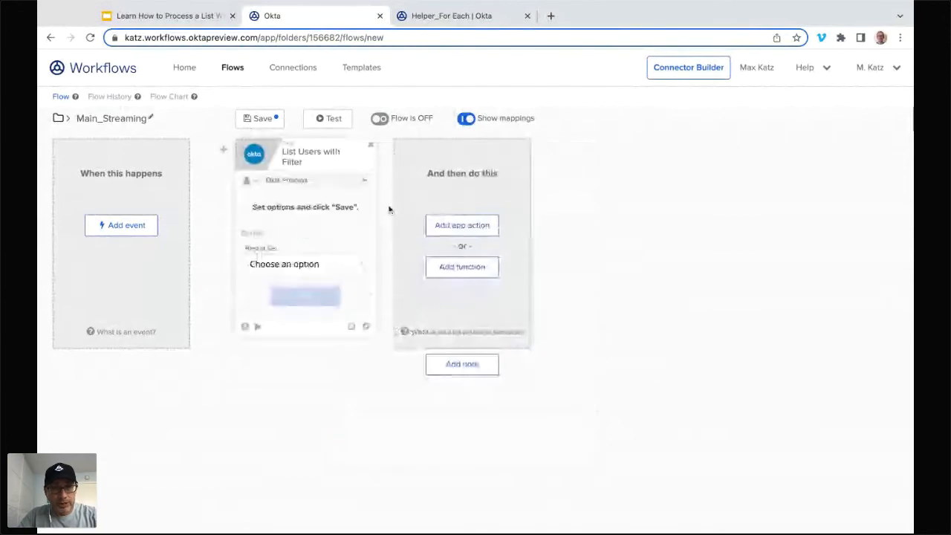
Step: Set List Users with Filter to Stream Matching Records with only the Status input, set to DEPROVISIONED, and try to save the flow
left_click(321, 272)
left_click(313, 310)
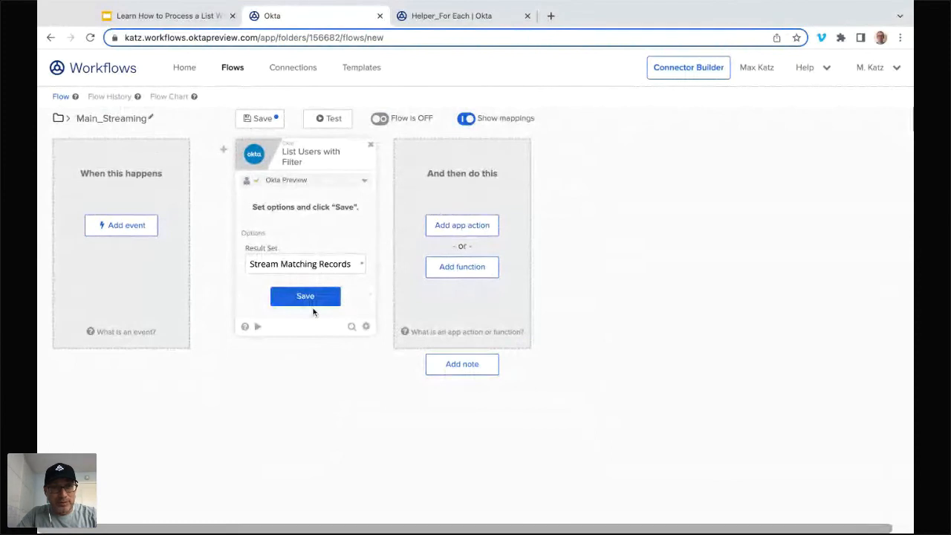
left_click(301, 302)
left_click(260, 291)
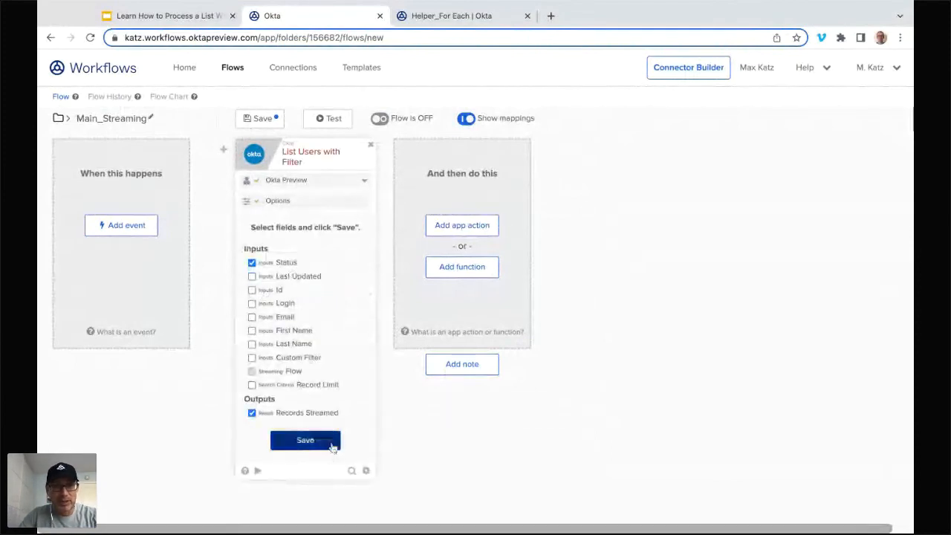
left_click(332, 443)
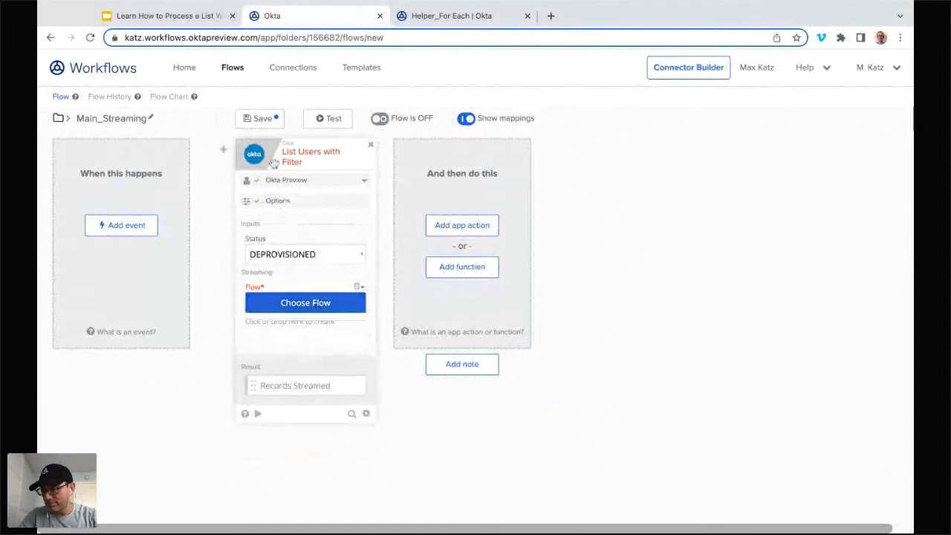
left_click(264, 123)
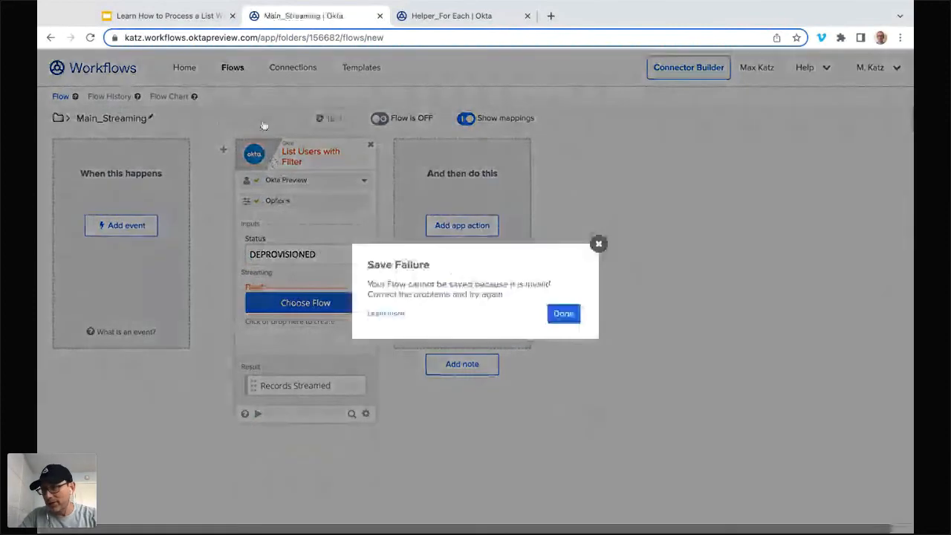
left_click(563, 315)
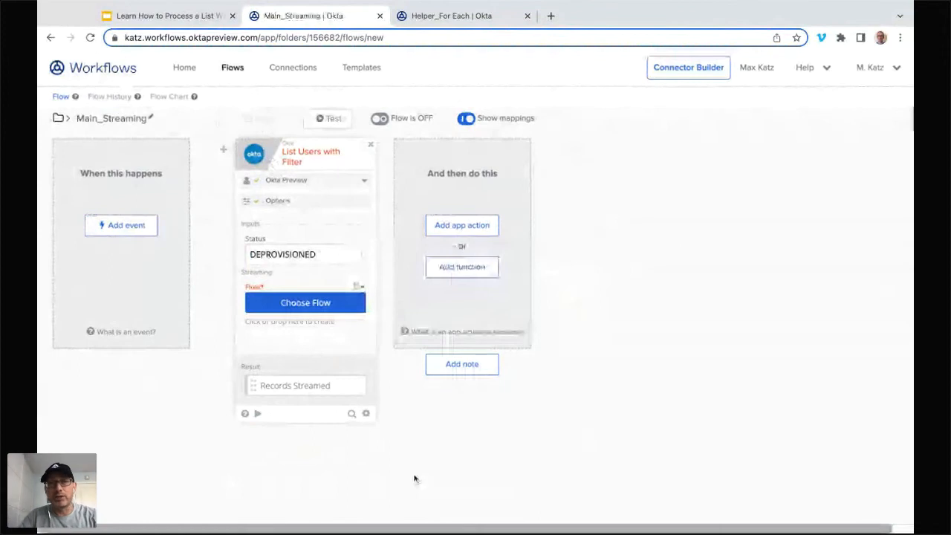
Step: Switch List Users with Filter to a non-streaming result set with Users output, keep only the Status input, and save the flow
left_click(321, 204)
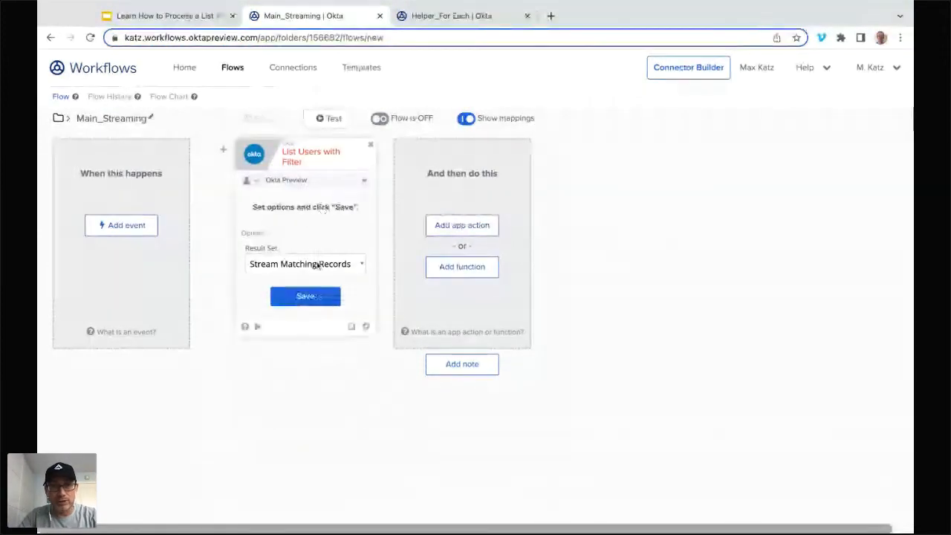
left_click(318, 265)
left_click(310, 299)
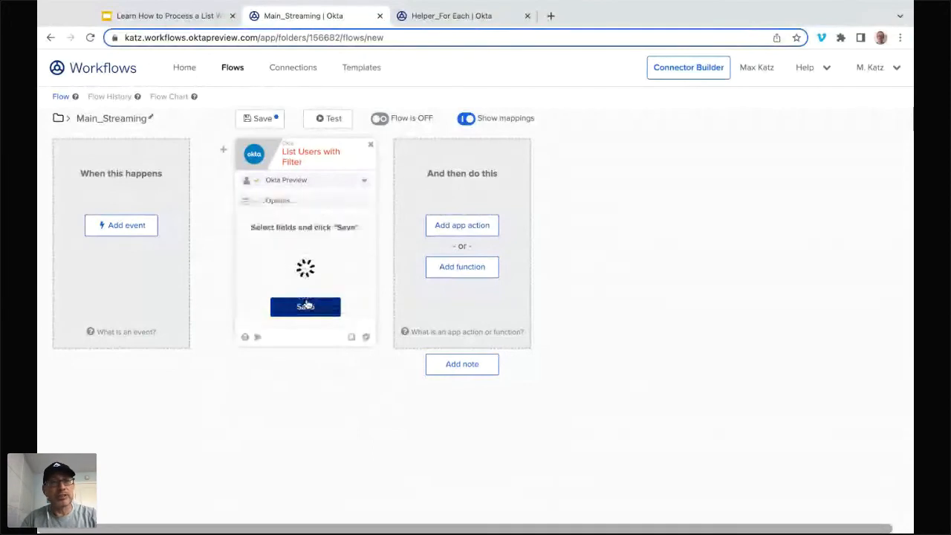
left_click(279, 290)
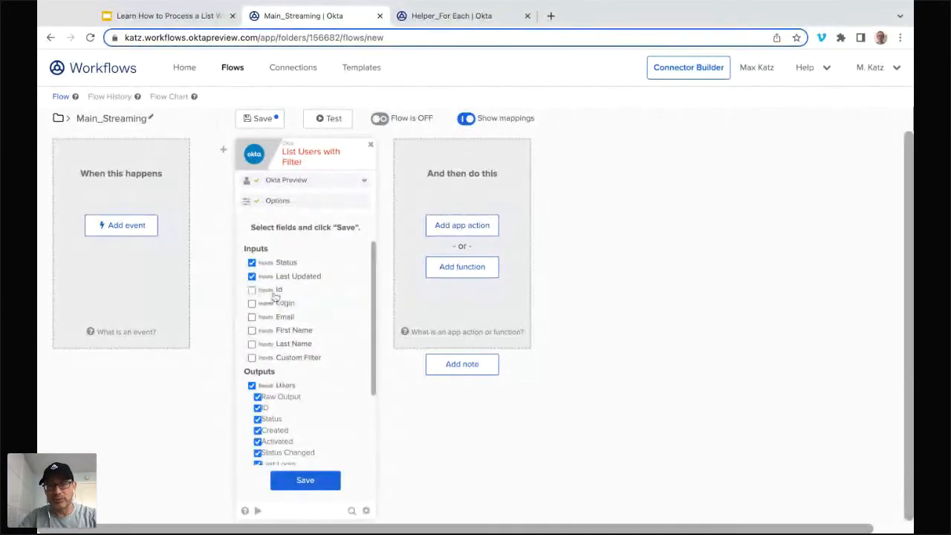
left_click(299, 277)
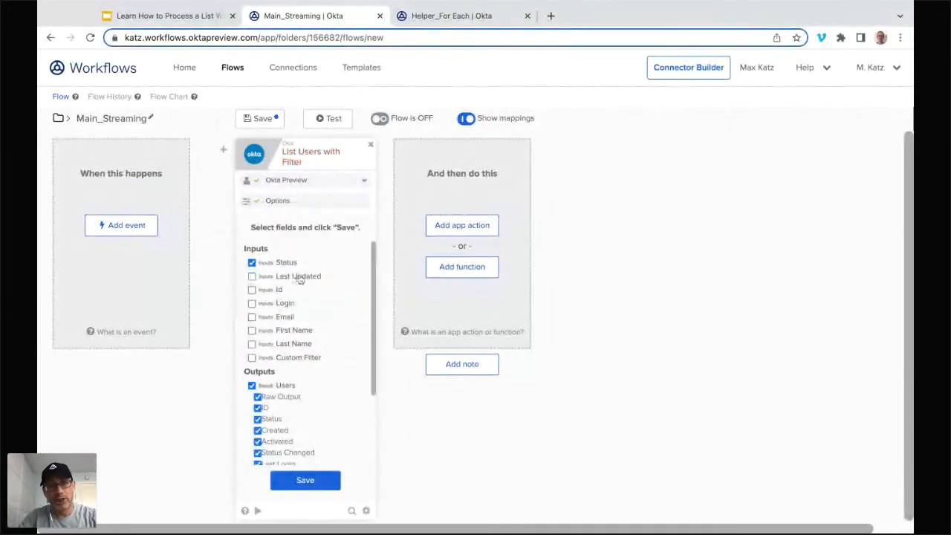
left_click(304, 481)
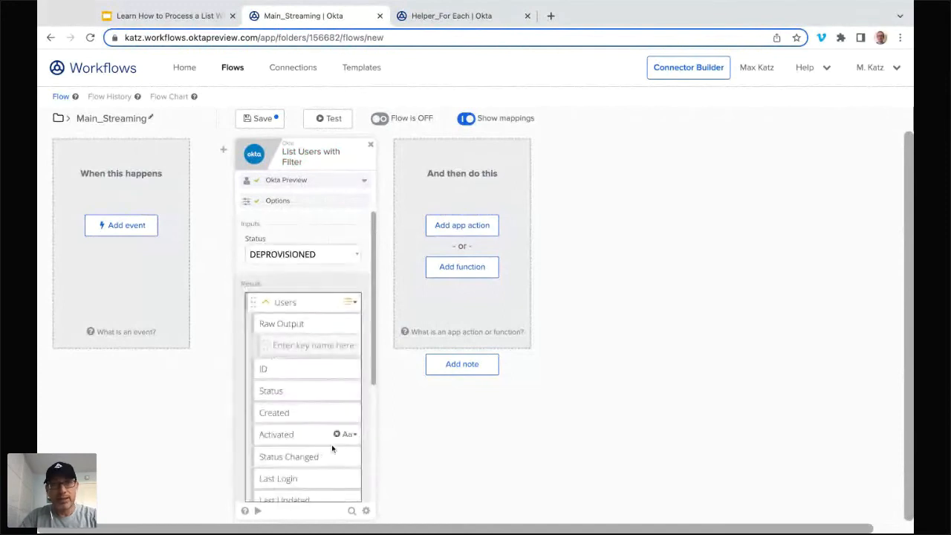
left_click(256, 122)
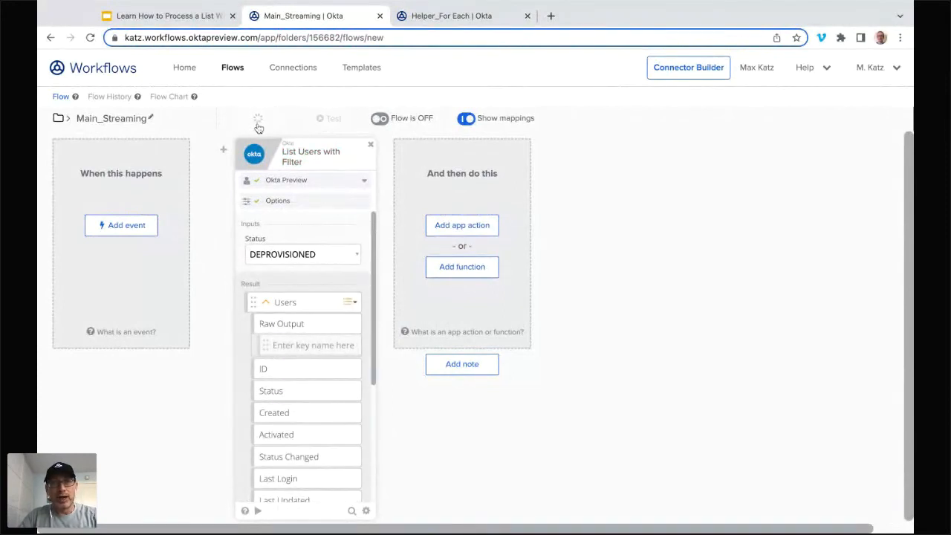
Step: Create another flow in the Loops 2 folder named Helper_streaming, with saving of all data that passes through it enabled
left_click(231, 69)
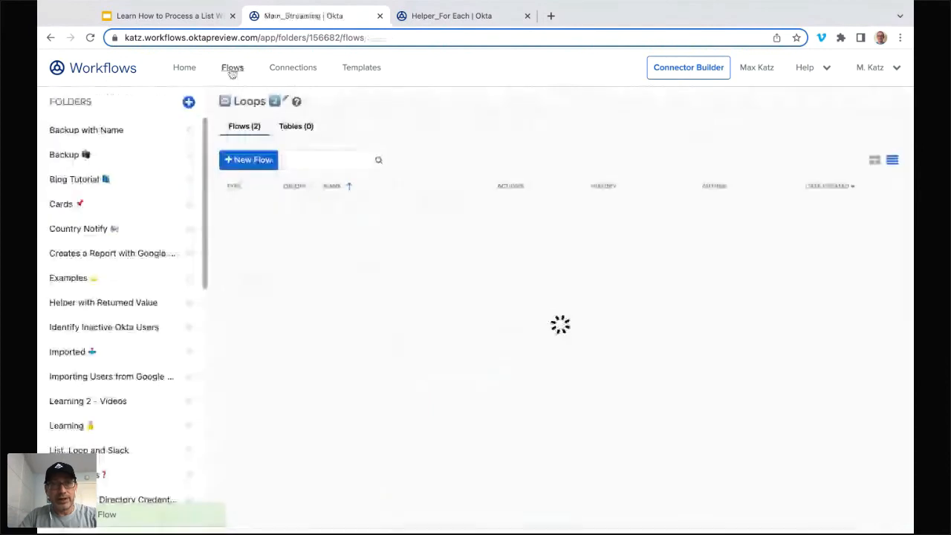
left_click(248, 160)
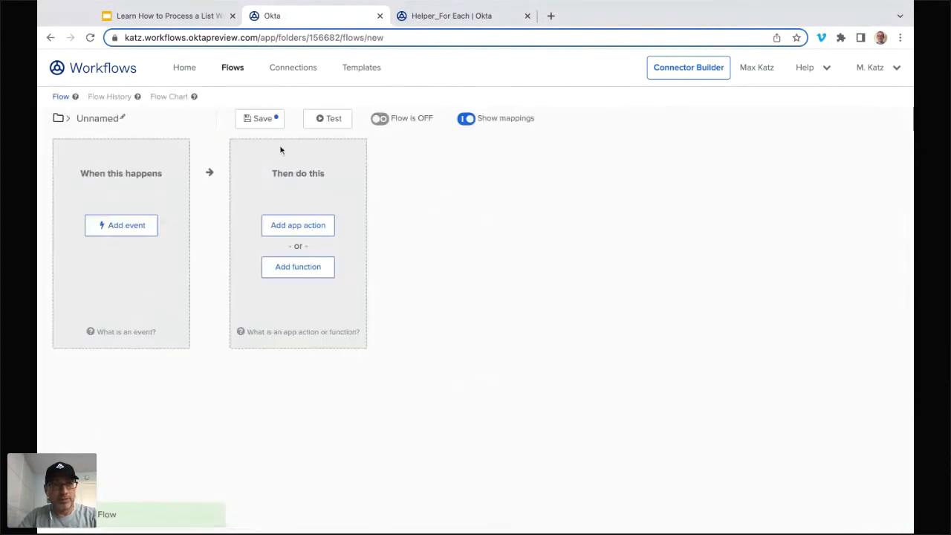
left_click(105, 123)
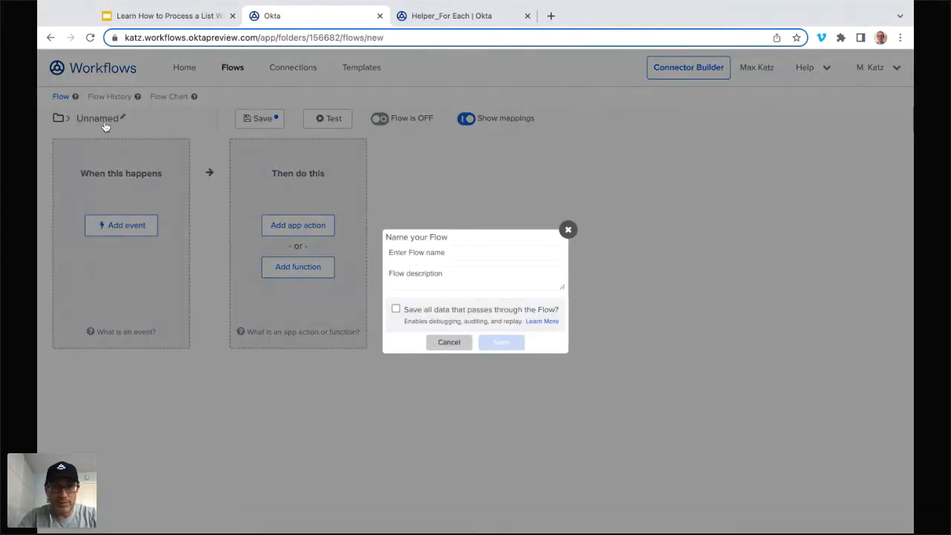
type("Helper_stream")
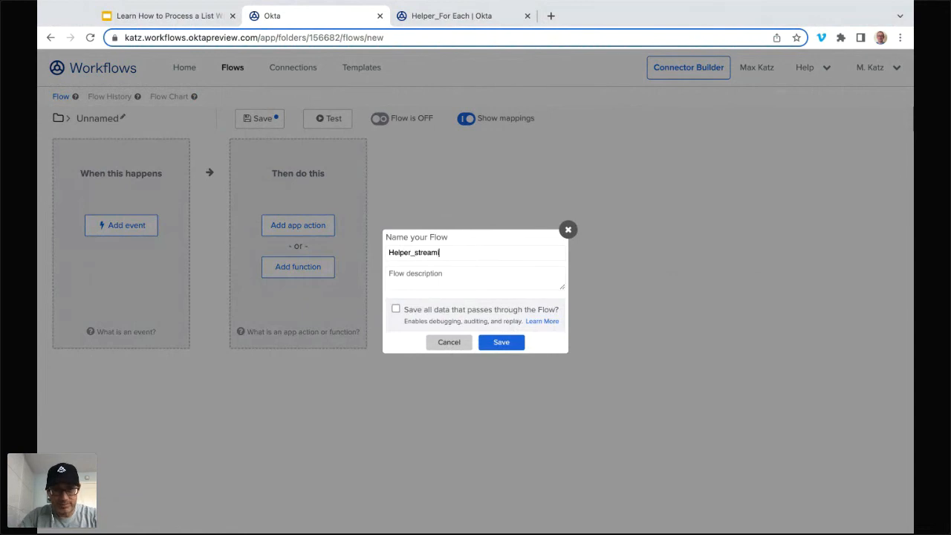
type("ing")
left_click(396, 309)
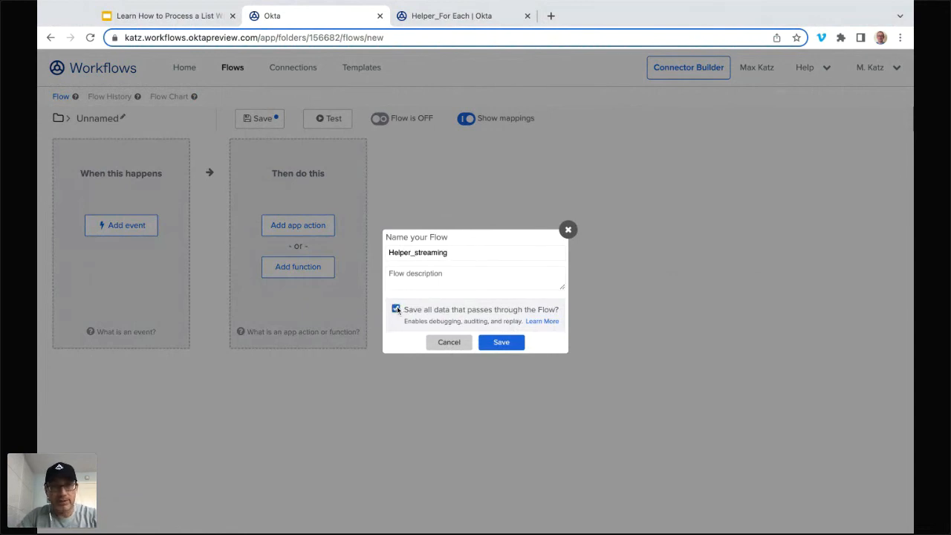
left_click(503, 342)
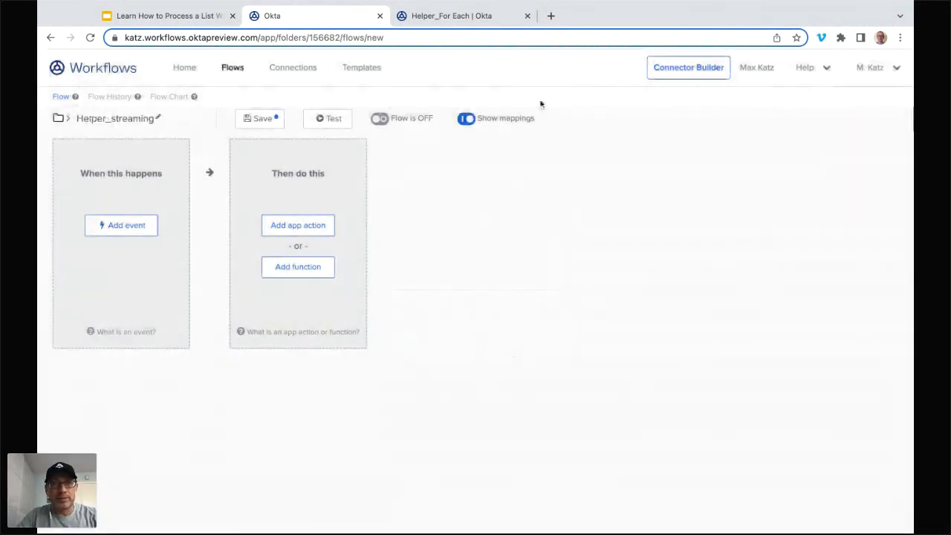
Step: Close the Helper_For Each browser tab and make Helper Flow the starting event of Helper_streaming
left_click(528, 16)
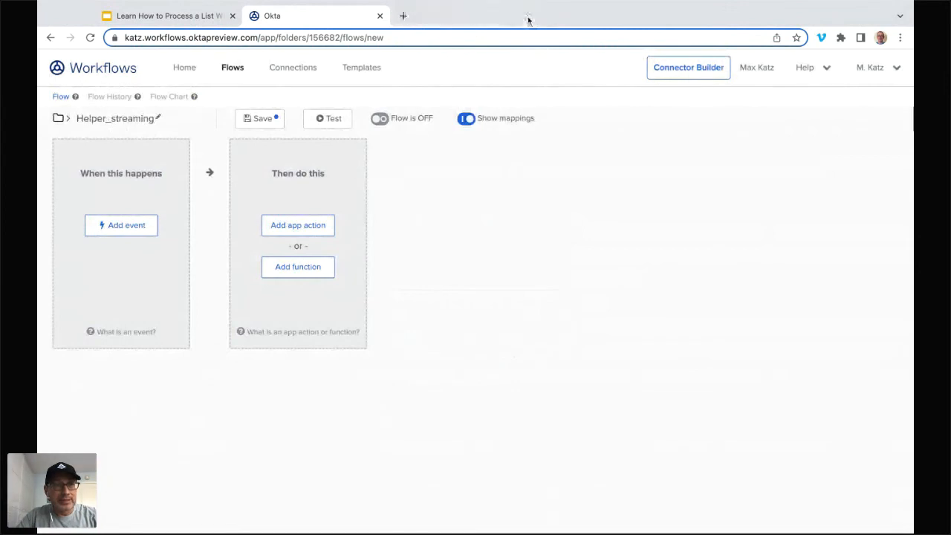
left_click(132, 227)
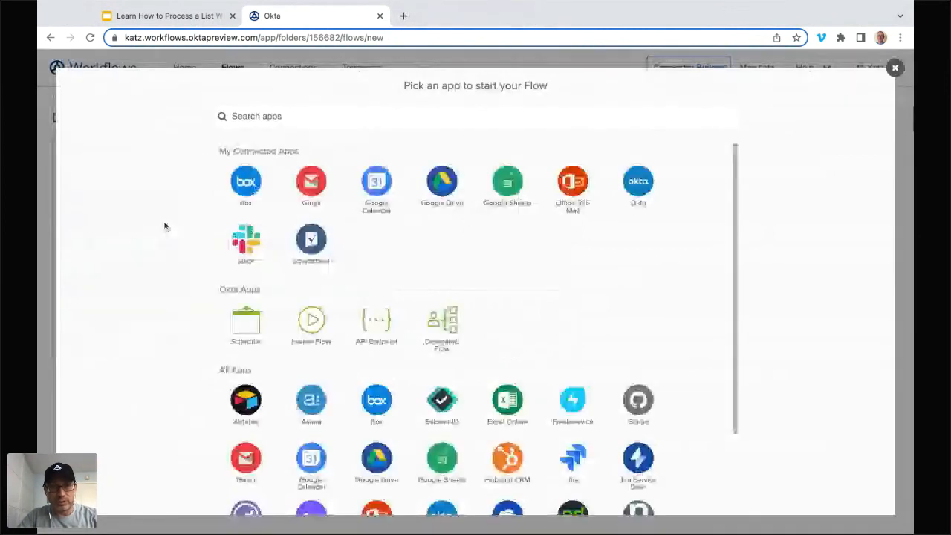
left_click(311, 322)
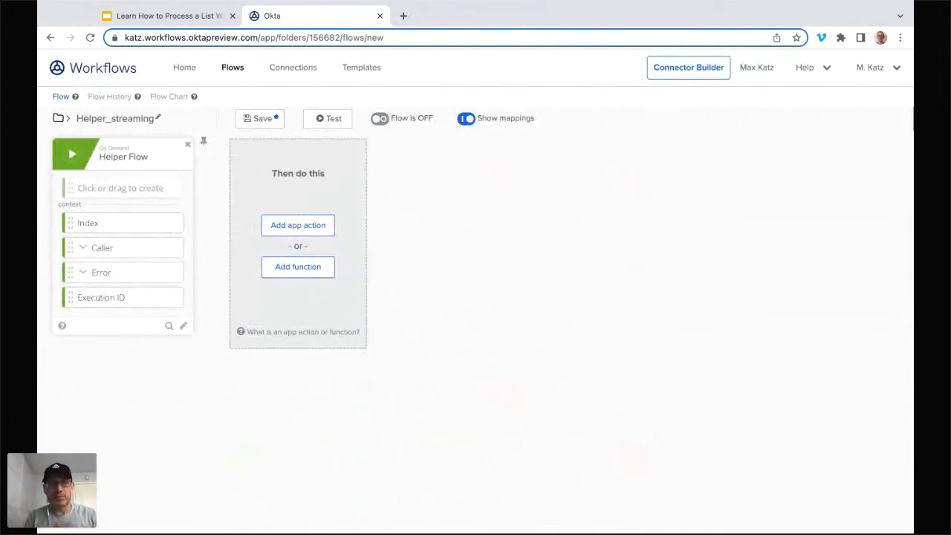
Step: Add an input named Record of type Object to the Helper Flow card
left_click(120, 187)
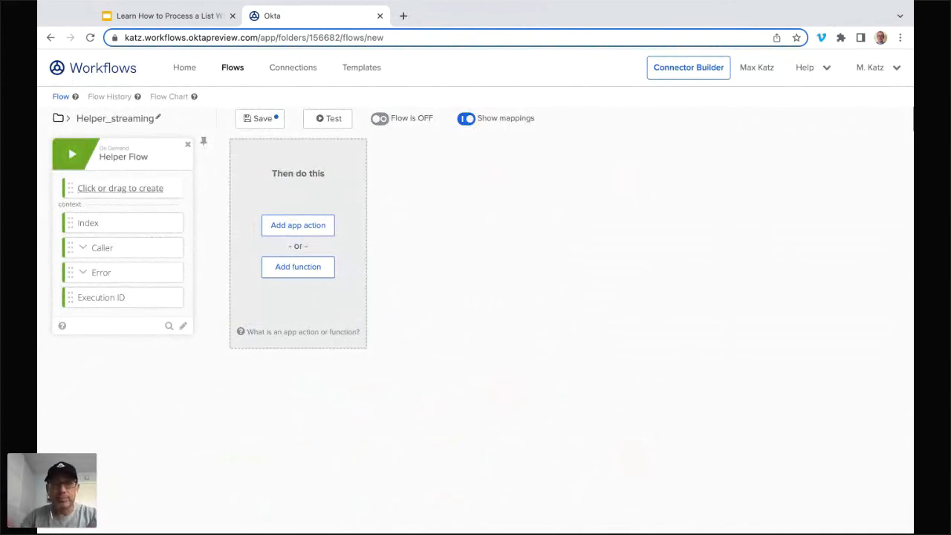
type("Record")
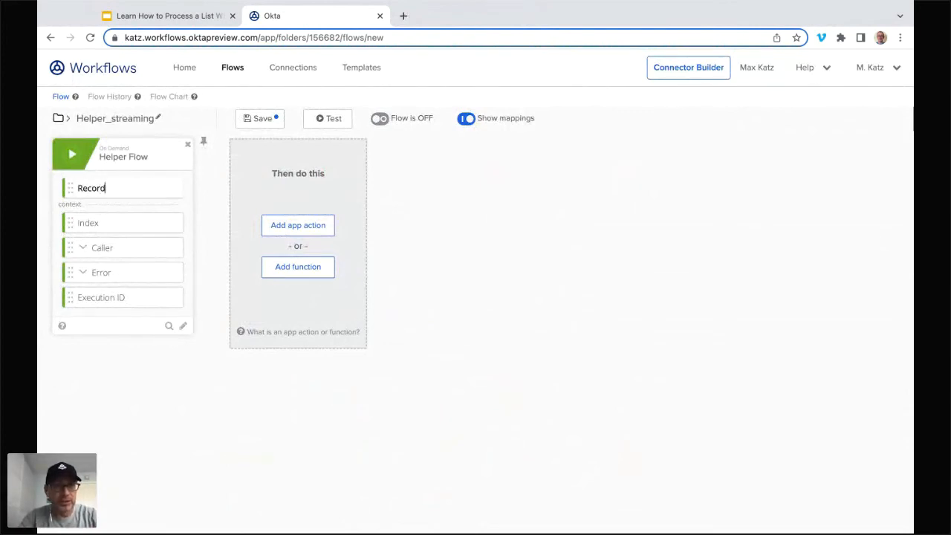
key("Return")
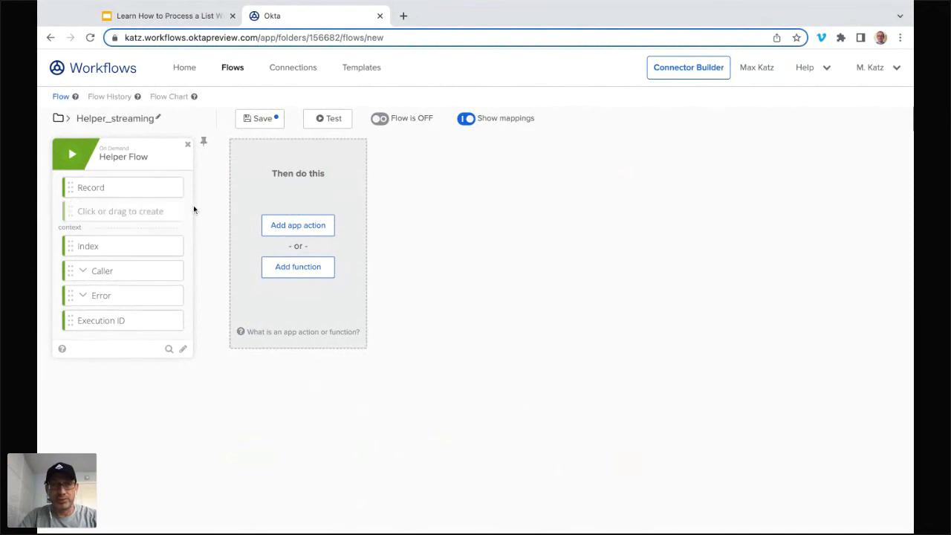
left_click(176, 188)
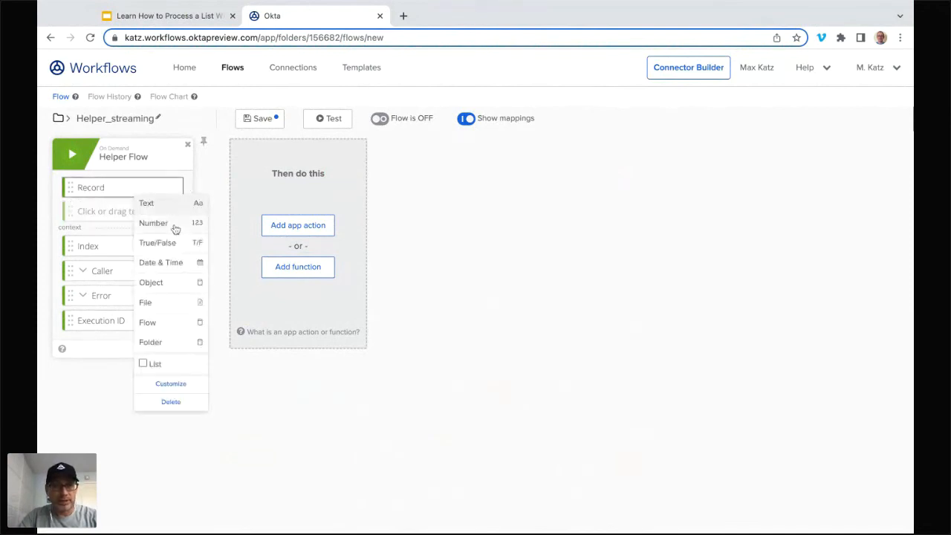
left_click(176, 282)
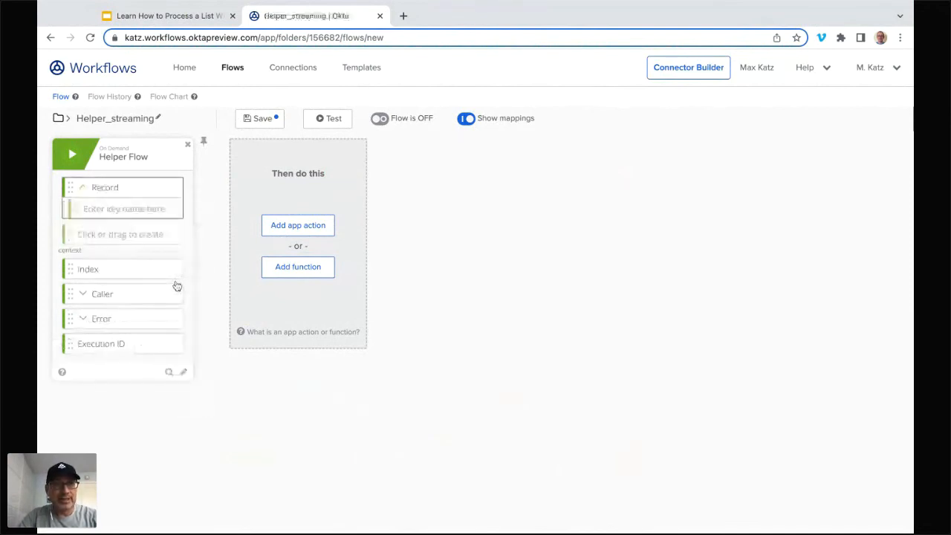
Step: Add a second input named State of type Object to the Helper Flow card
left_click(126, 237)
type("State")
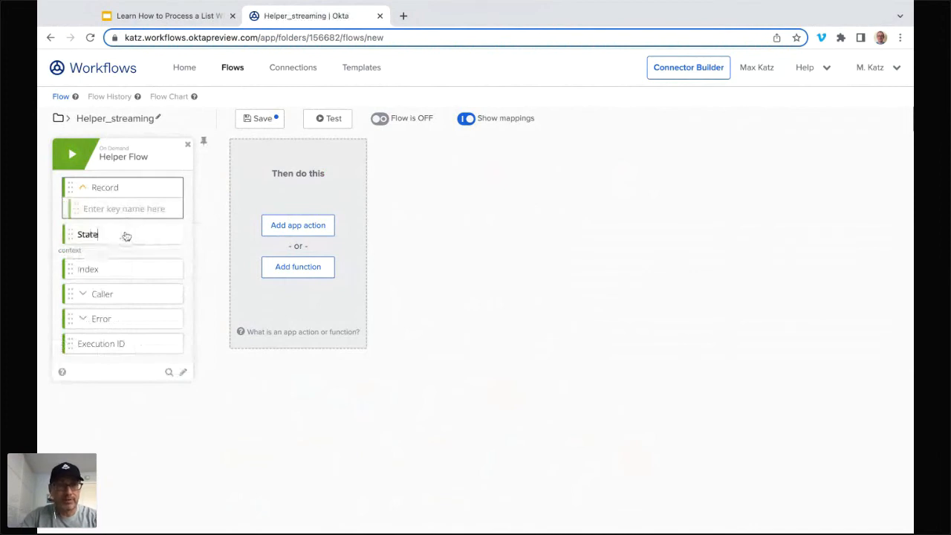
key("Return")
left_click(176, 236)
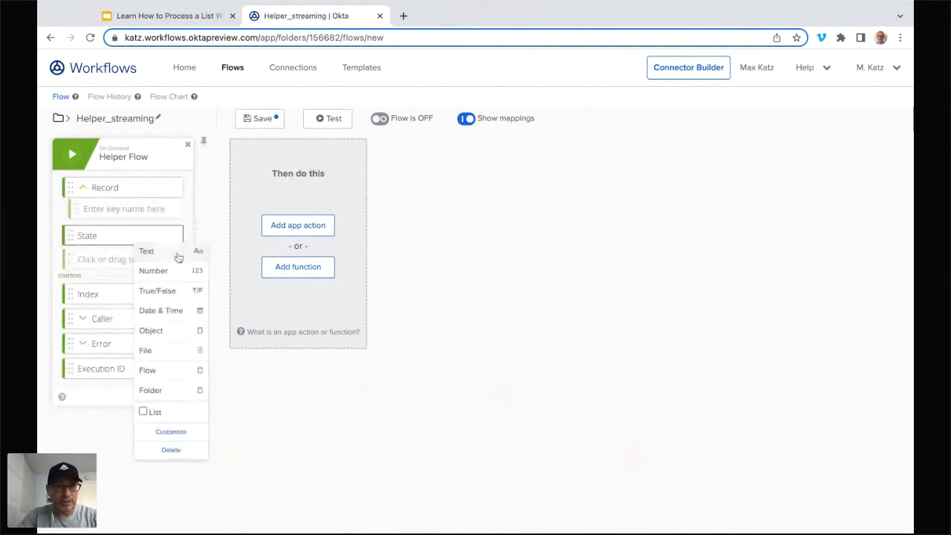
left_click(174, 329)
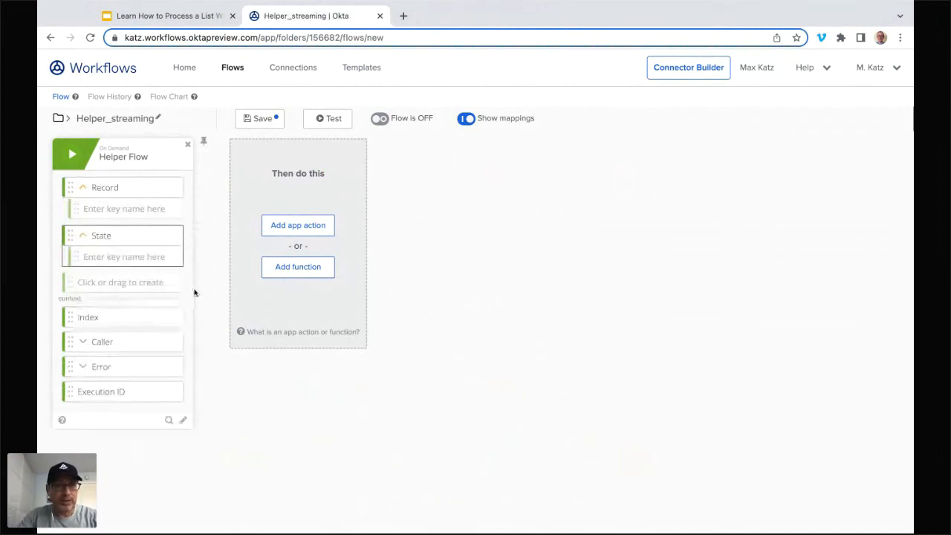
Step: Add the keys Email and ID under the Record input and save the Helper_streaming flow
left_click(125, 213)
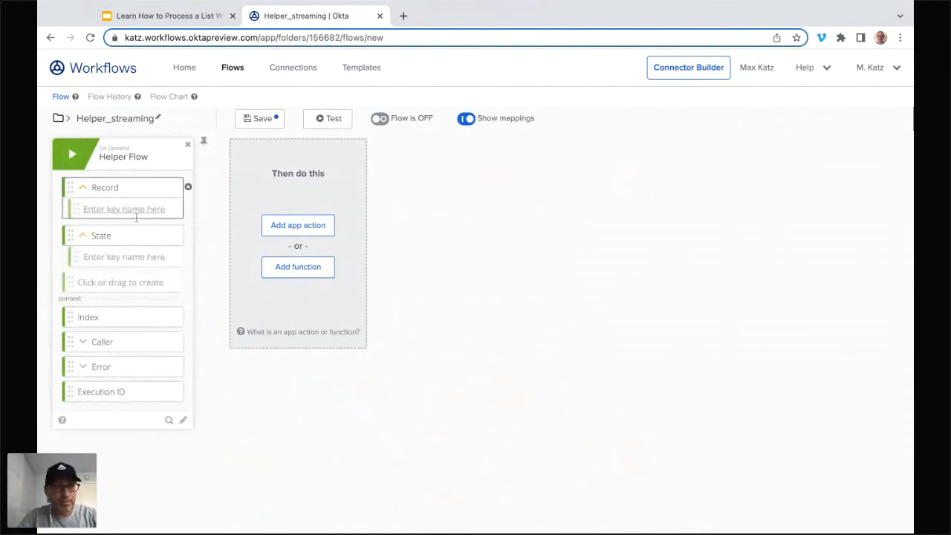
type("Emia")
key("BackSpace")
key("BackSpace")
type("il")
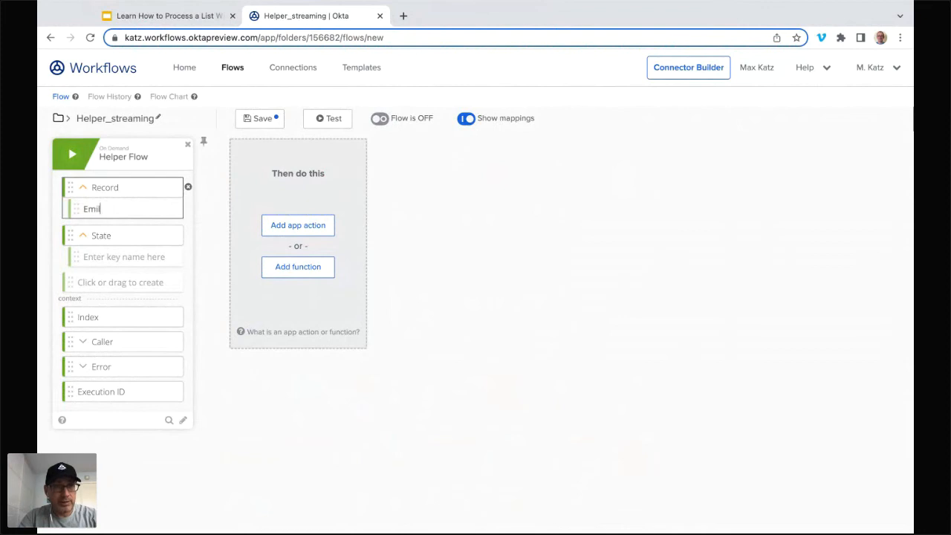
key("BackSpace")
key("BackSpace")
type("ai")
key("BackSpace")
key("BackSpace")
type("ail")
key("Return")
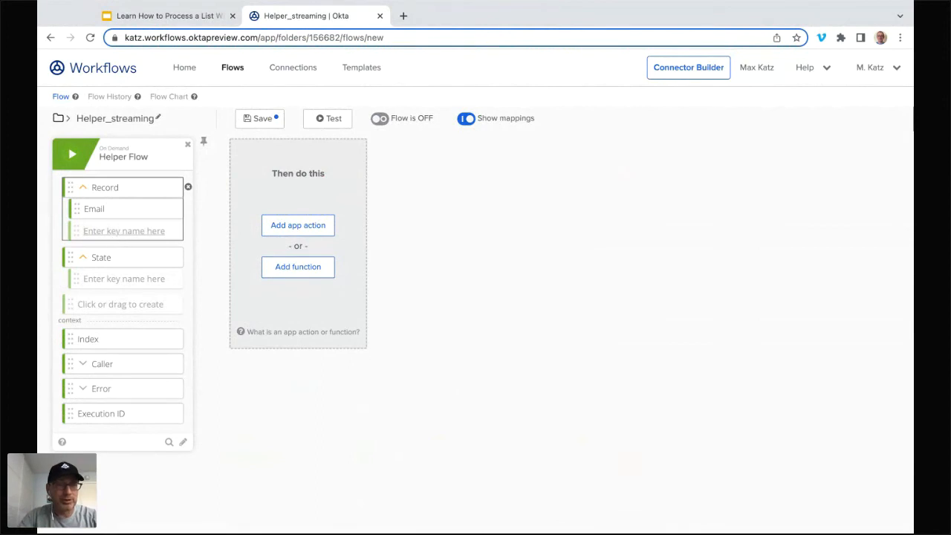
type("ID")
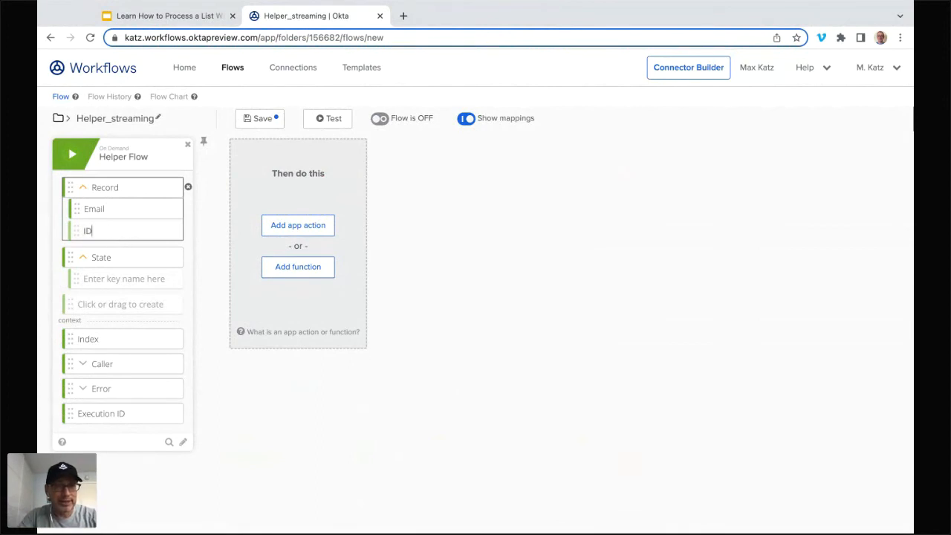
key("Return")
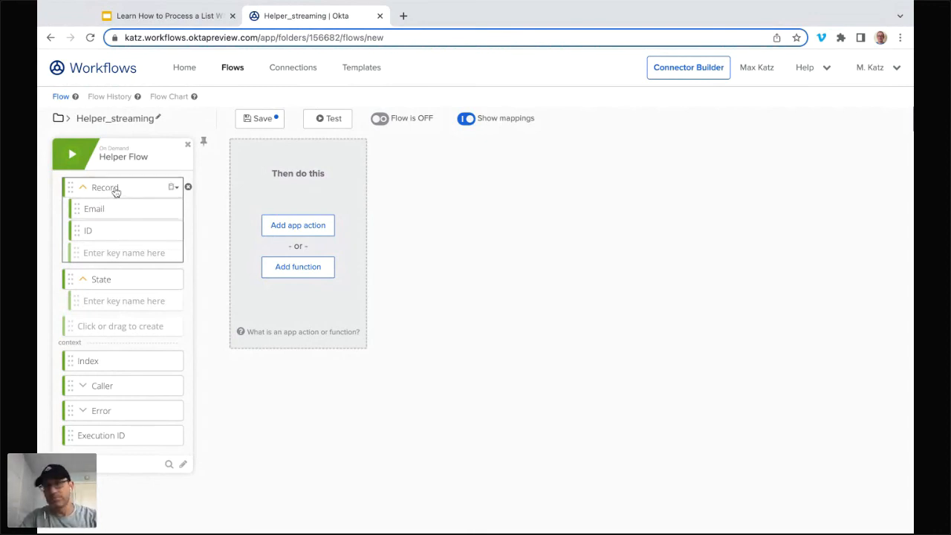
left_click(258, 122)
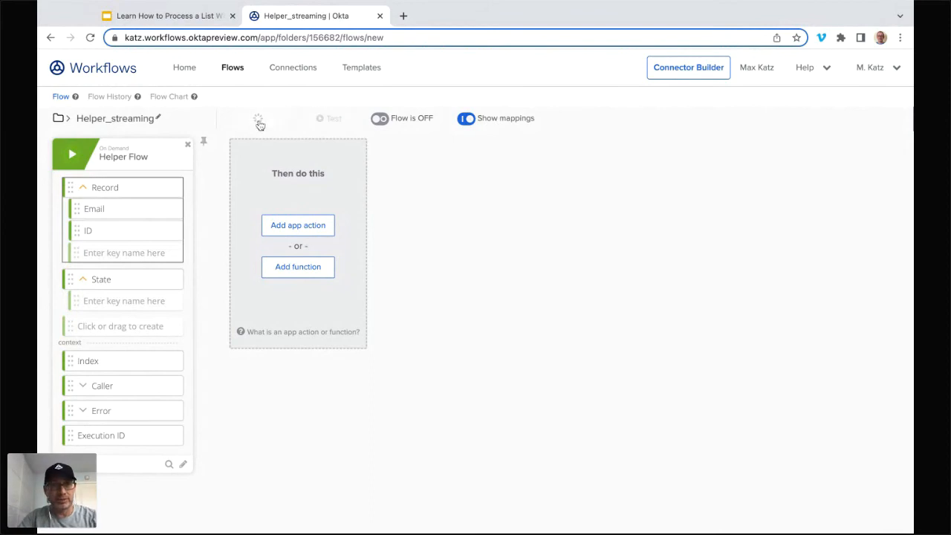
Step: Return to the Loops 2 folder's flow list and turn off Main_For Each and Helper_For Each
left_click(234, 70)
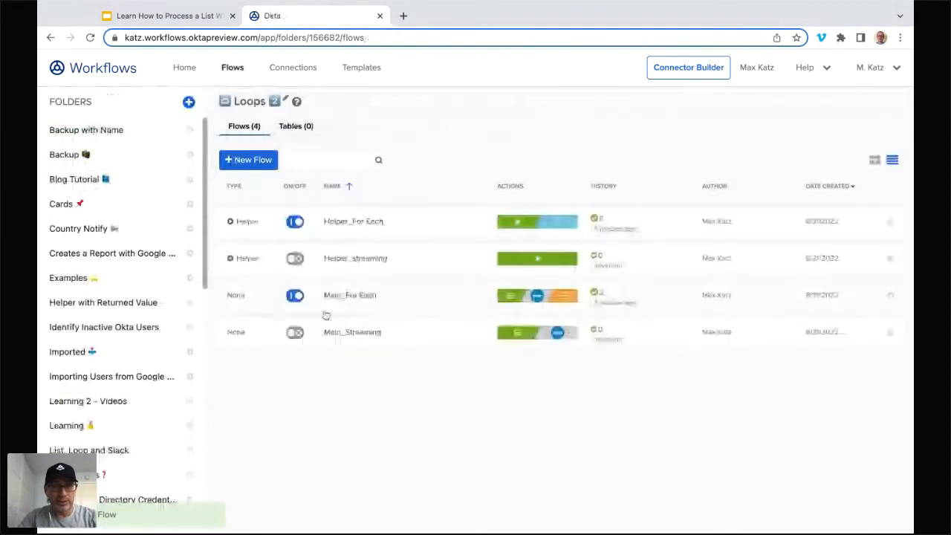
left_click(292, 297)
left_click(294, 223)
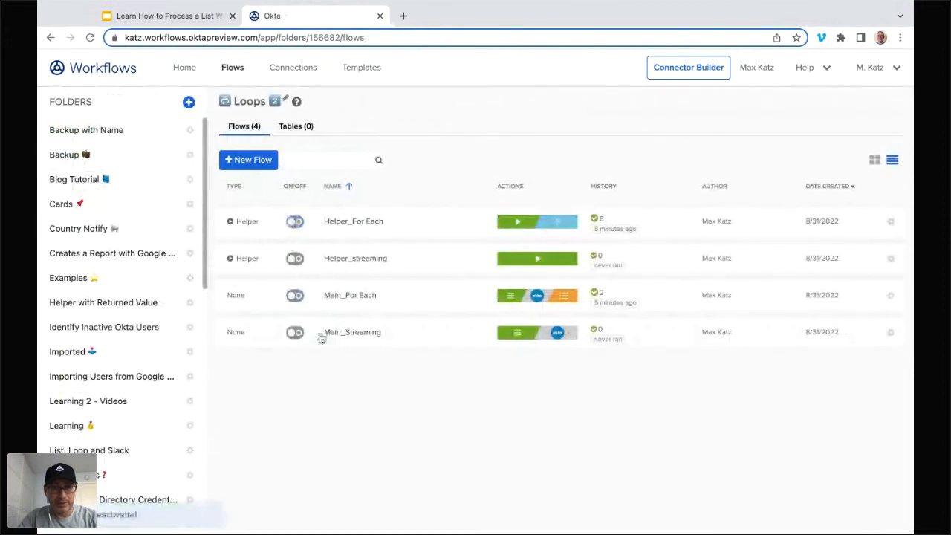
Step: In Main_Streaming, set the List Users with Filter result set to Stream Matching Records and keep only Status among the optional inputs
left_click(346, 334)
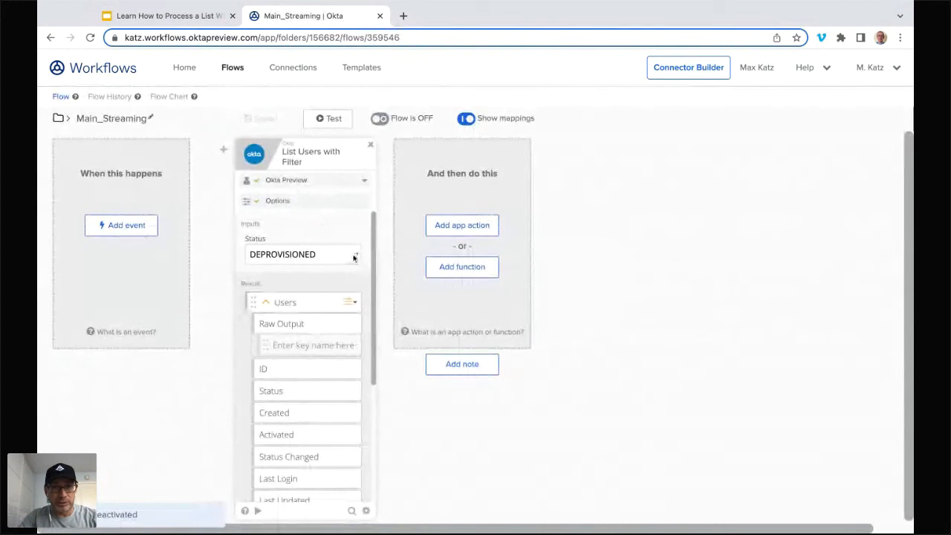
left_click(329, 251)
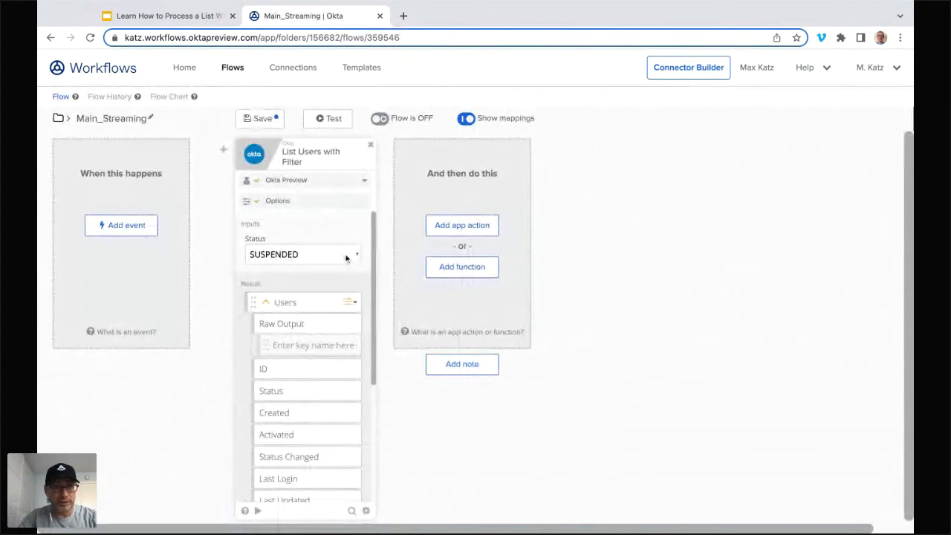
left_click(294, 202)
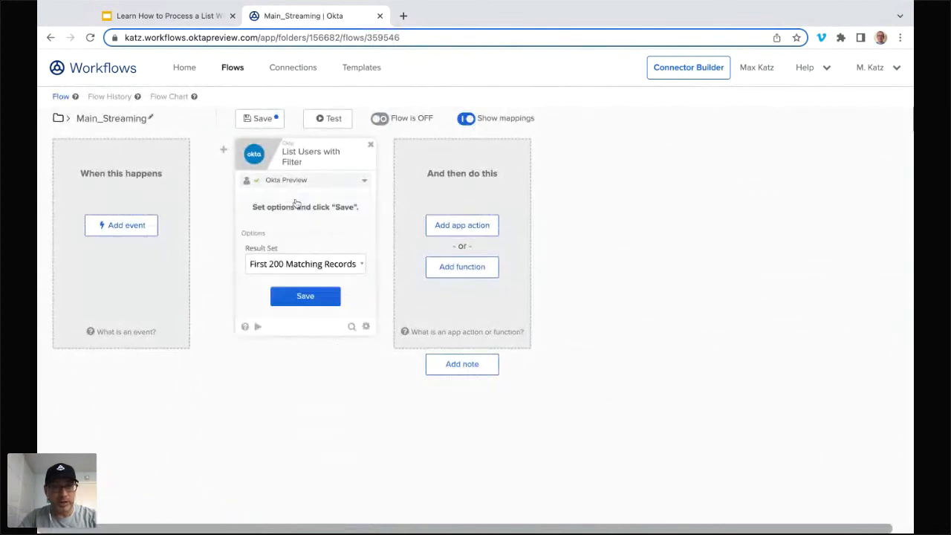
left_click(296, 266)
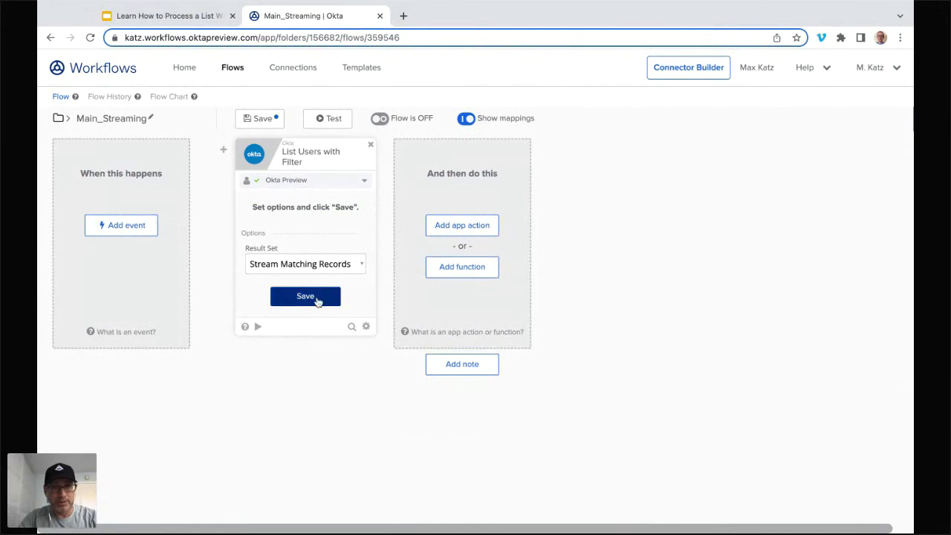
left_click(317, 297)
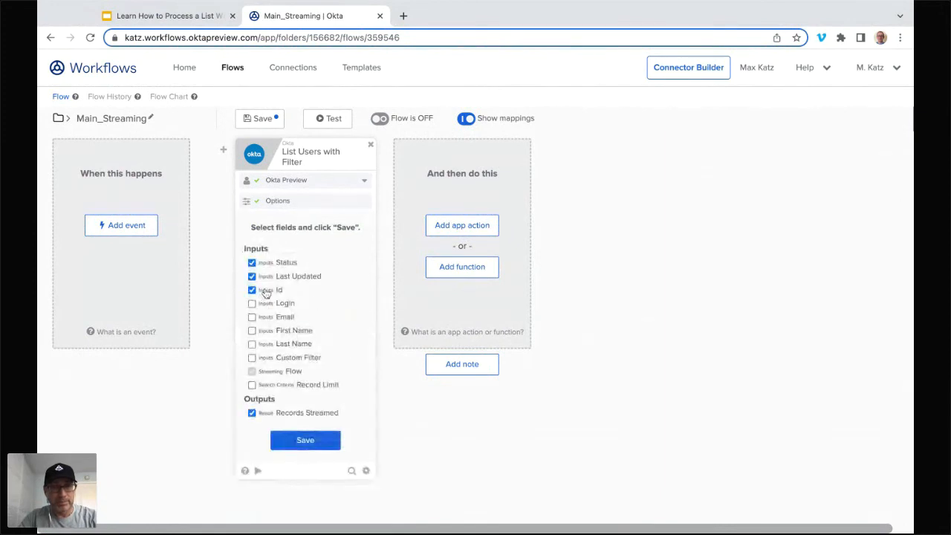
left_click(264, 291)
left_click(292, 279)
left_click(319, 441)
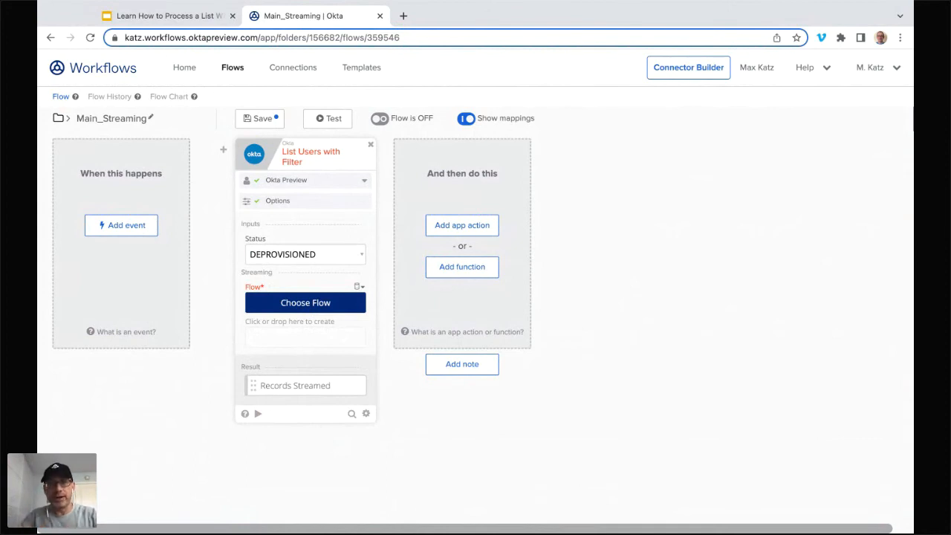
Step: Choose Helper_streaming from the Loops 2 folder as the streaming flow for List Users with Filter and save Main_Streaming
left_click(321, 310)
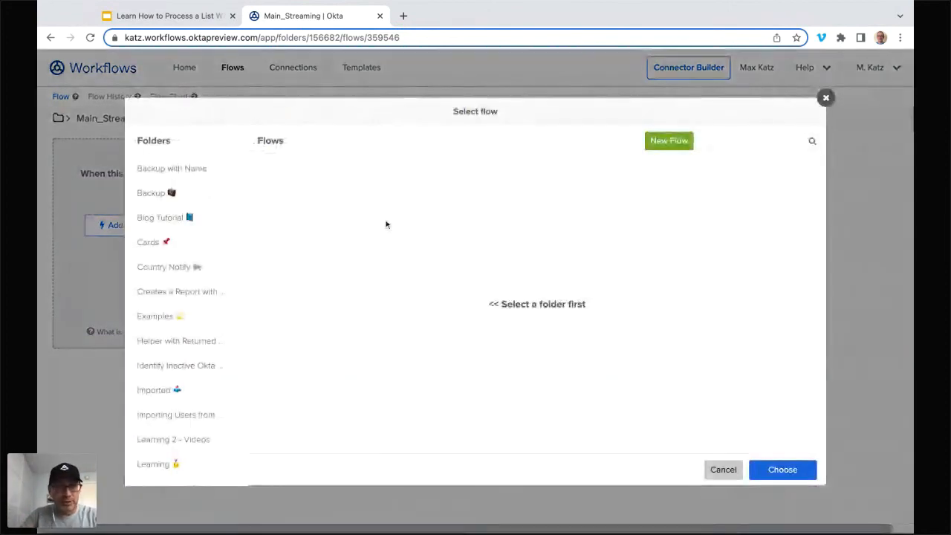
scroll(205, 301, "down", 10)
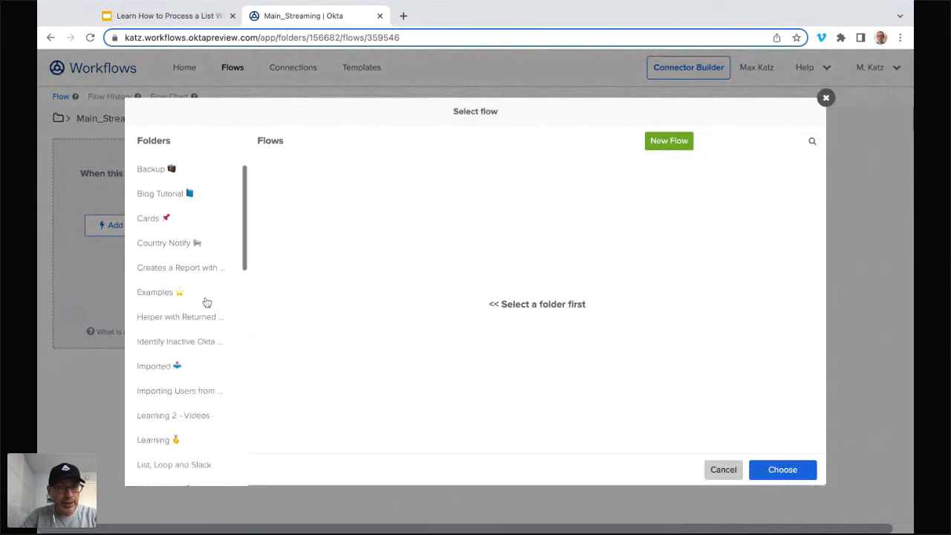
left_click(162, 257)
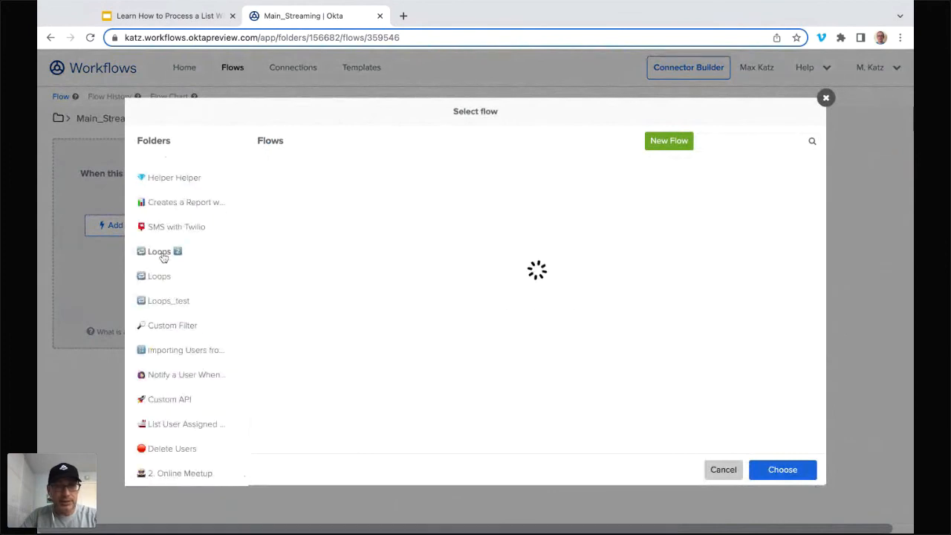
left_click(305, 226)
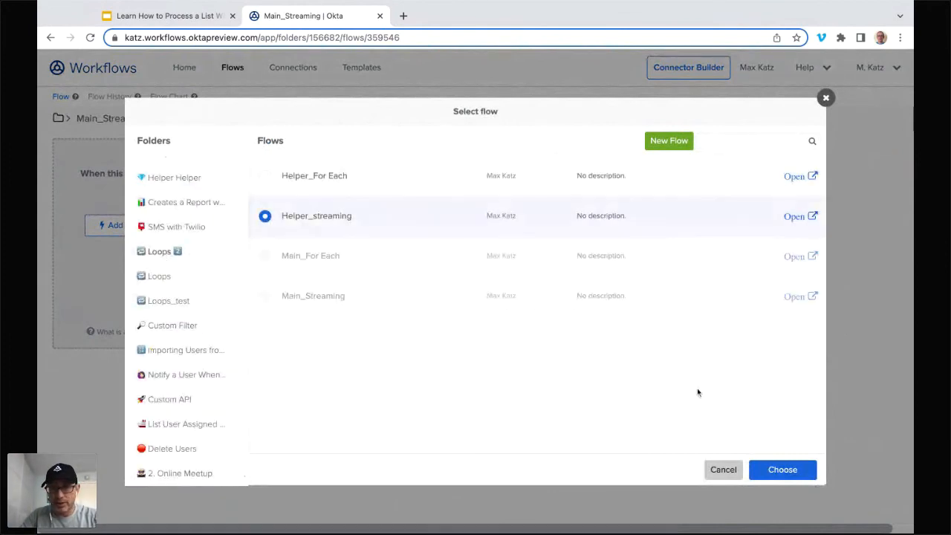
left_click(781, 469)
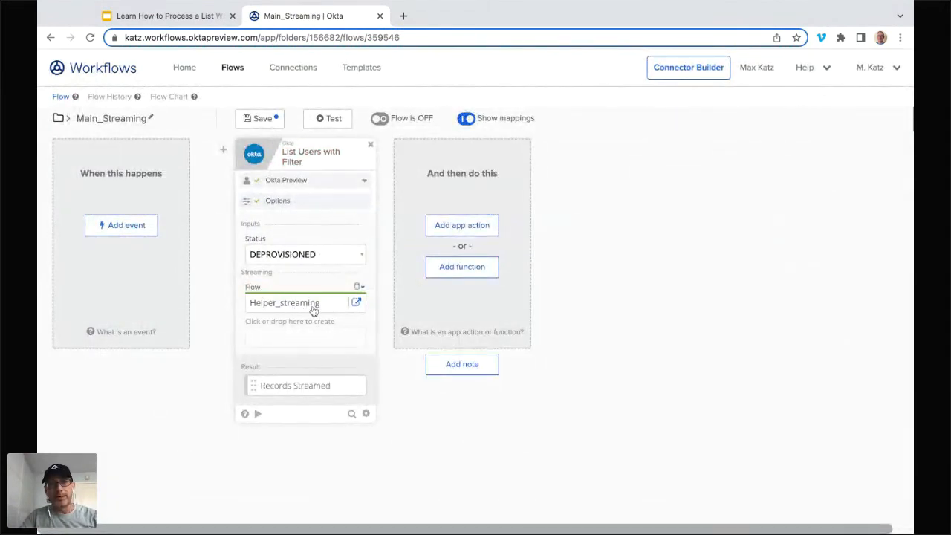
left_click(259, 119)
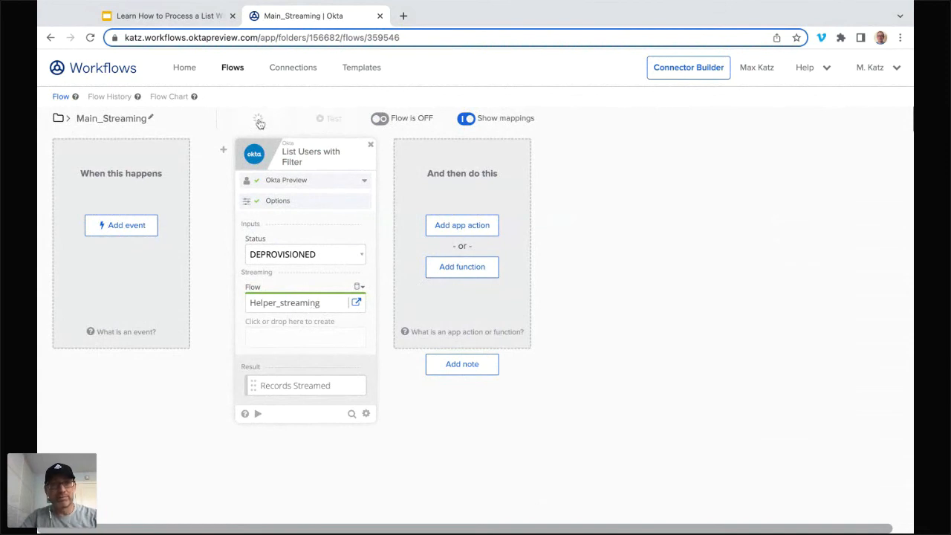
Step: Turn on Main_Streaming, open the linked Helper_streaming flow, and turn it on too
left_click(382, 119)
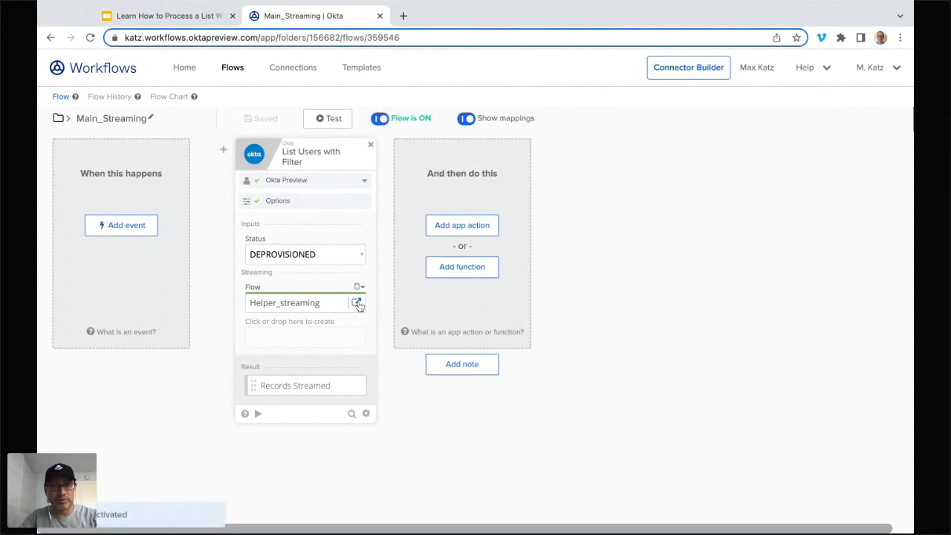
left_click(356, 303)
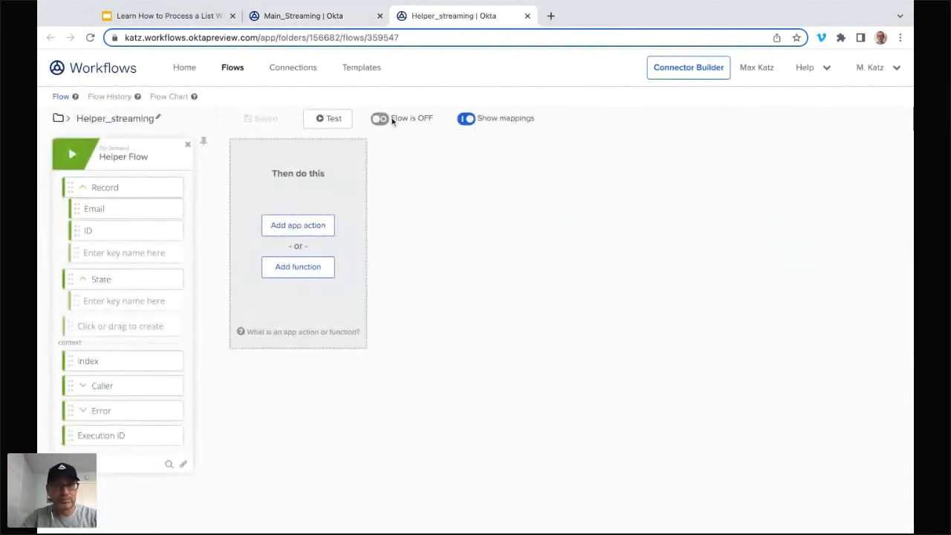
left_click(380, 118)
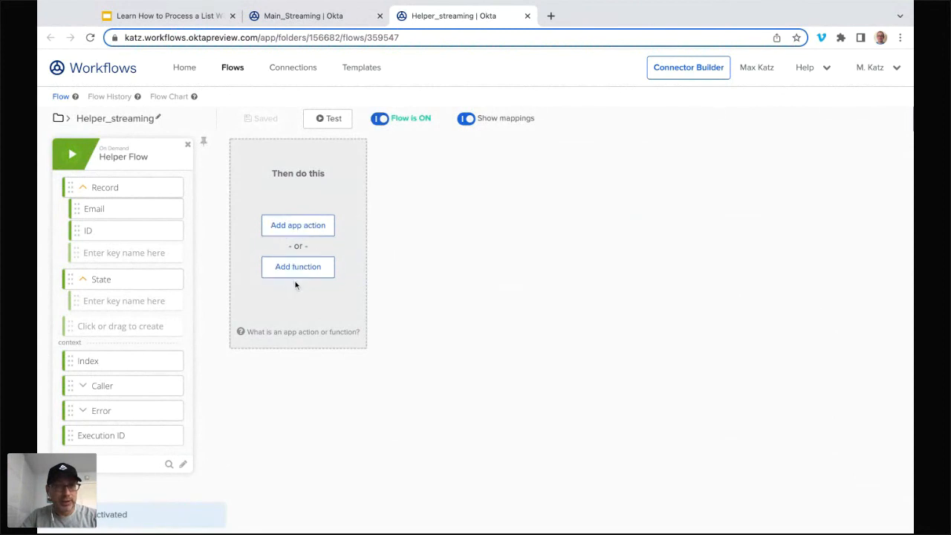
Step: Add an Assign function to Helper_streaming, map Email and ID from Record into it, and save the flow
left_click(312, 271)
type("ass")
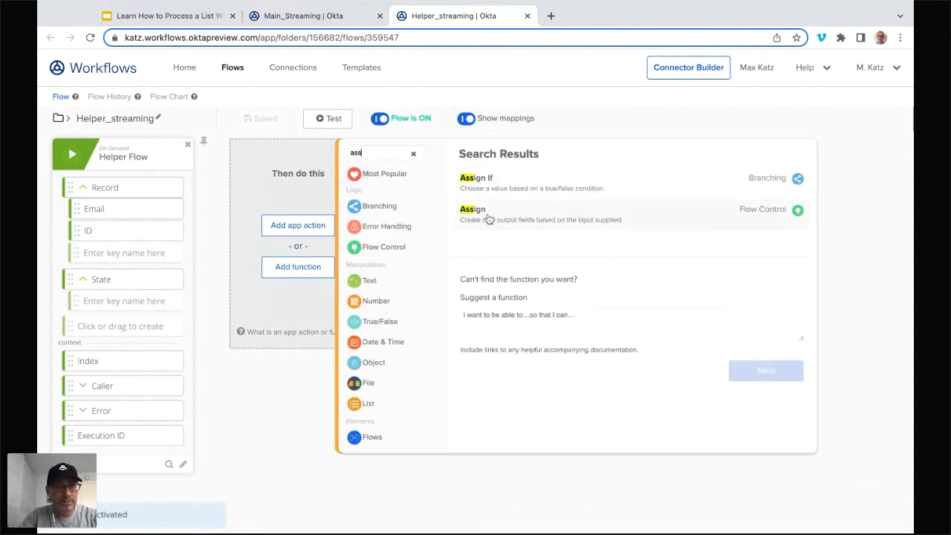
left_click(488, 215)
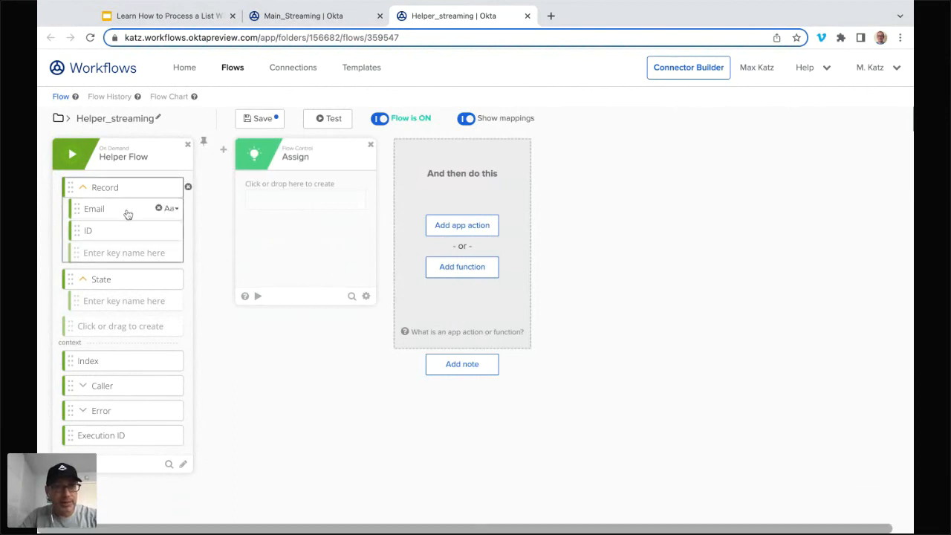
left_click_drag(130, 212, 297, 195)
left_click_drag(115, 238, 294, 223)
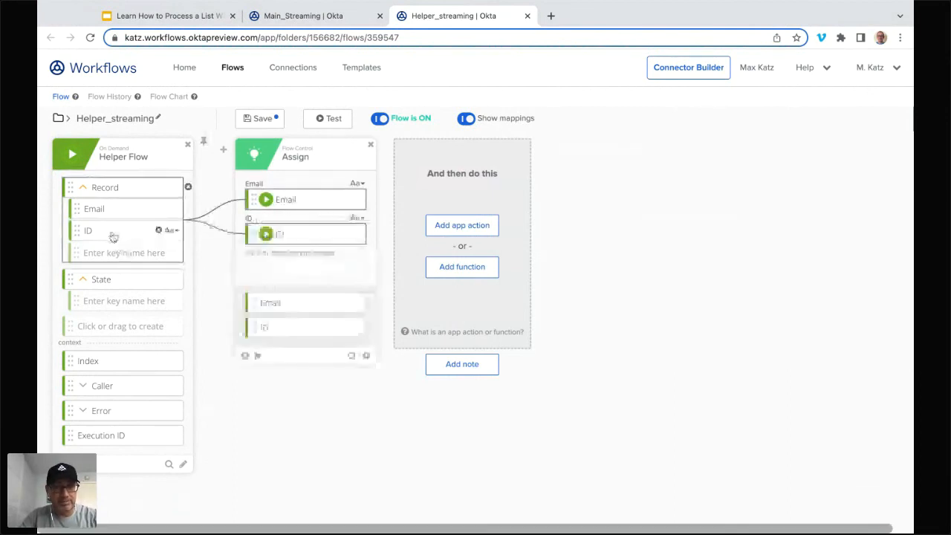
left_click(262, 121)
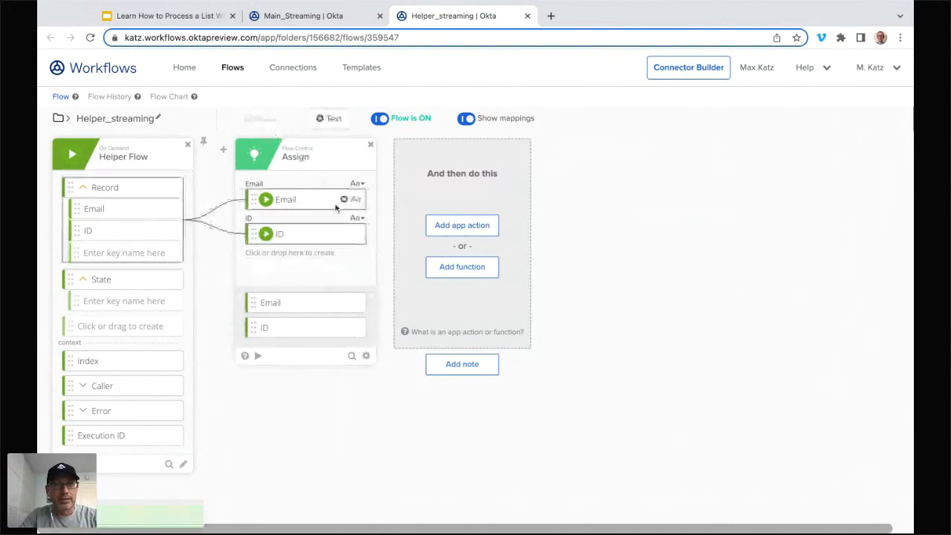
Step: Switch back to Main_Streaming and run a test of the flow
left_click(321, 17)
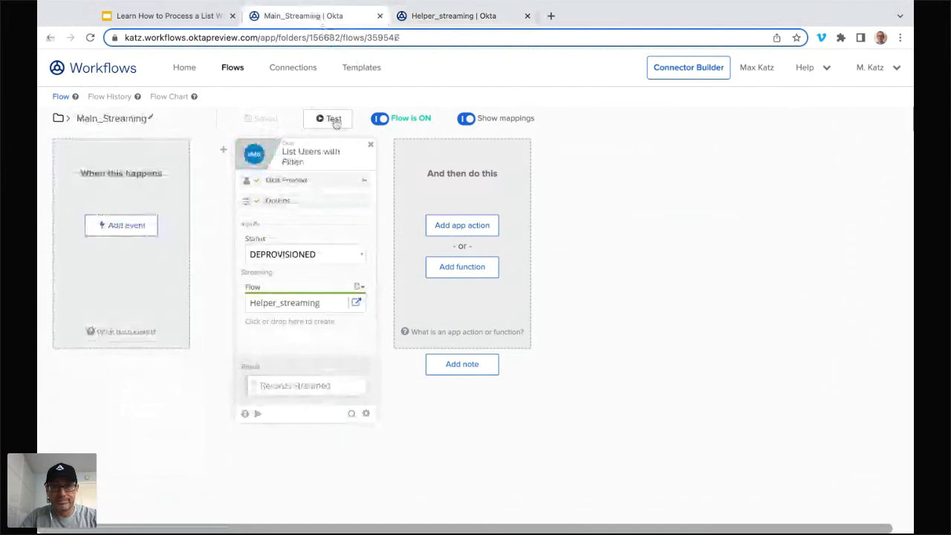
left_click(334, 121)
left_click(569, 429)
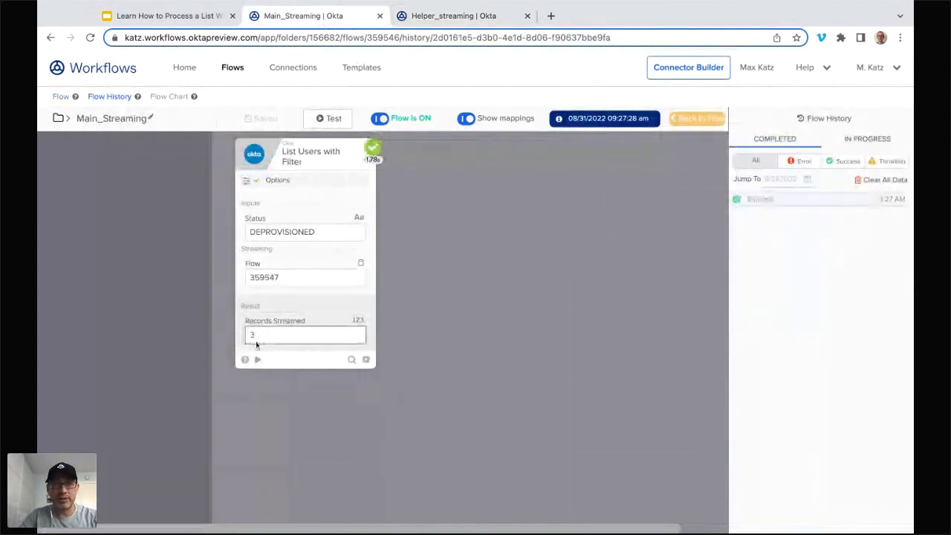
Step: Open the Helper_streaming flow history and examine the Assign values in the second completed run
left_click(498, 19)
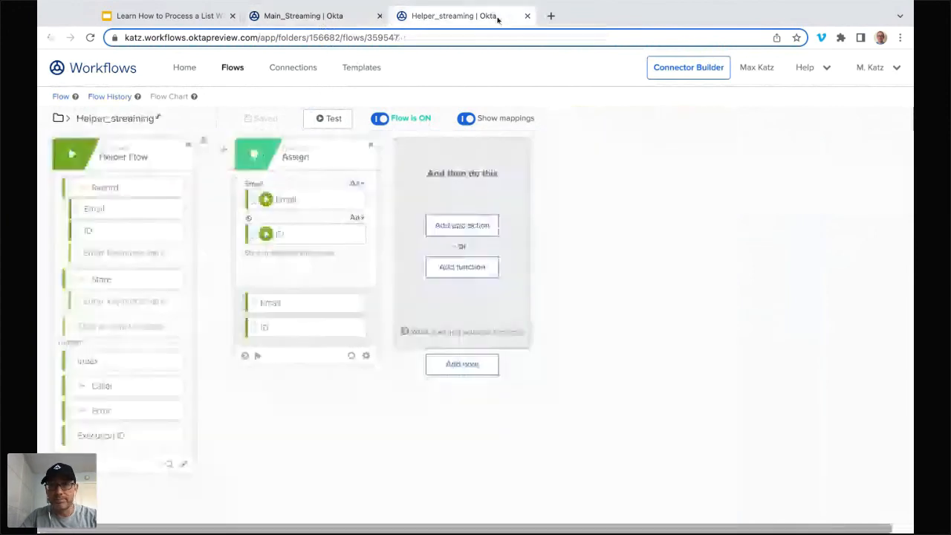
left_click(108, 104)
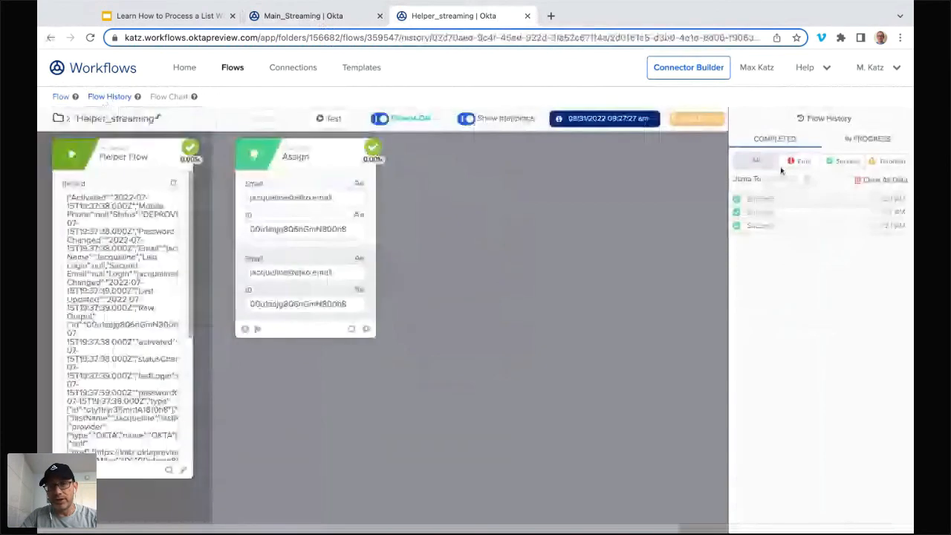
left_click(792, 213)
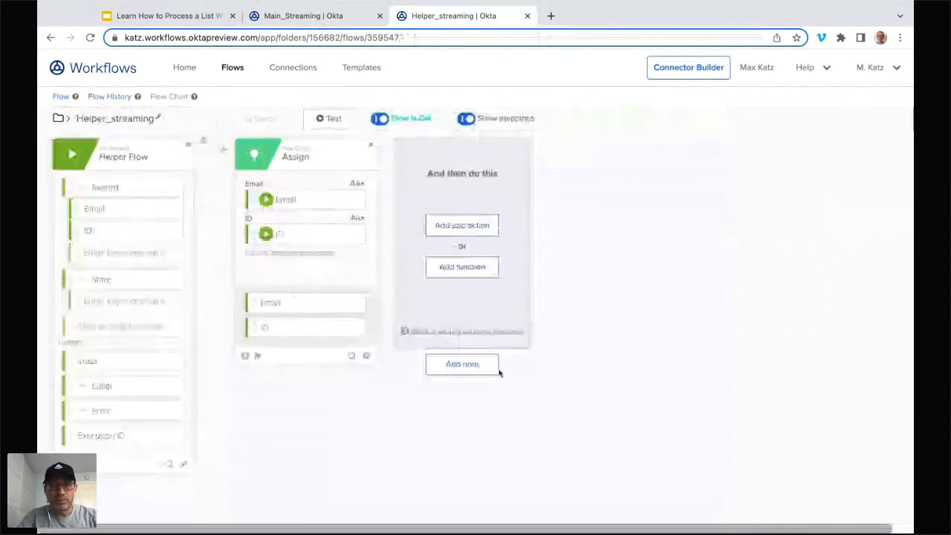
Step: Add an Object Get function to Helper_streaming with Record as its object and Email as its path, and save the flow
left_click(462, 267)
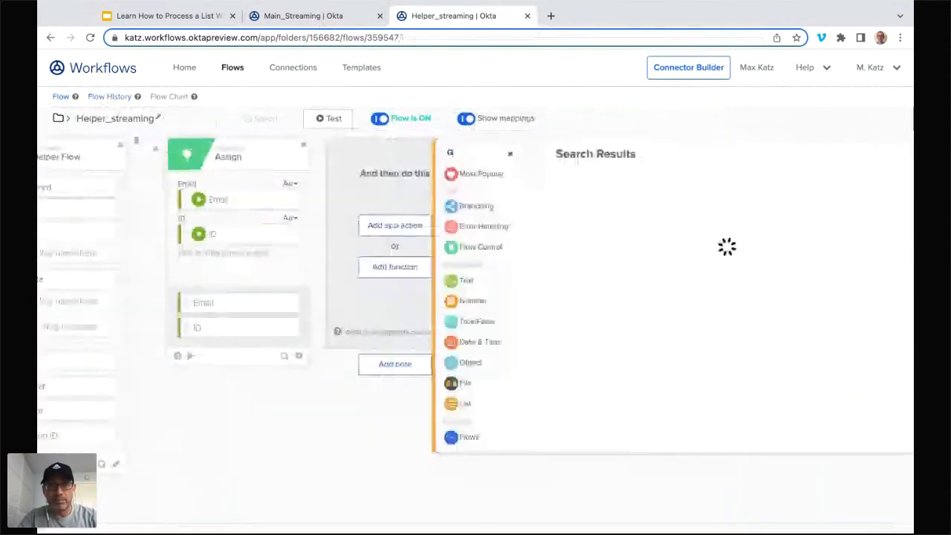
type("get")
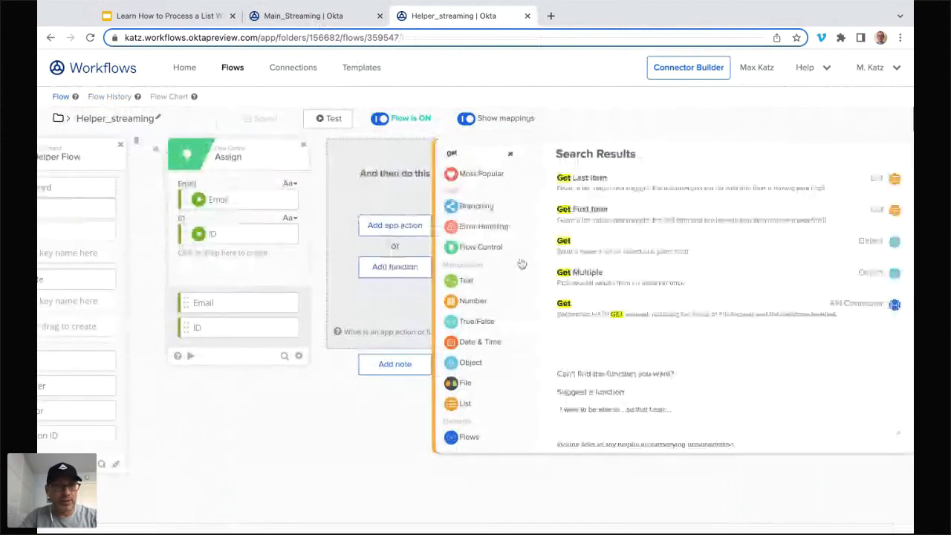
left_click(563, 240)
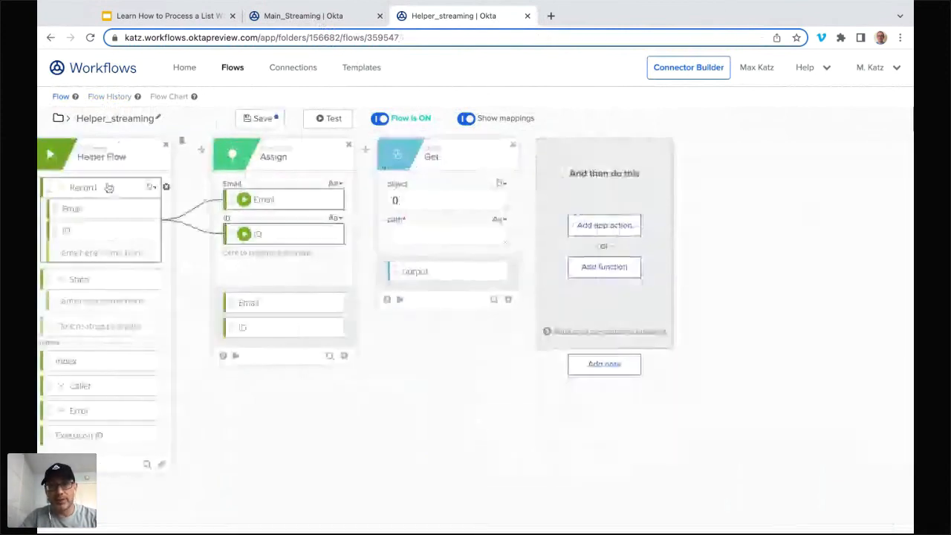
left_click_drag(103, 192, 450, 202)
left_click(426, 232)
type("Email")
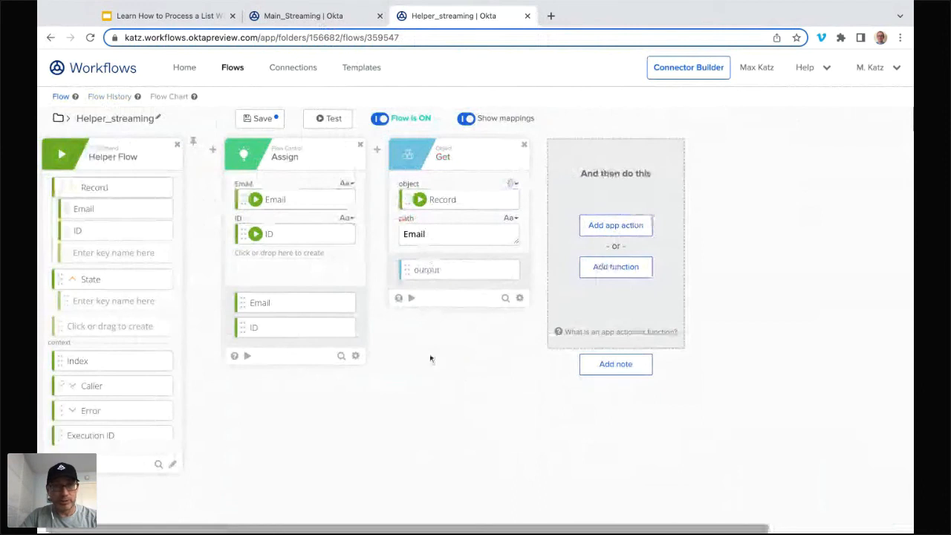
left_click(262, 122)
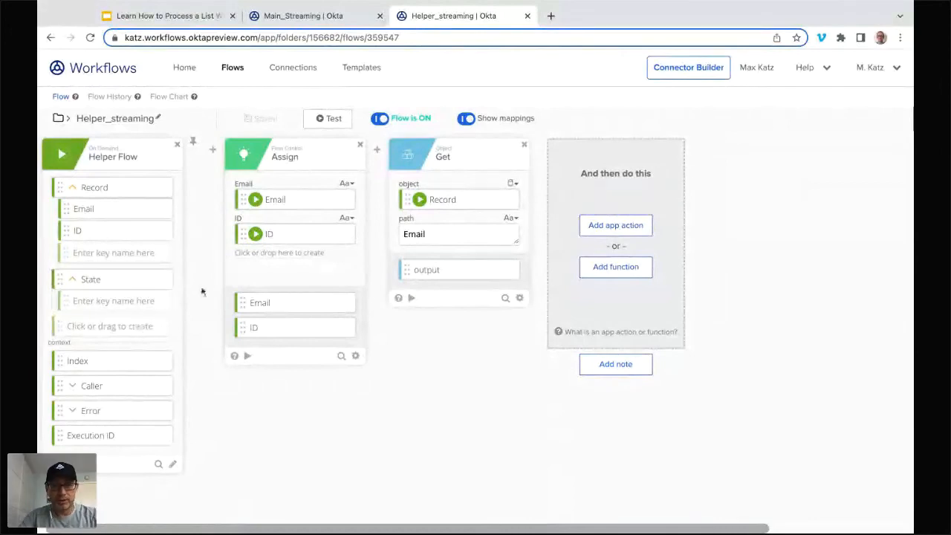
Step: Add a Number key named Count under State in the Helper Flow card, and save Helper_streaming
left_click(138, 299)
type("Count")
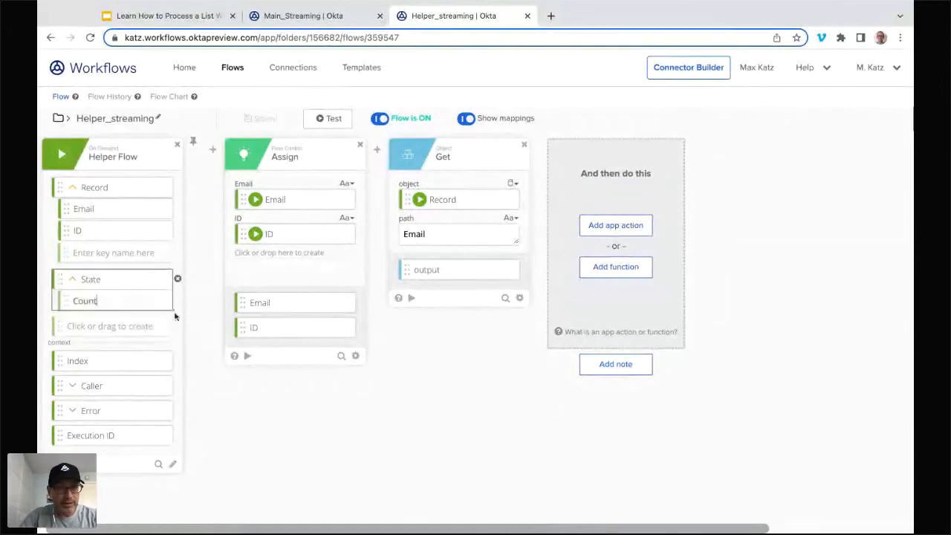
key("Return")
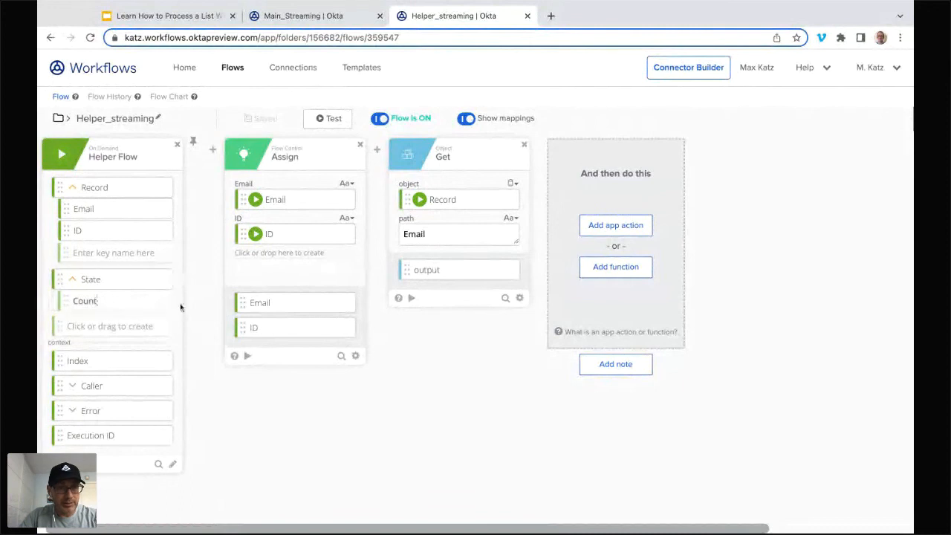
left_click(160, 302)
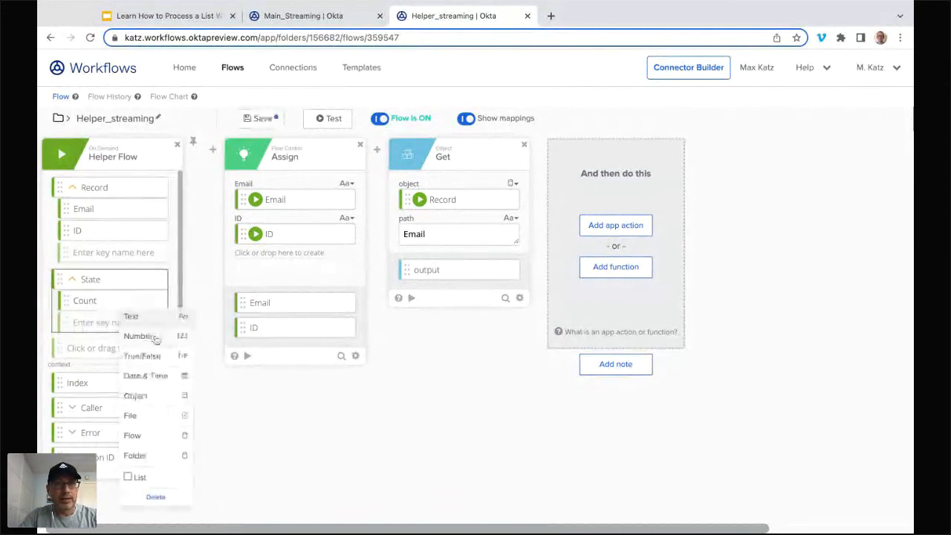
left_click(154, 338)
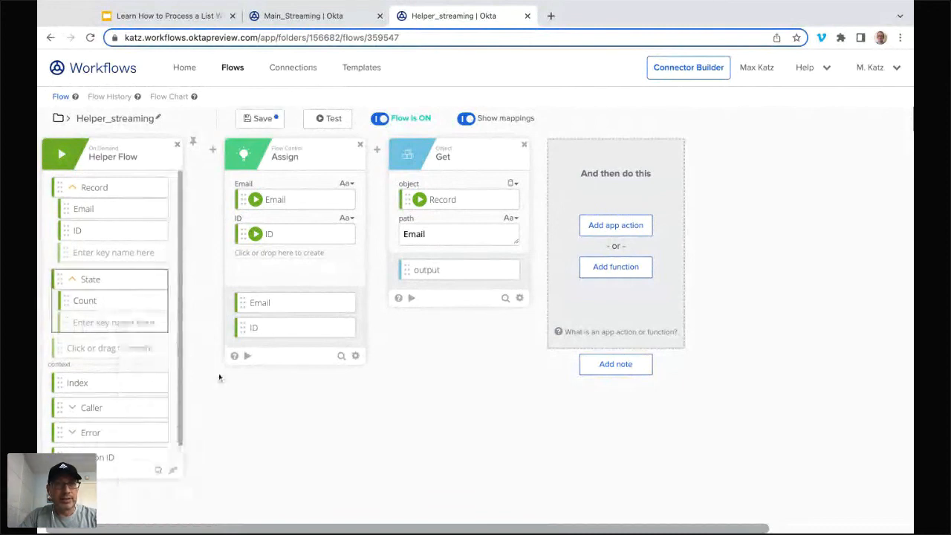
left_click(255, 119)
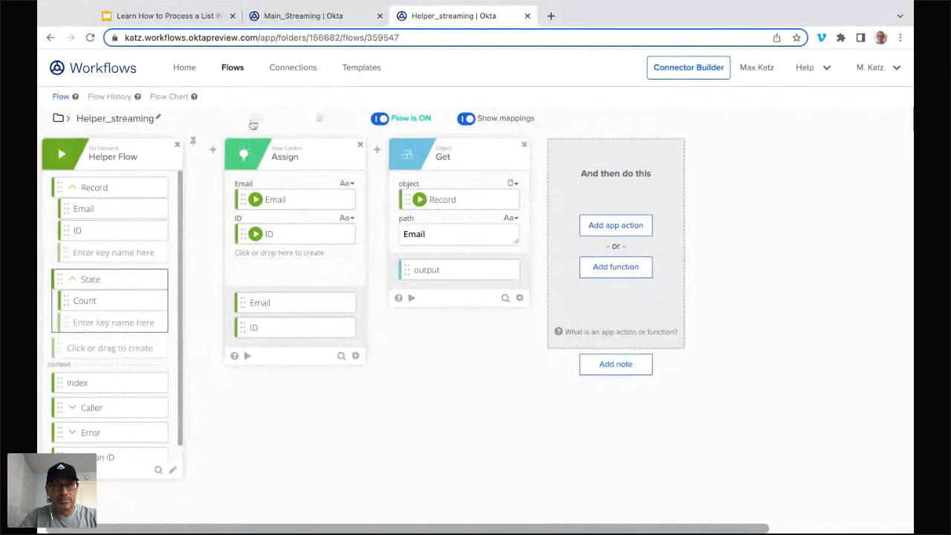
Step: In Main_Streaming, add a Number input Count with value 1000 to the List Users with Filter streaming section, and save
left_click(340, 19)
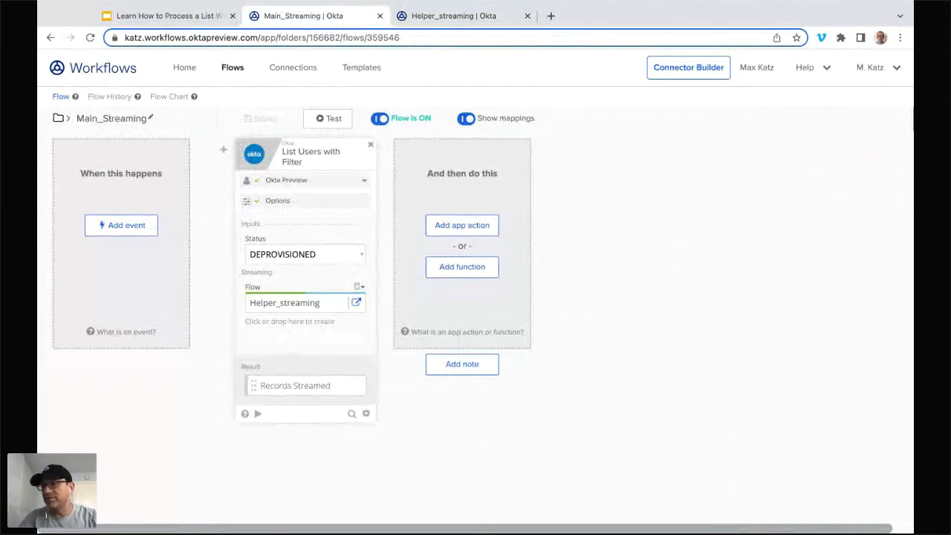
left_click(283, 323)
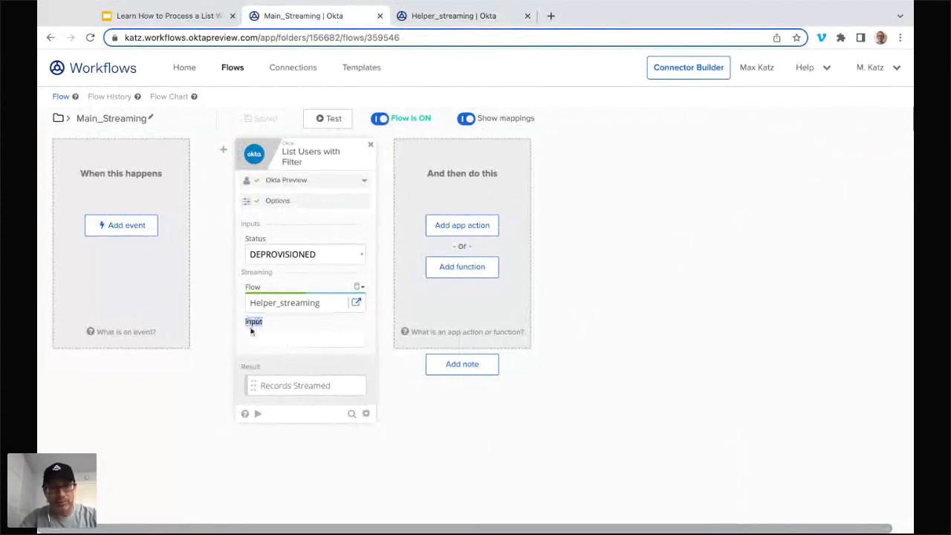
type("Count")
key("Return")
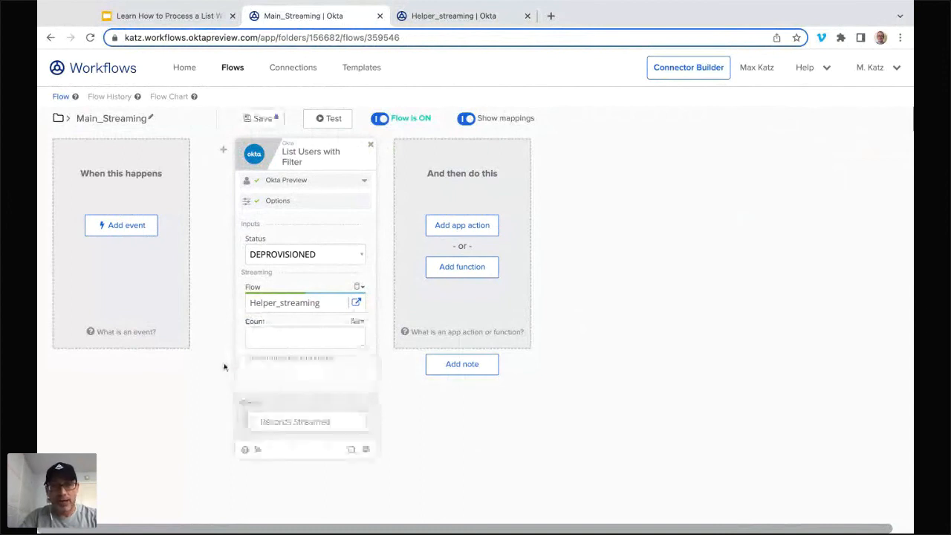
type("1000")
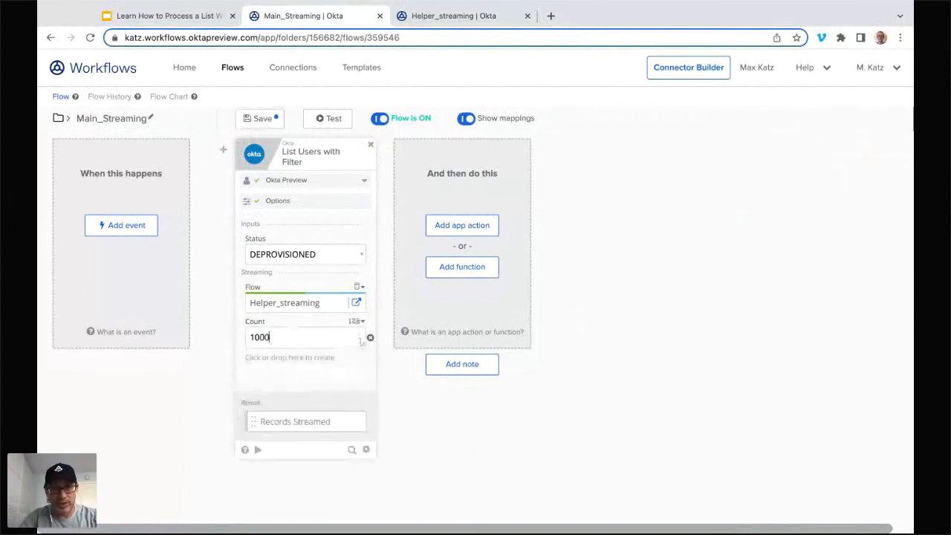
left_click(361, 321)
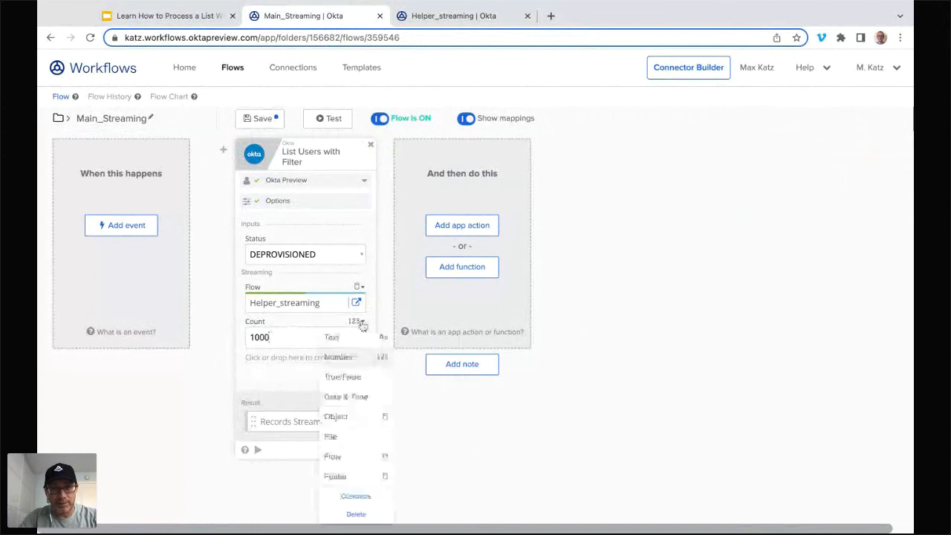
left_click(349, 355)
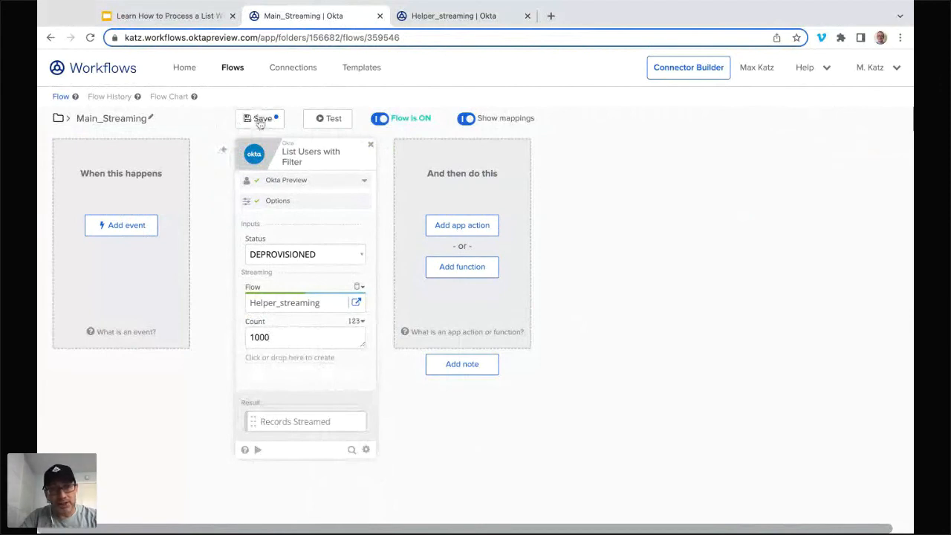
left_click(262, 129)
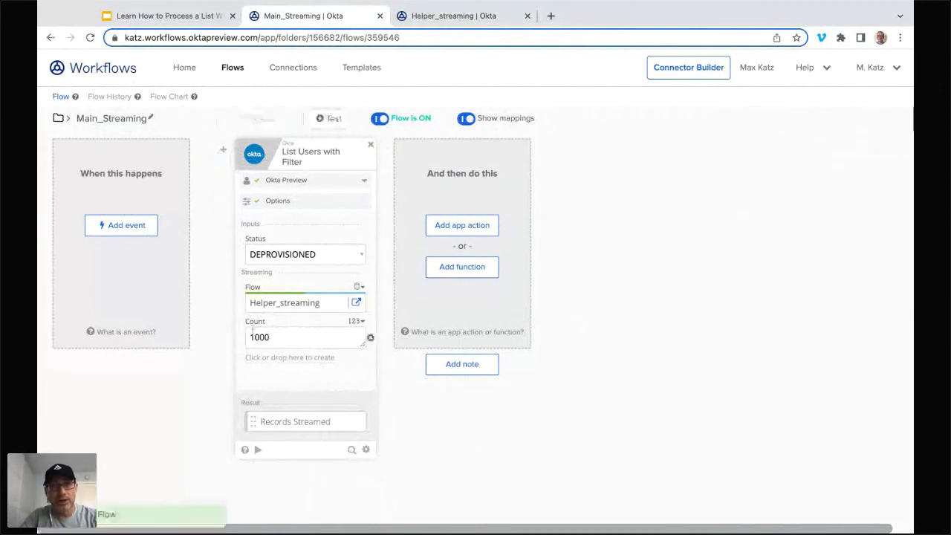
Step: Run a test of Main_Streaming, check its Records Streamed result, and return to the flow editor
left_click(477, 22)
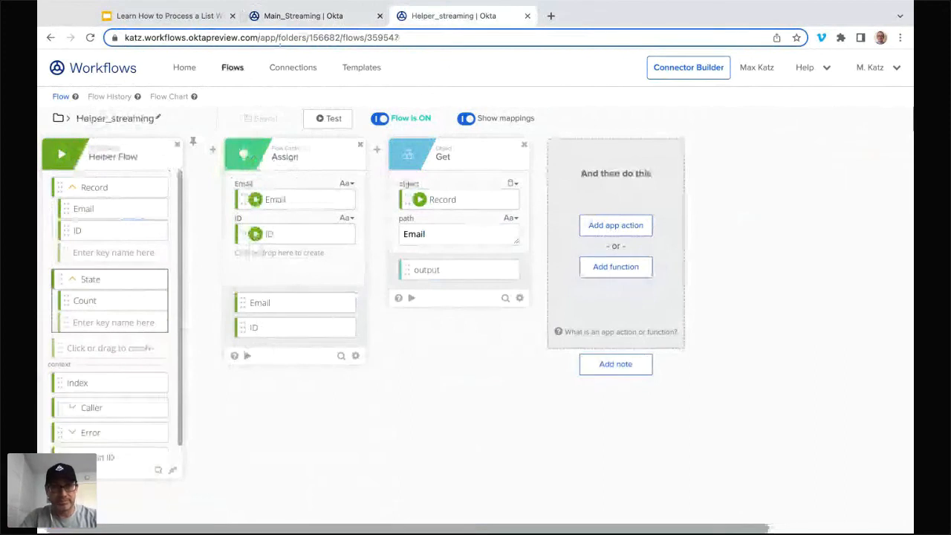
left_click(305, 16)
left_click(332, 119)
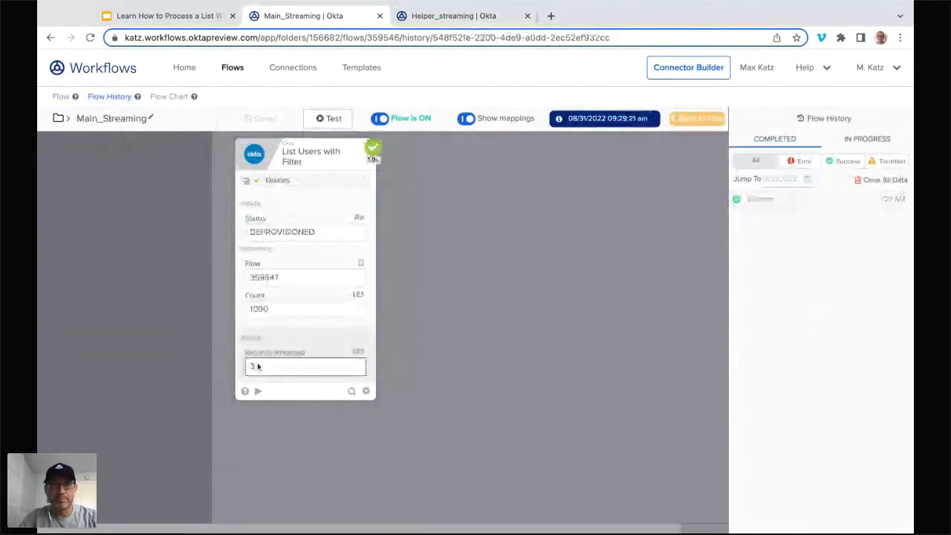
left_click(691, 119)
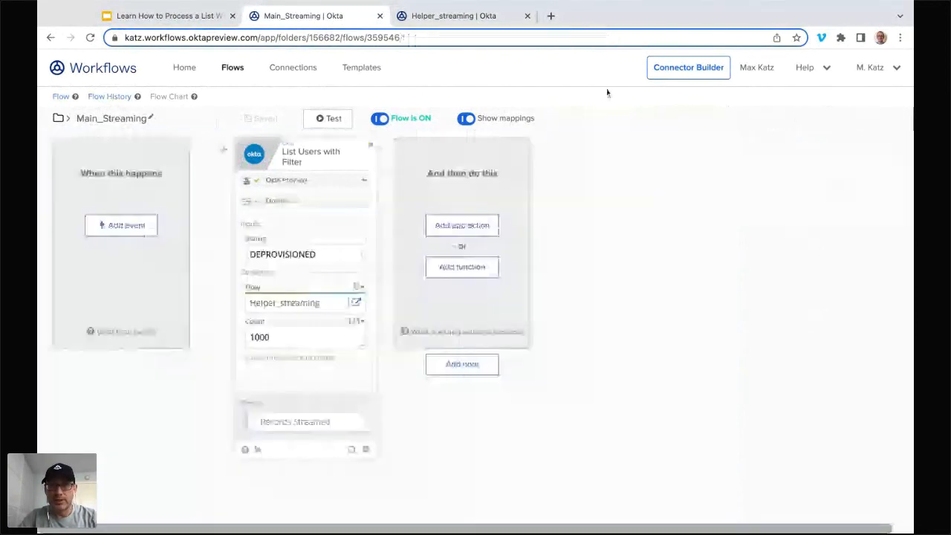
Step: Open the Helper_streaming flow history and examine the Get function's output for the Email path in the latest run
left_click(453, 16)
left_click(110, 97)
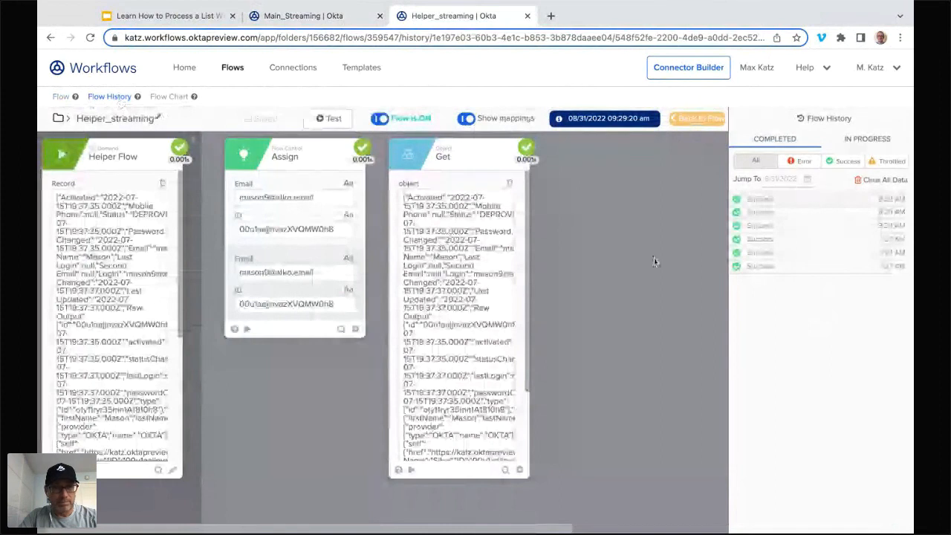
scroll(455, 431, "down", 2)
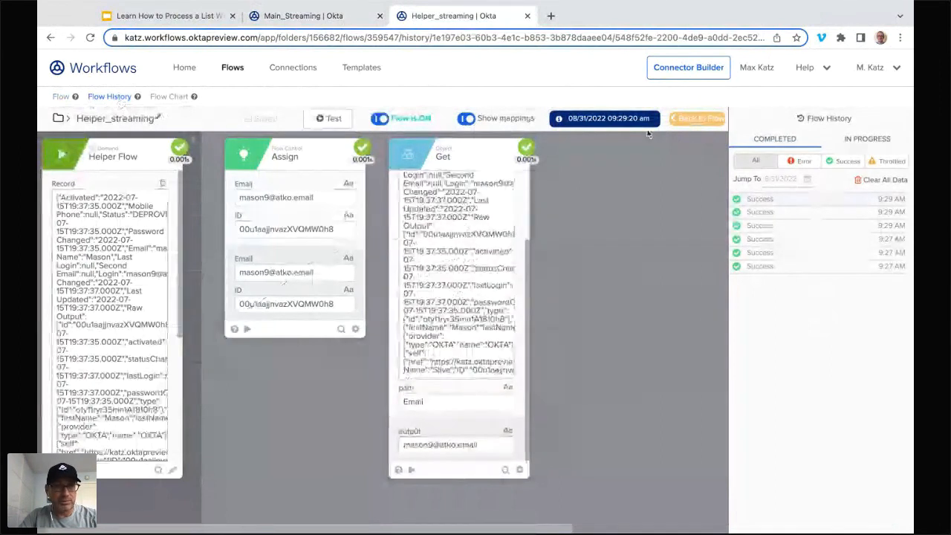
Step: Return to the Helper_streaming editor, map Count from State into the Assign function as a new field, and save
left_click(697, 118)
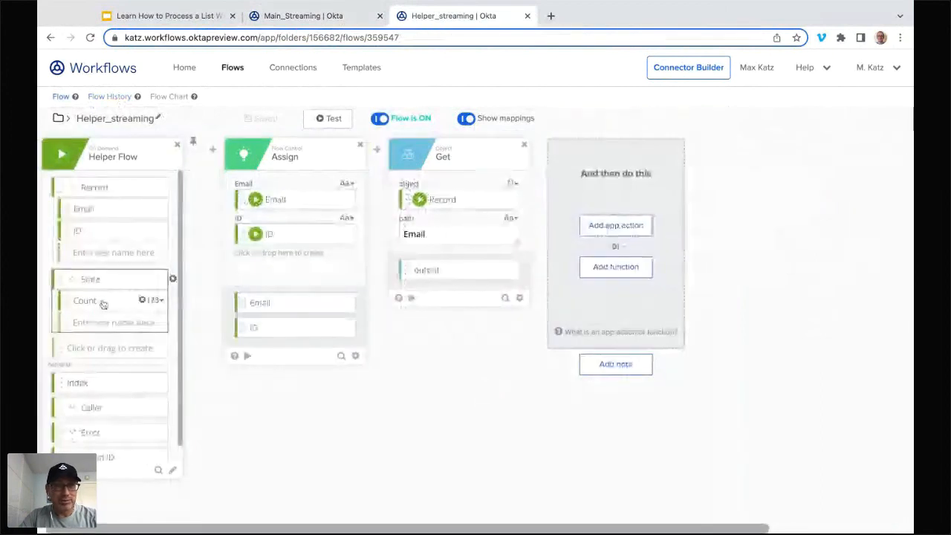
left_click_drag(103, 304, 279, 254)
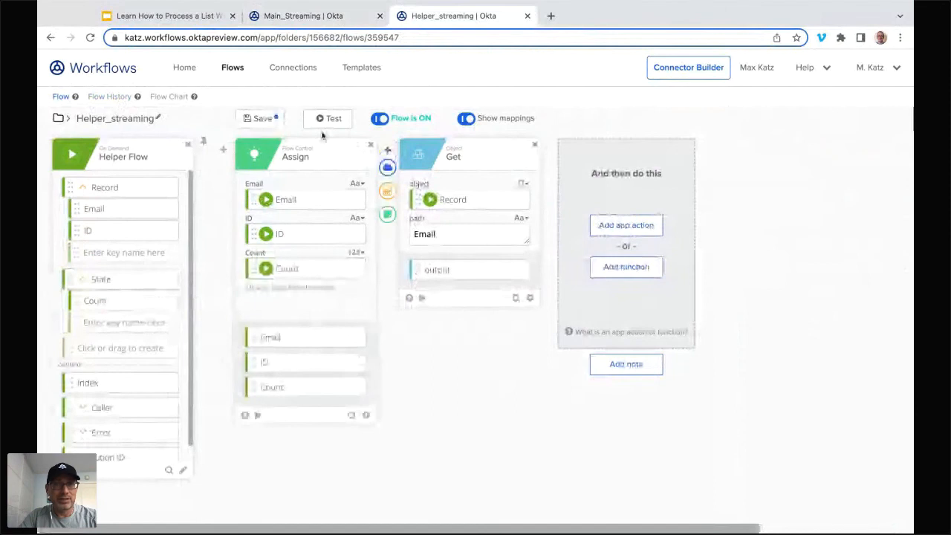
left_click(269, 119)
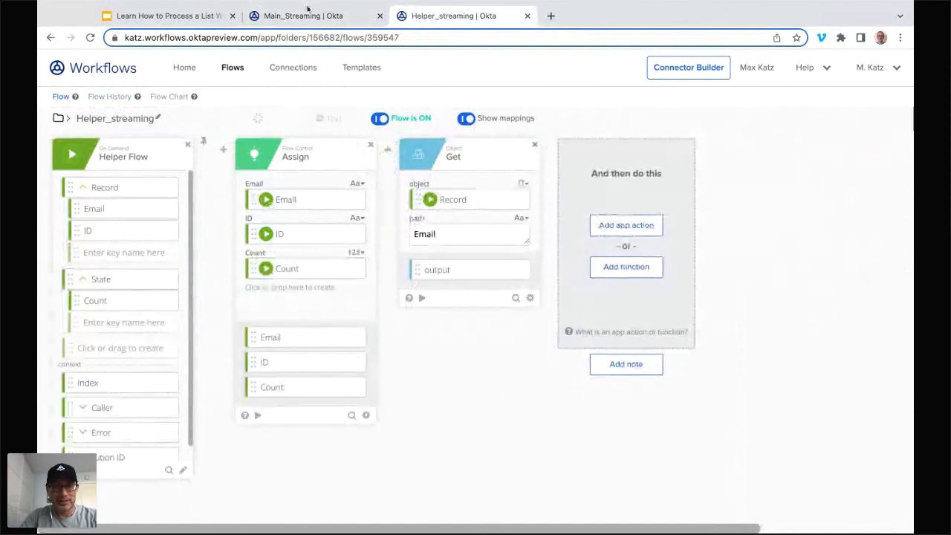
Step: Test Main_Streaming again and examine the Assign Count and Get output in the second completed Helper_streaming run
left_click(309, 14)
left_click(331, 118)
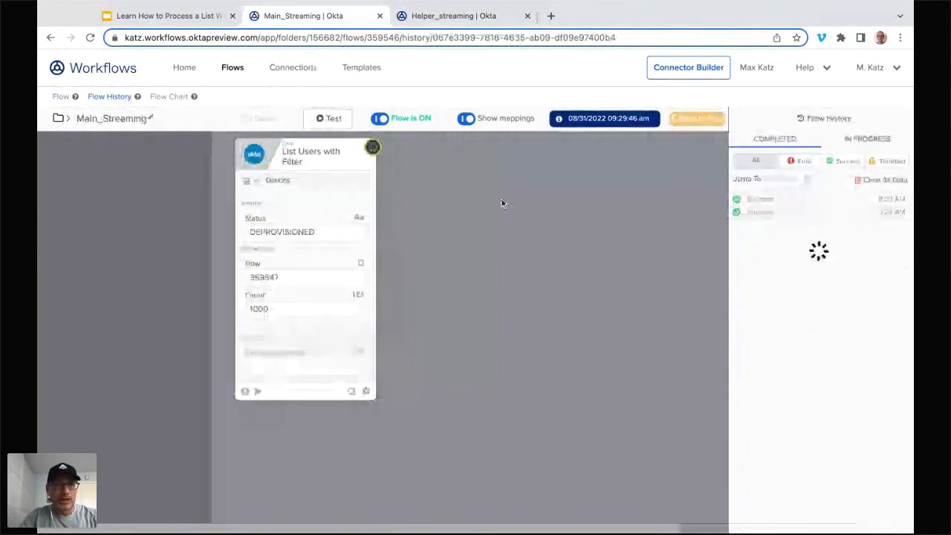
left_click(475, 16)
left_click(112, 97)
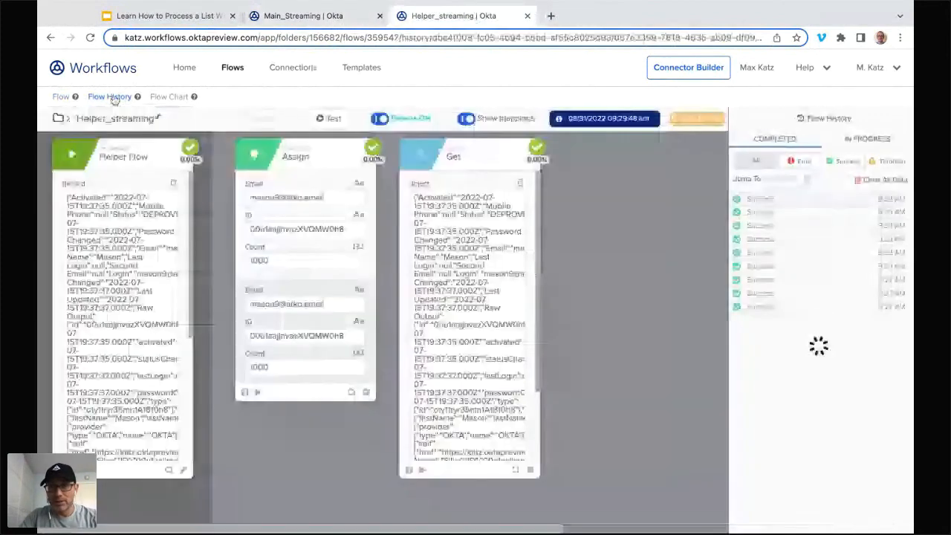
left_click(783, 213)
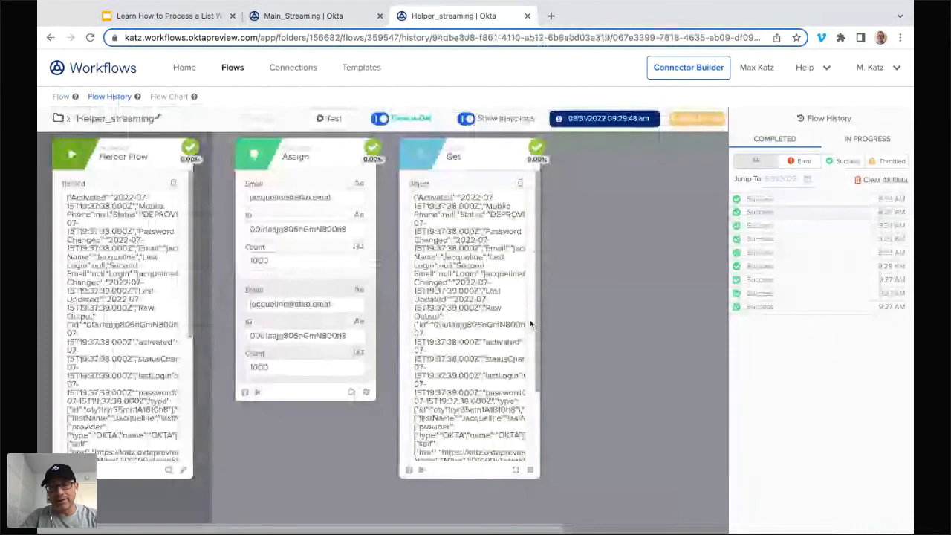
scroll(530, 324, "down", 3)
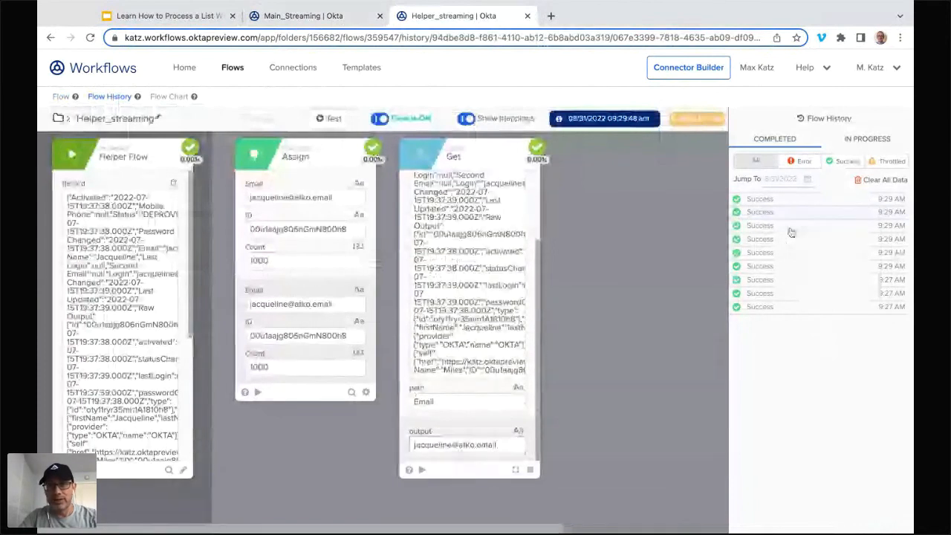
Step: Close the Helper_streaming run history, revisit the Main_Streaming flow, and switch to the Google Slides presentation
left_click(698, 118)
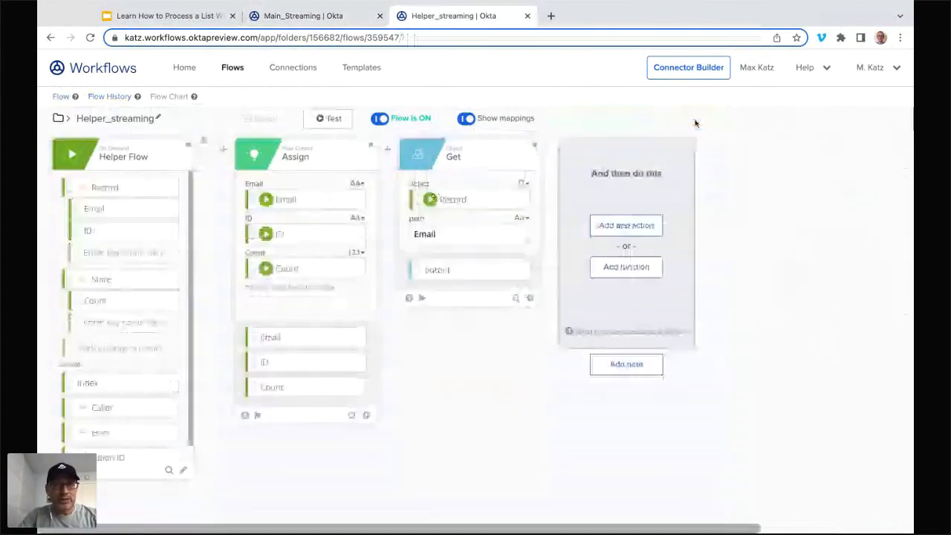
left_click(319, 15)
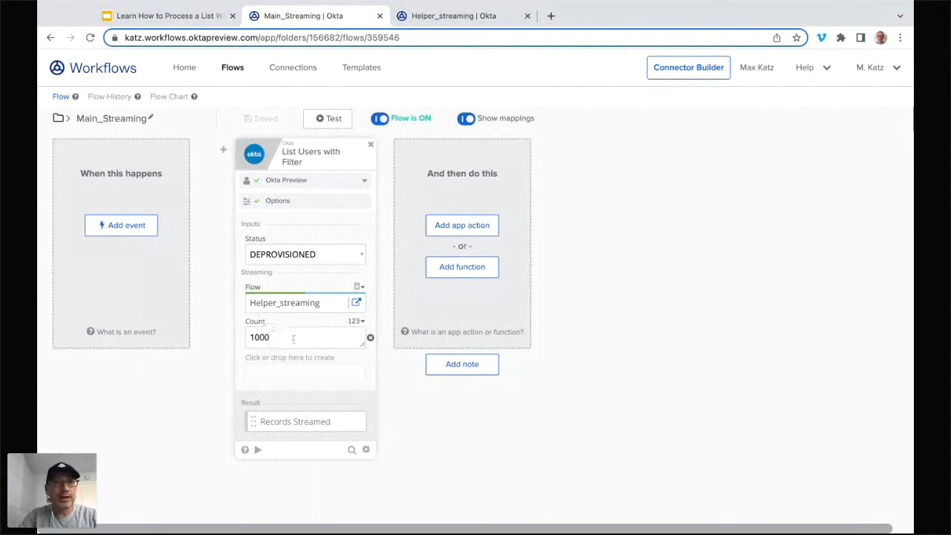
left_click(191, 21)
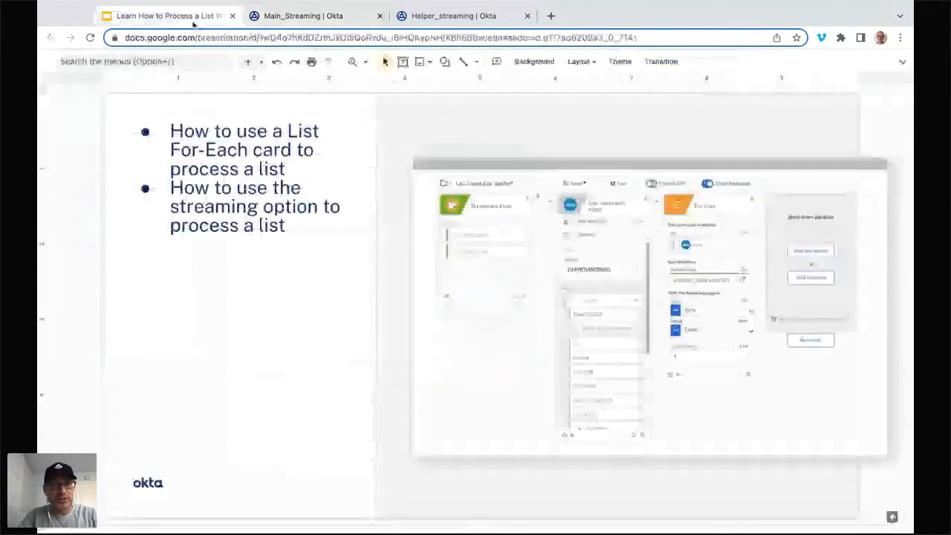